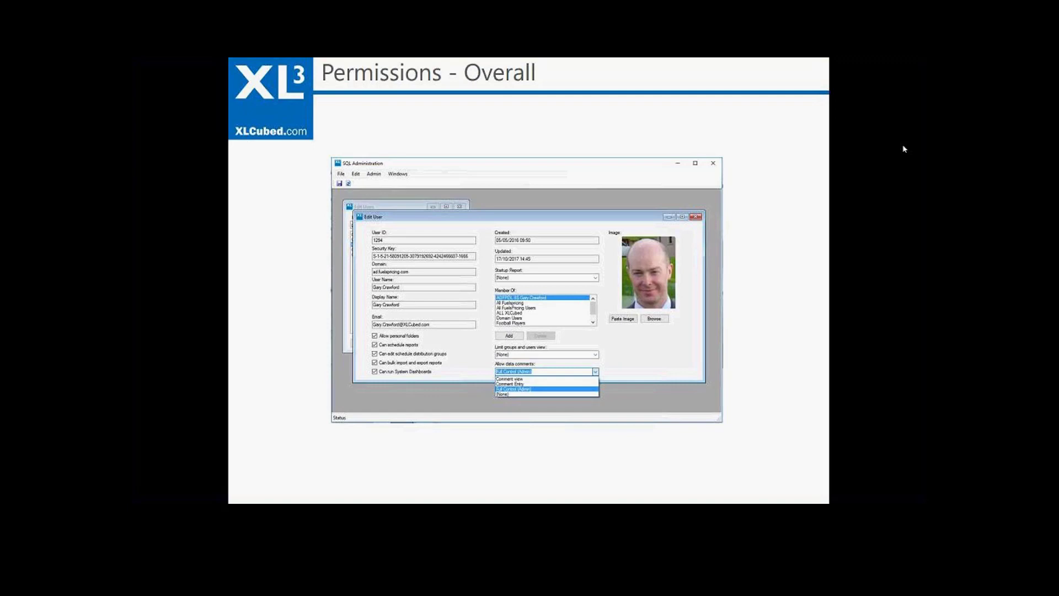
key("Right")
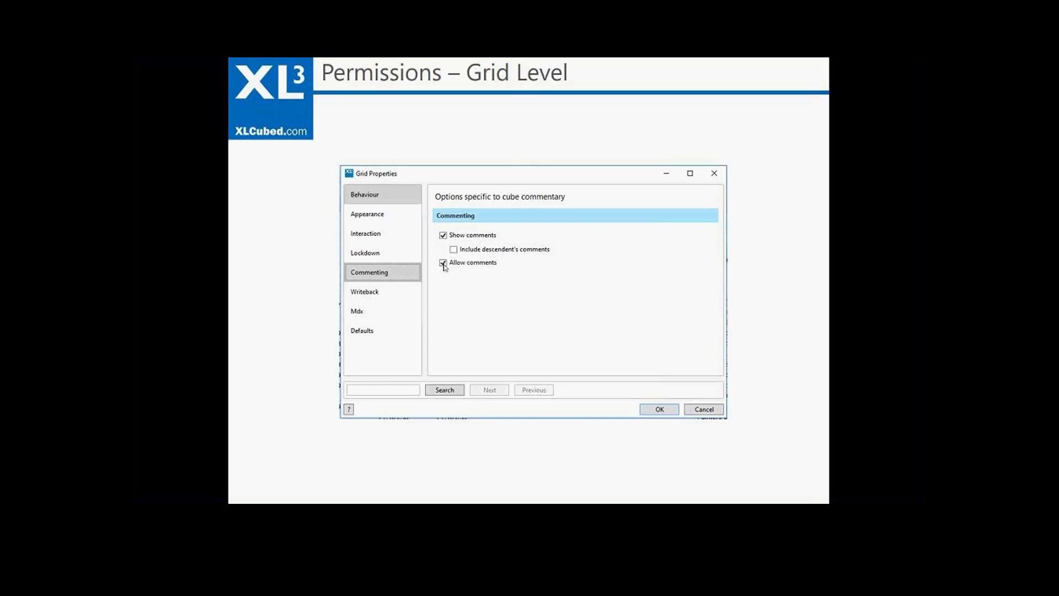
key("Right")
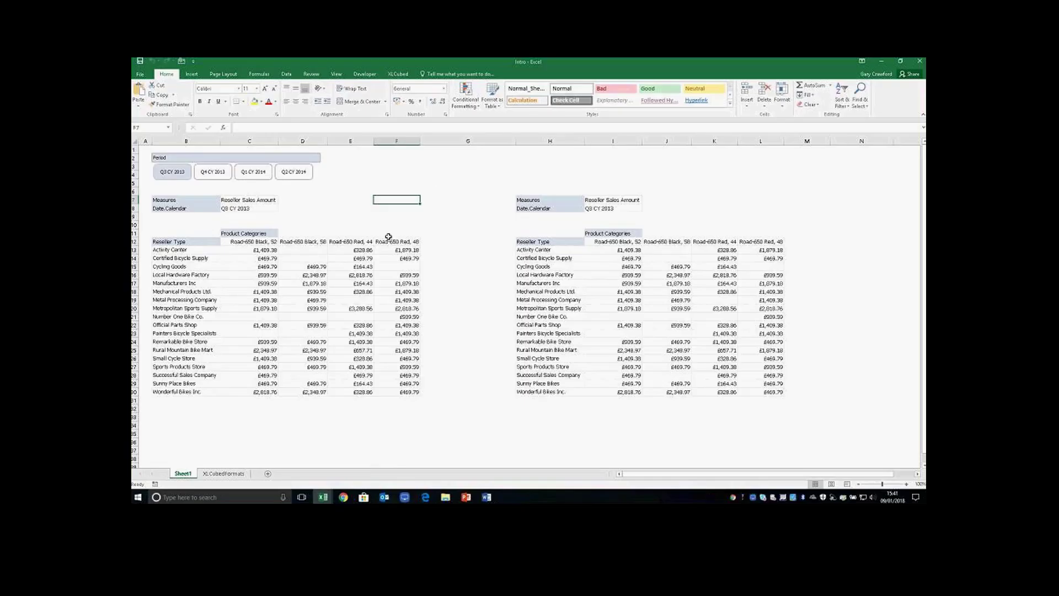
Switch the period slicer to Q4 CY 2013 and back to Q3 CY 2013
left_click(212, 172)
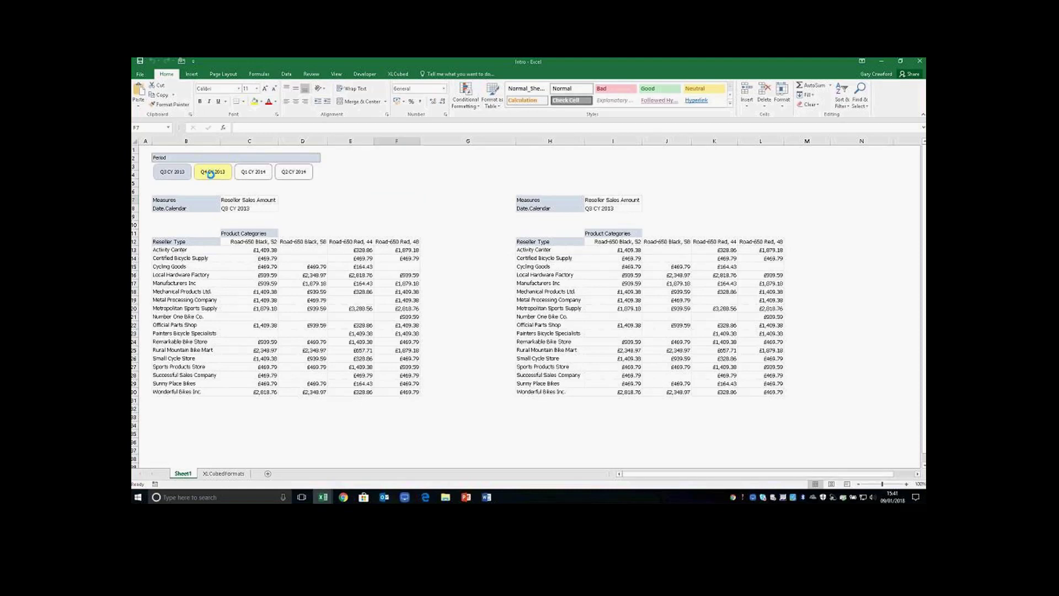
left_click(172, 171)
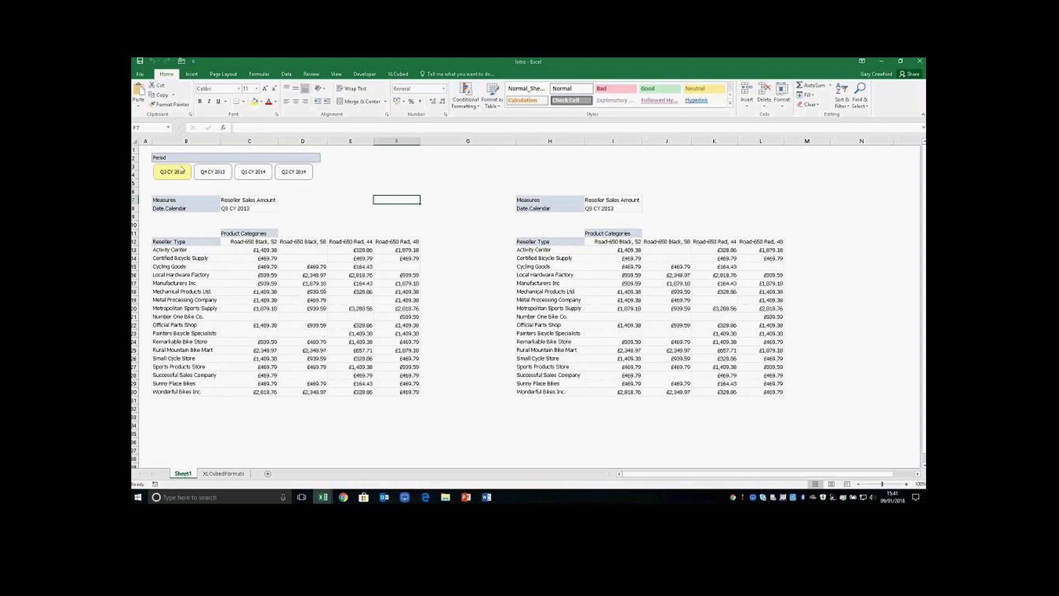
left_click_drag(403, 390, 219, 206)
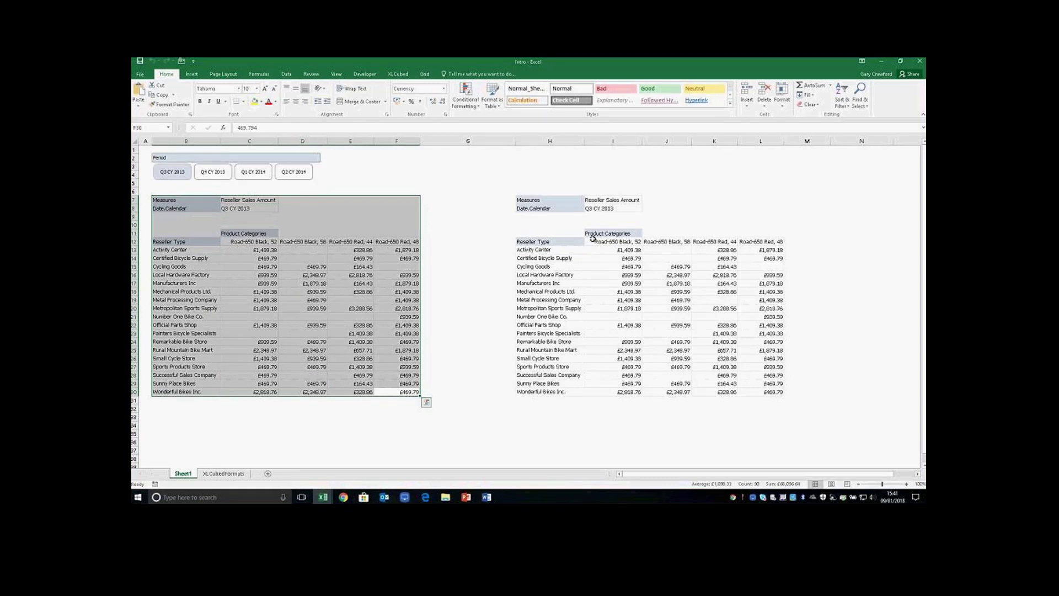
left_click(463, 232)
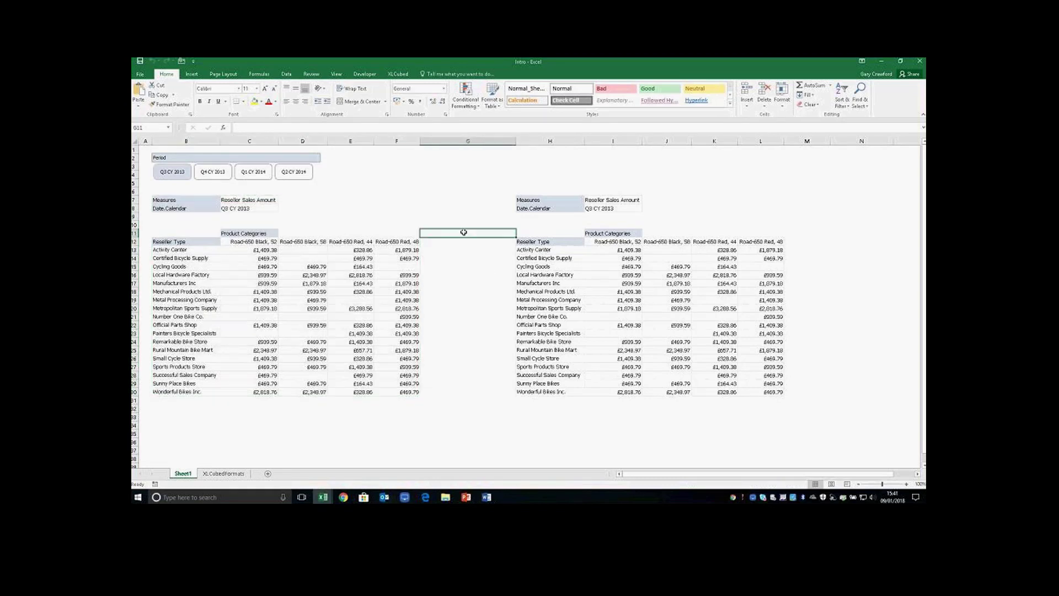
right_click(386, 284)
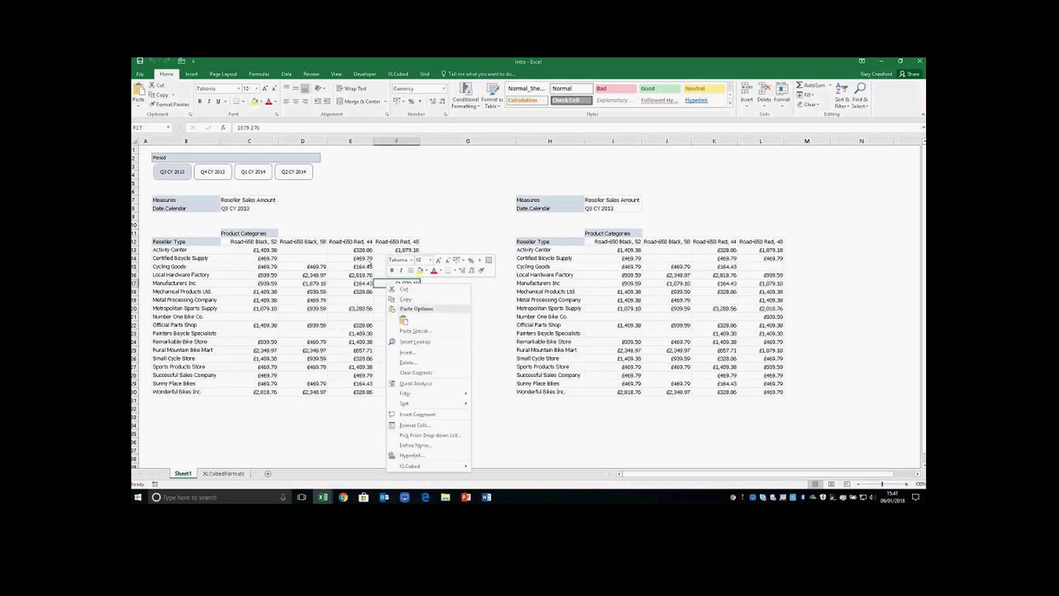
left_click(391, 211)
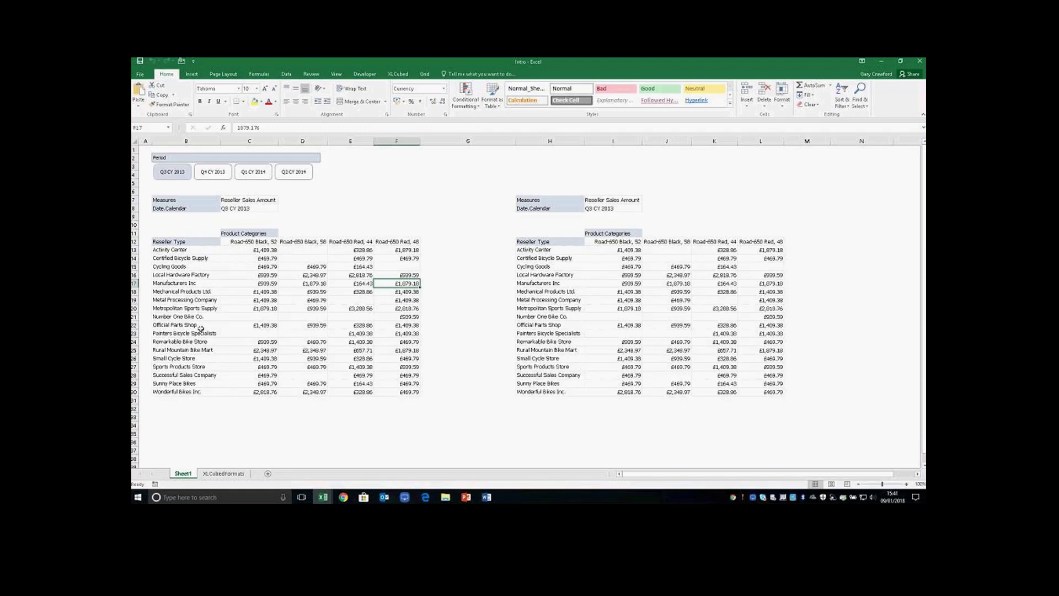
Add the grid comment "Stock Issue" to the Official Parts Shop value for Road-650 Red, 48 in the first grid
left_click(402, 325)
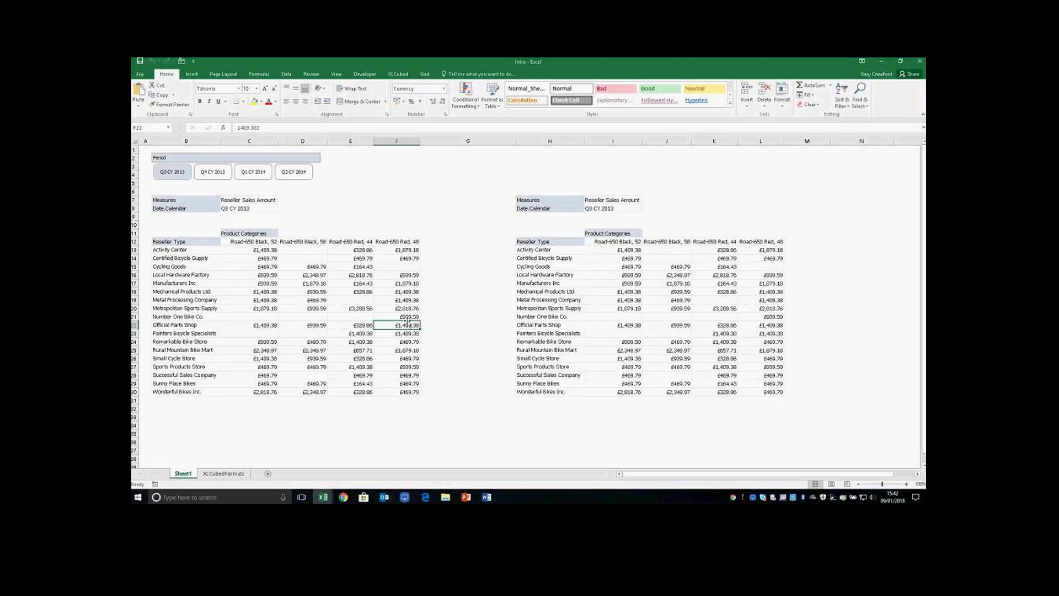
left_click(425, 74)
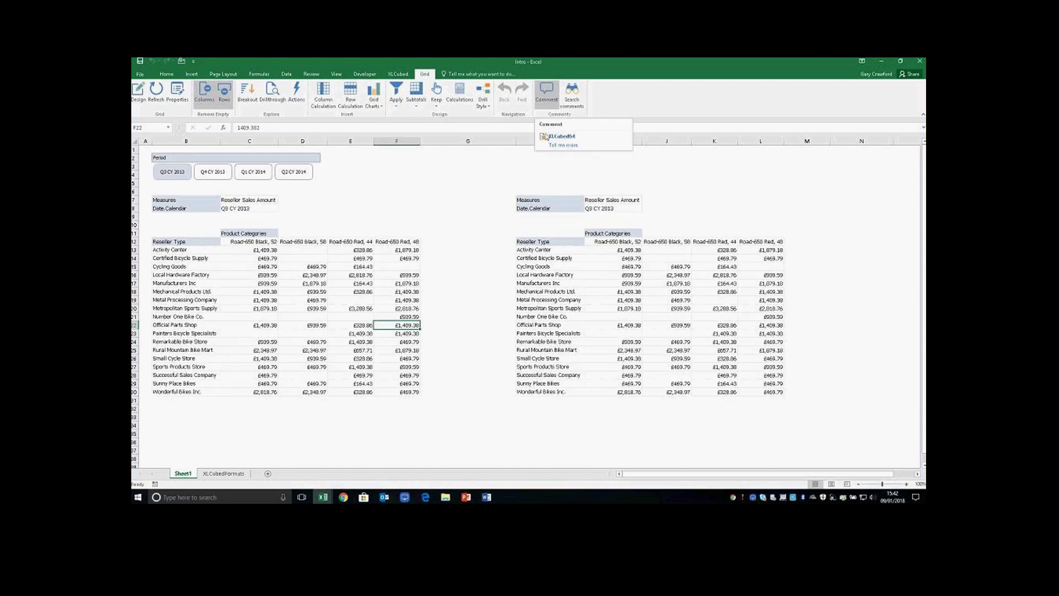
right_click(409, 325)
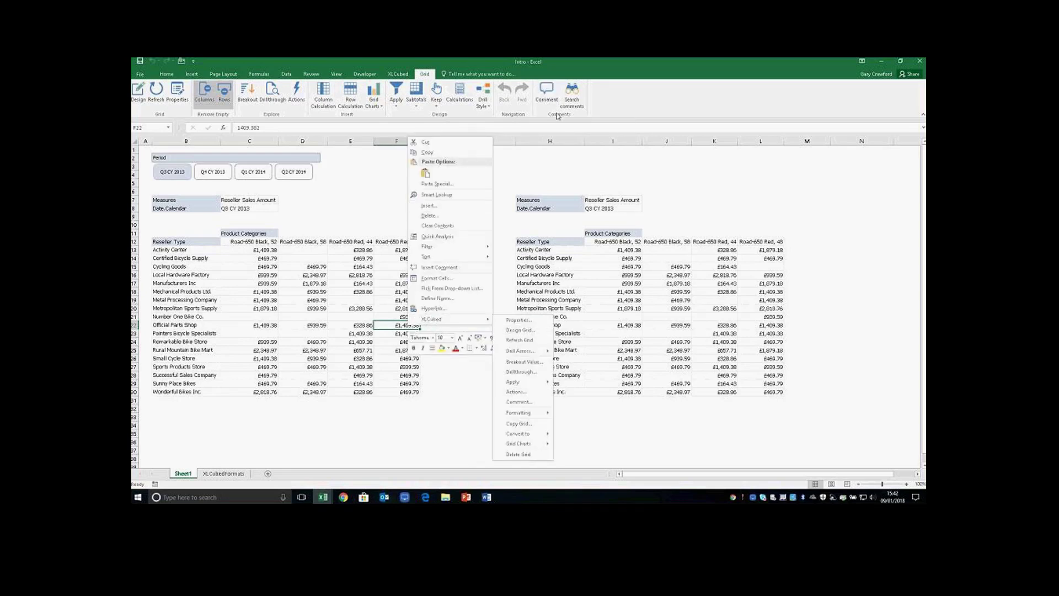
left_click(548, 93)
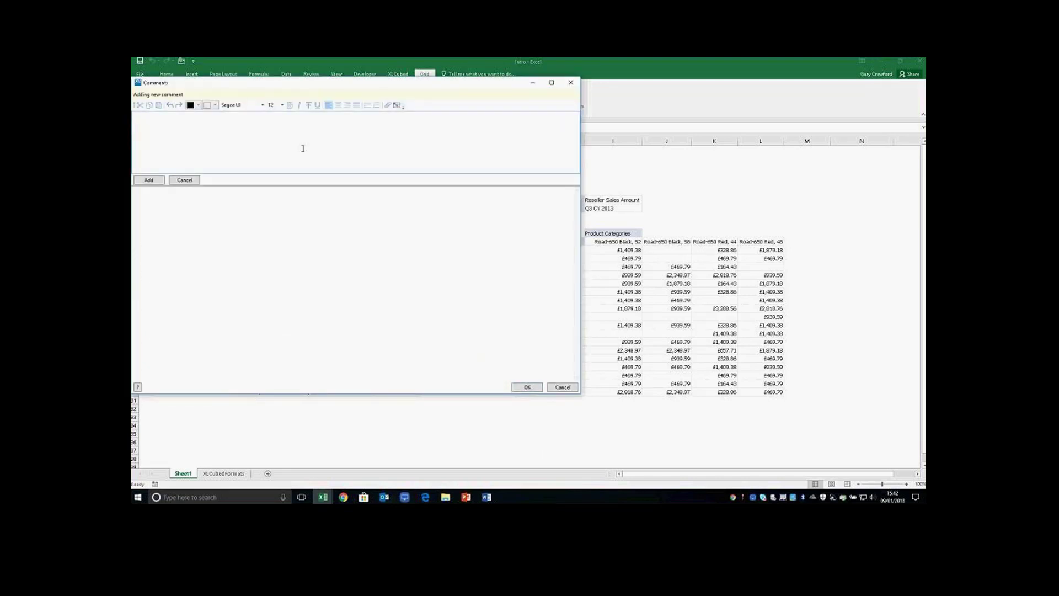
type("Stock Issue")
left_click(149, 180)
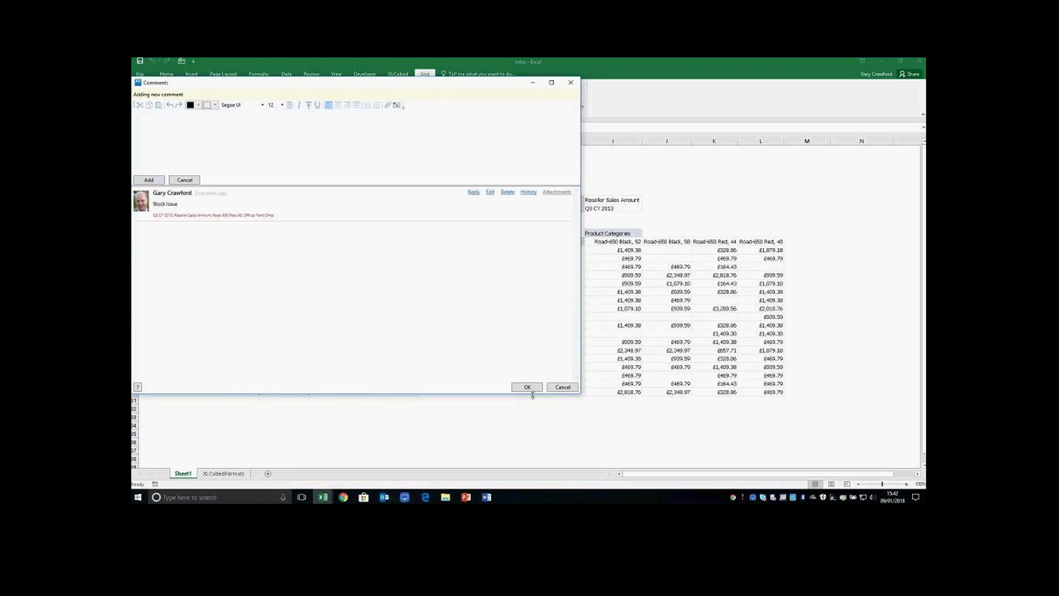
left_click(526, 387)
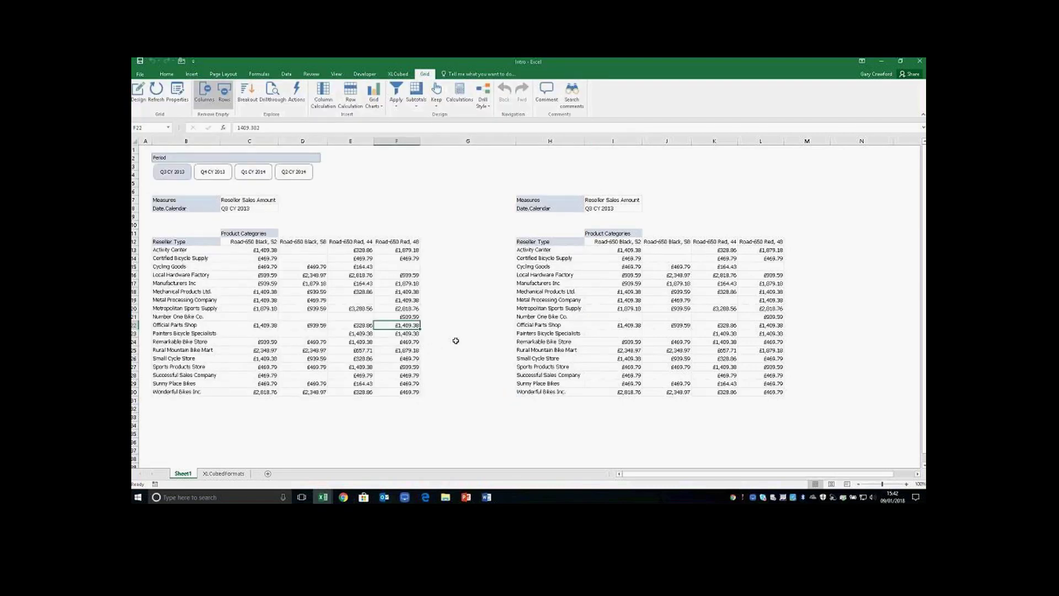
Check the new comment on the Official Parts Shop value, switching the period to Q4 CY 2013 and back to Q3 CY 2013
left_click(455, 341)
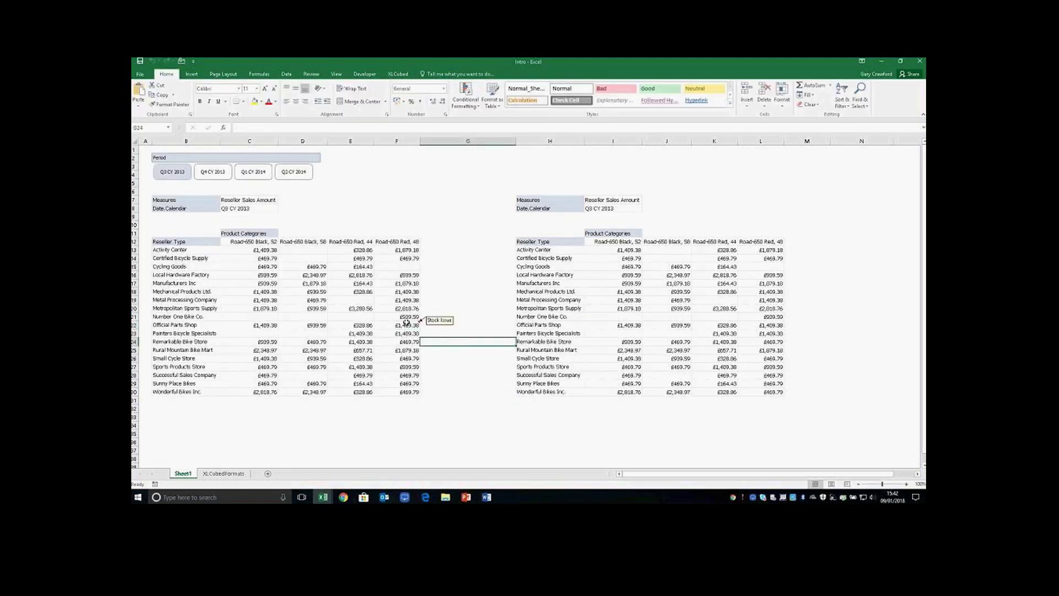
mouse_move(408, 324)
left_click(213, 172)
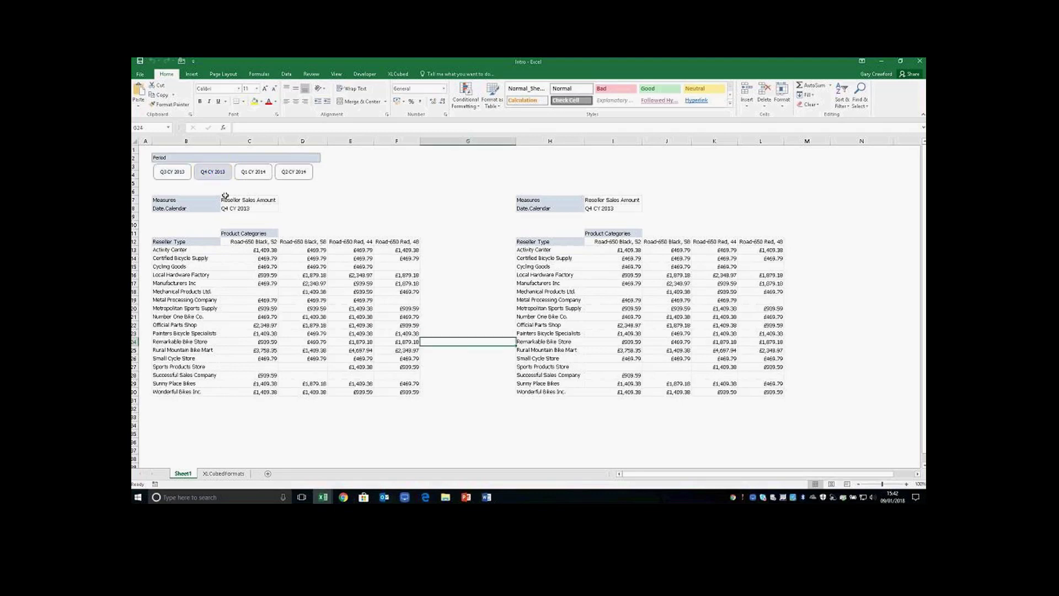
left_click(184, 178)
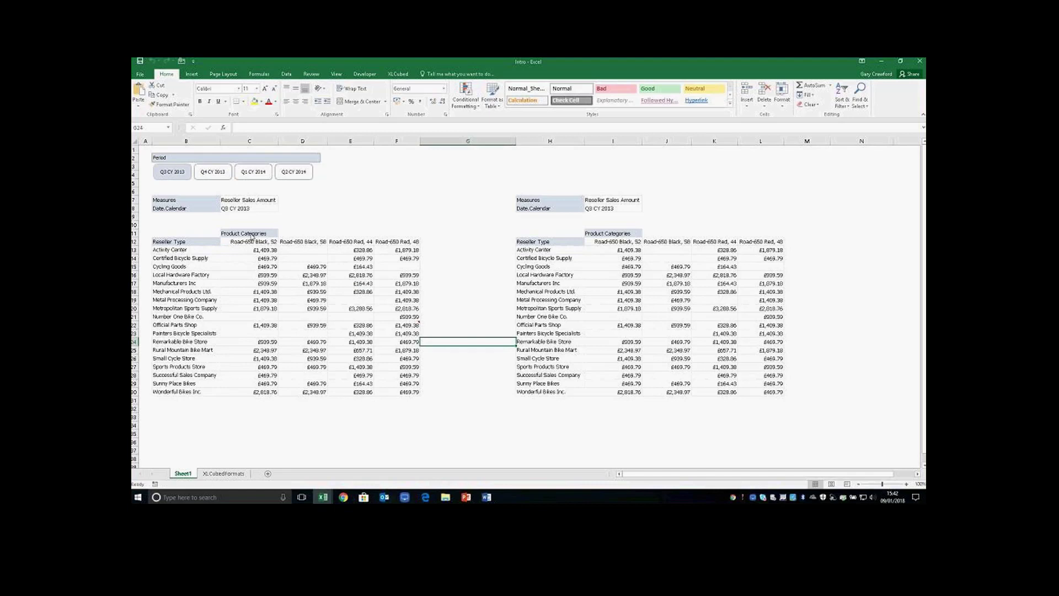
Move Road-650 Red, 48 to the first position in the first grid's Product Categories hierarchy
double_click(253, 236)
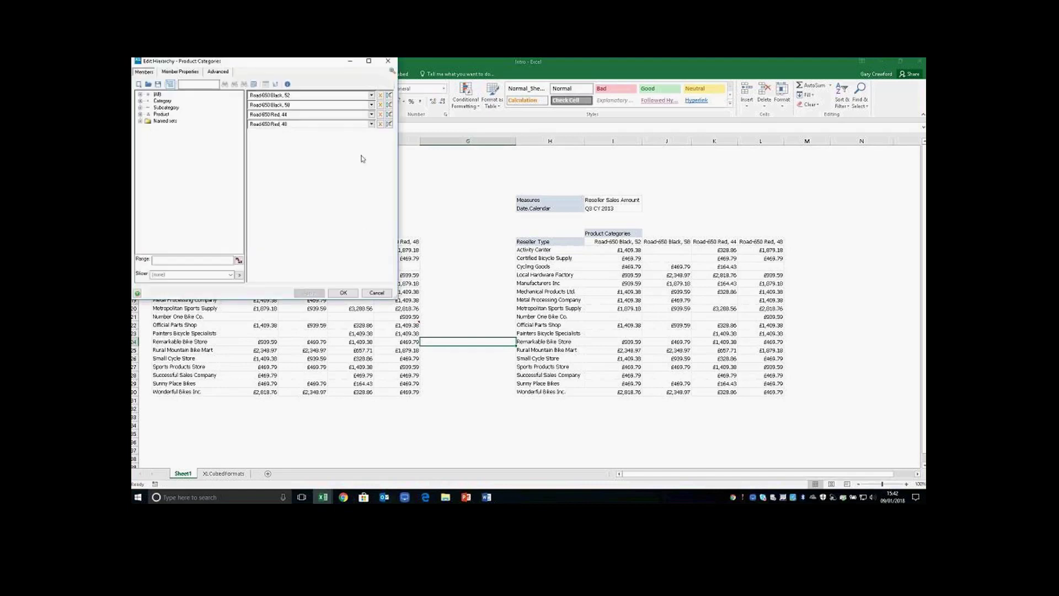
left_click_drag(390, 124, 388, 96)
left_click(349, 293)
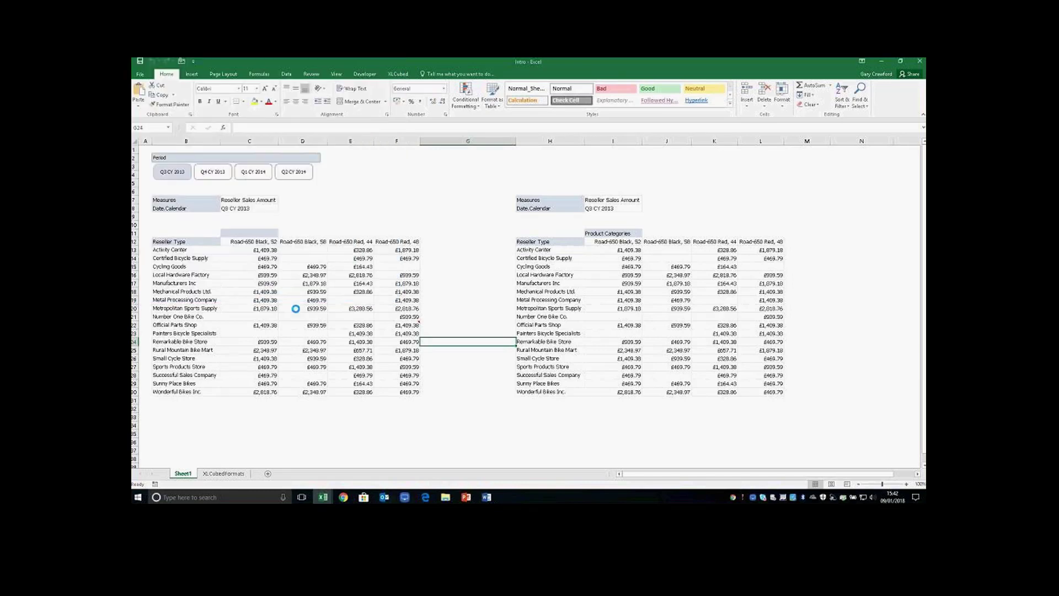
View the comment on the Official Parts Shop value in the reordered first product column
mouse_move(265, 325)
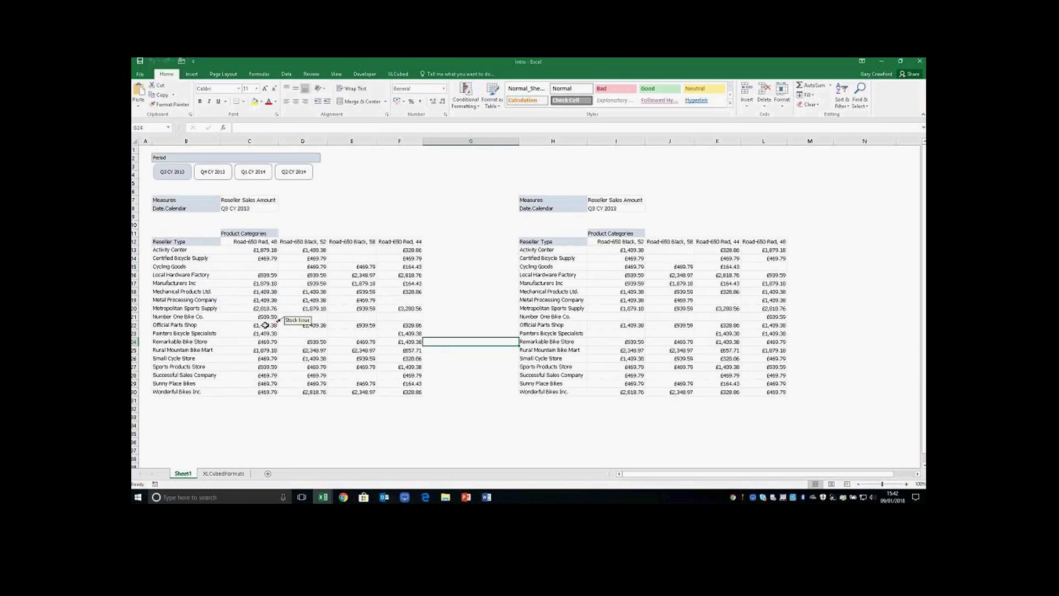
left_click(266, 325)
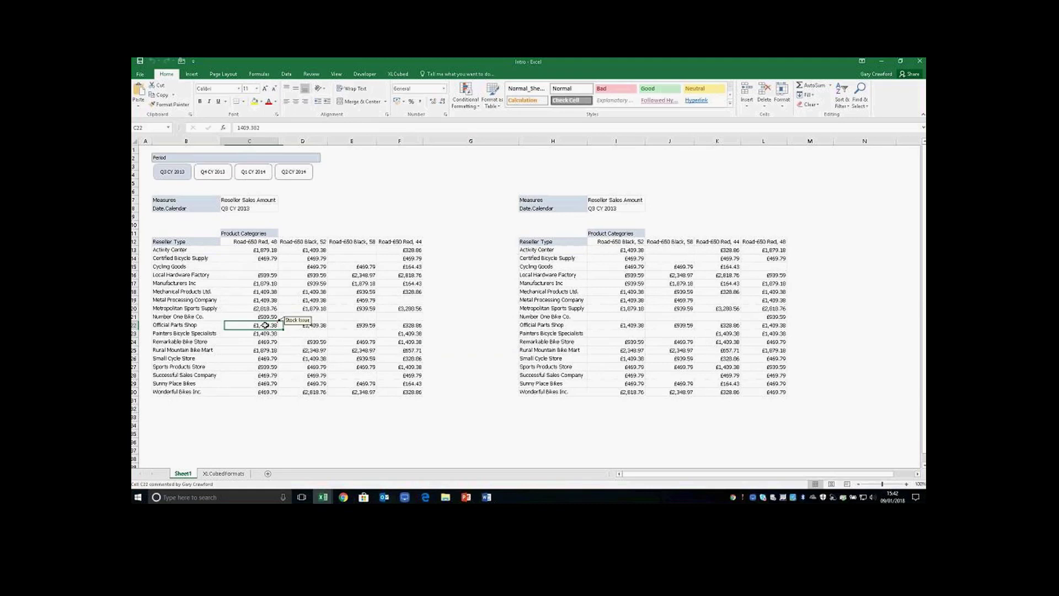
left_click(201, 324)
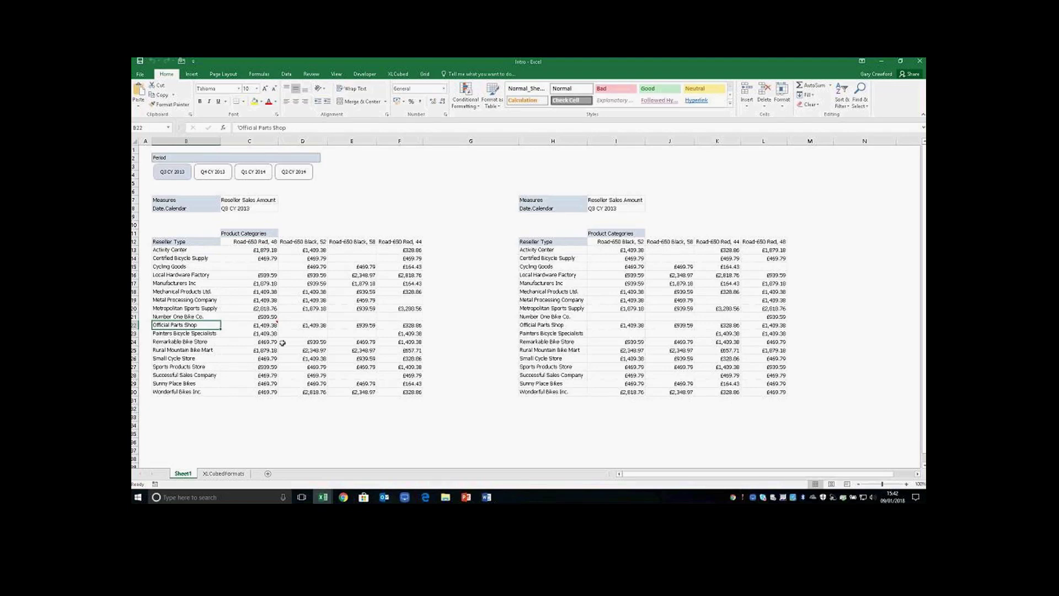
Enable showing and allowing comments in the second grid's commenting properties
right_click(696, 316)
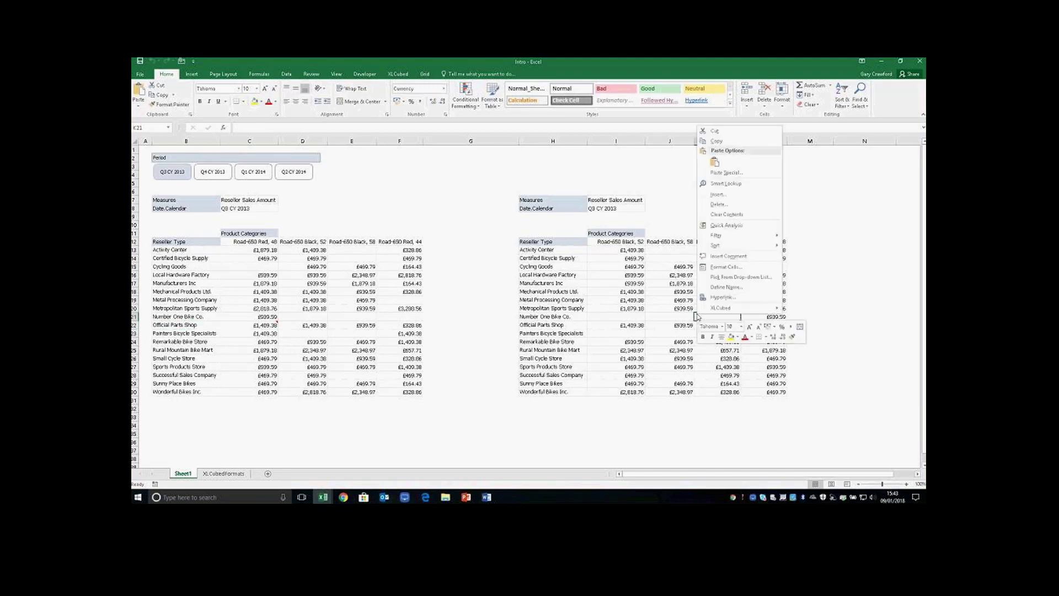
mouse_move(722, 310)
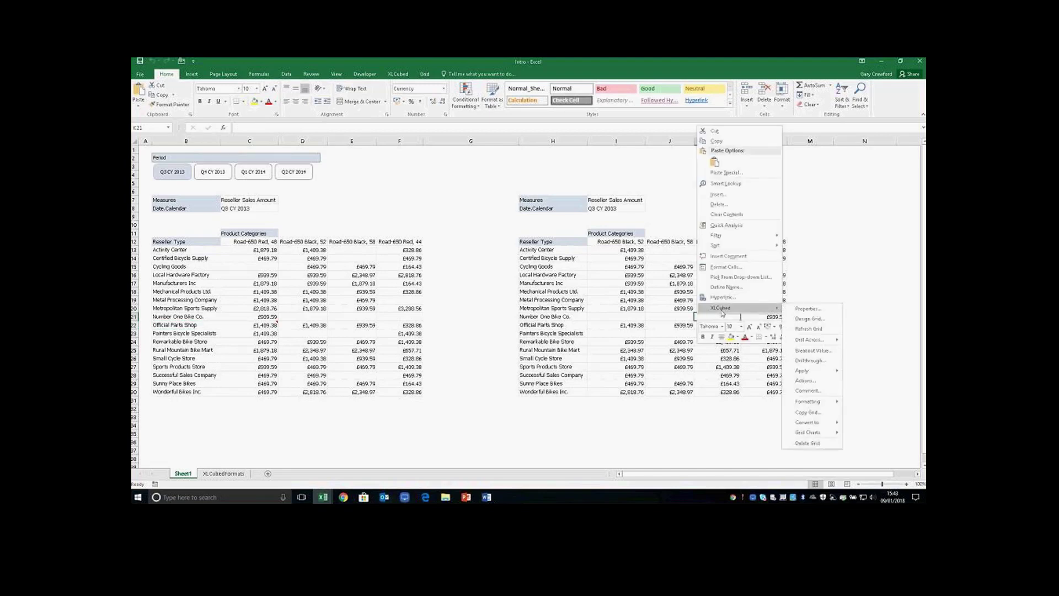
left_click(827, 310)
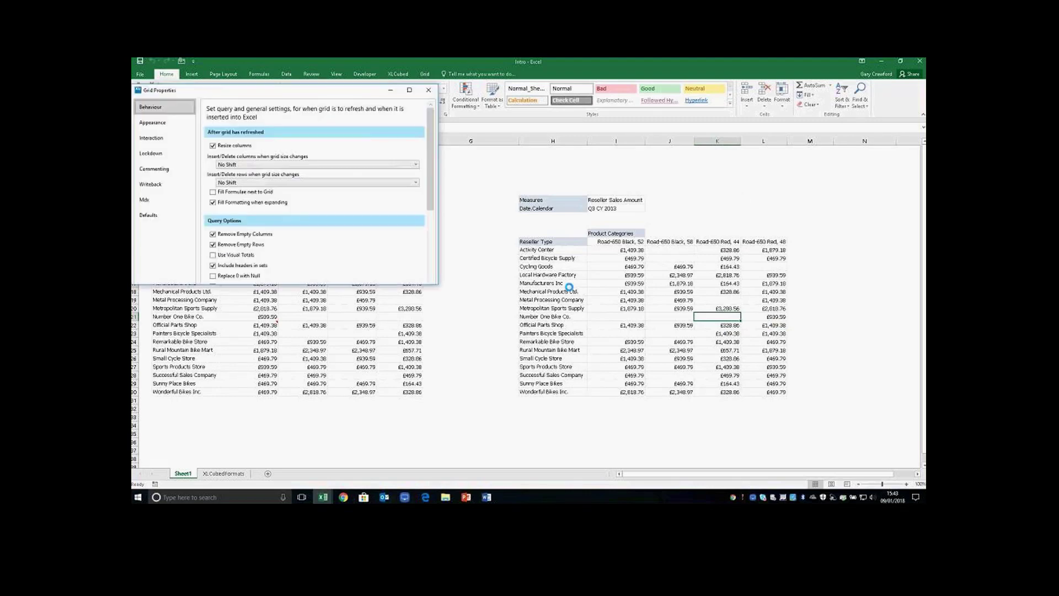
left_click(171, 167)
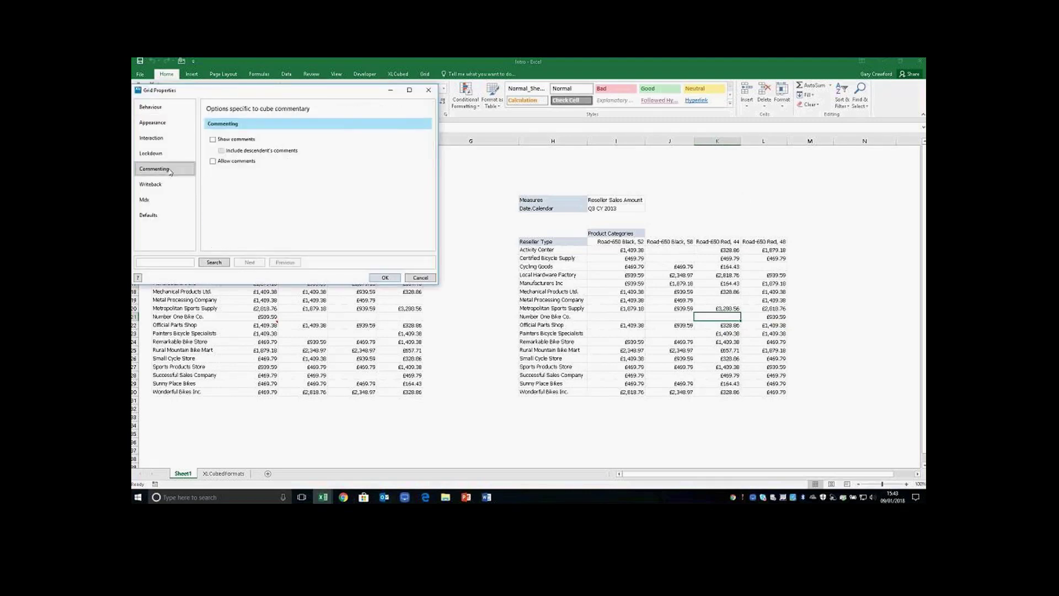
left_click(212, 161)
left_click(386, 278)
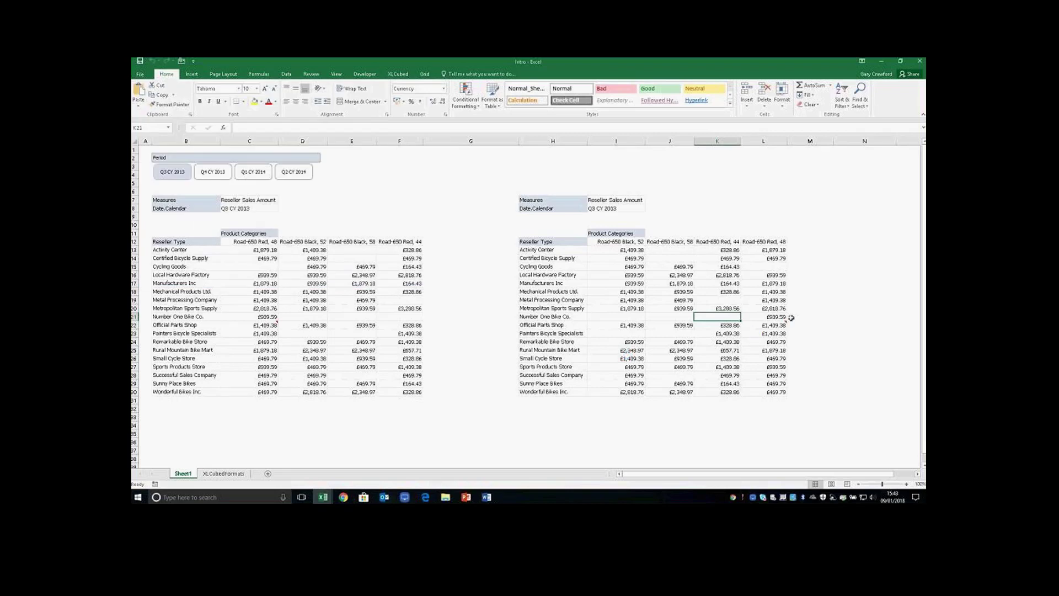
mouse_move(769, 326)
Switch to XLCubed Web Edition in Chrome and open the Intro report from the webinar folder
left_click(344, 498)
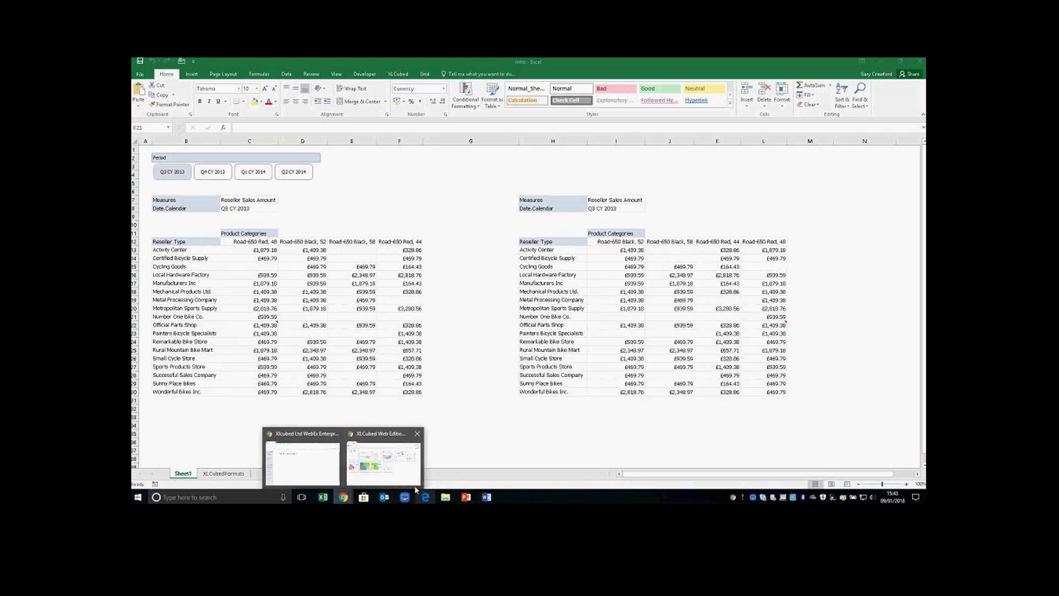
left_click(383, 459)
left_click(190, 123)
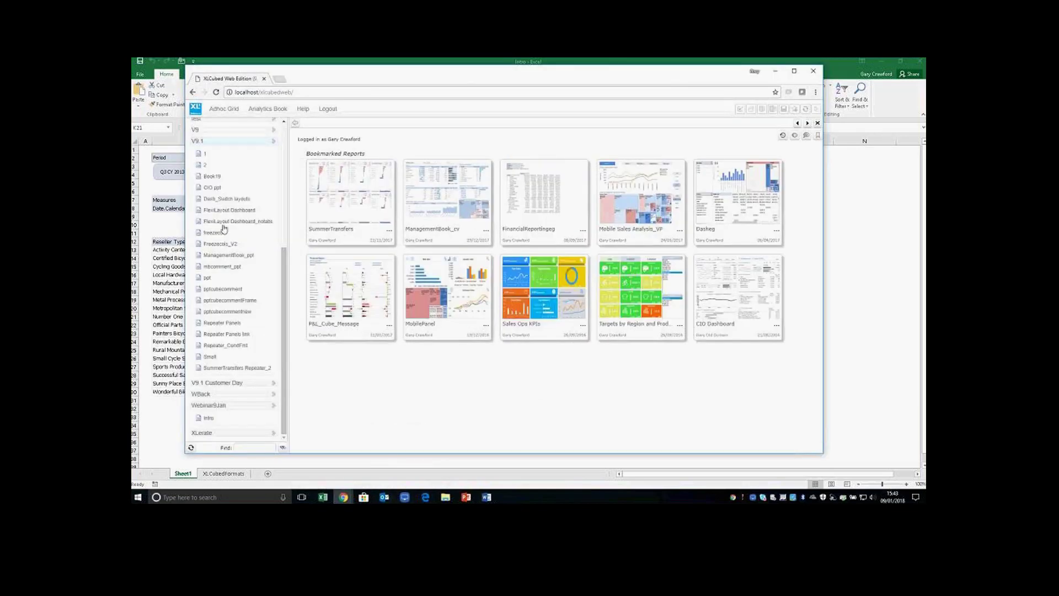
left_click(208, 418)
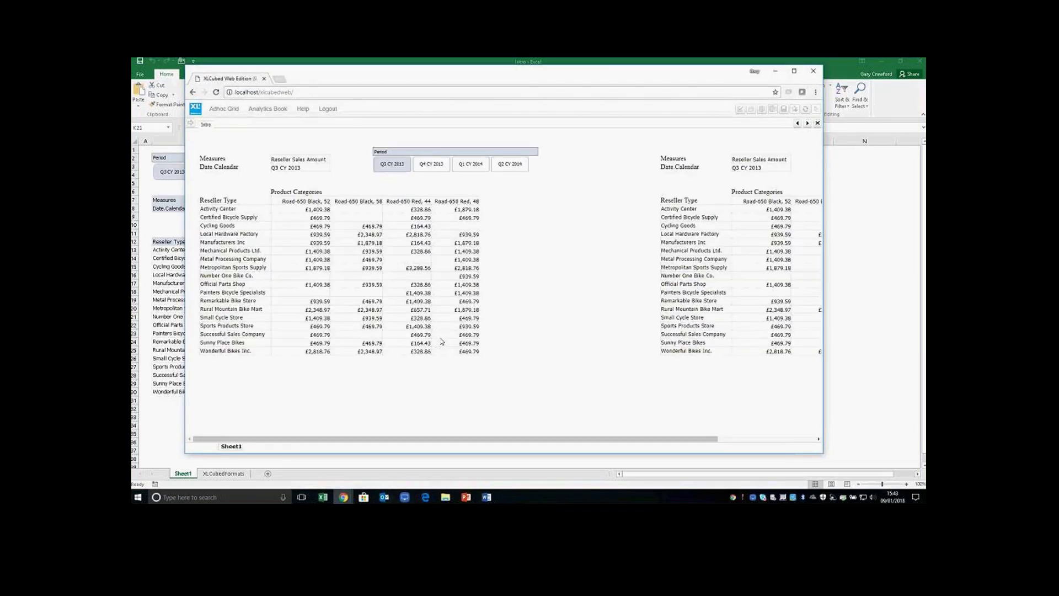
Add the comment "comment2" to the Official Parts Shop value for Road-650 Red, 48 in the web report's first grid
mouse_move(464, 283)
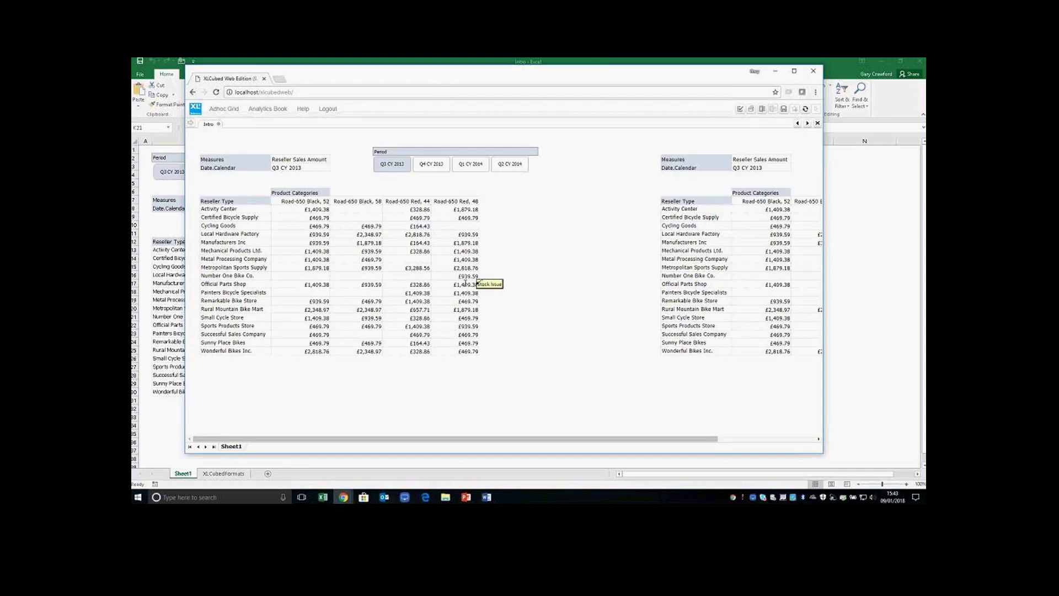
left_click(432, 165)
right_click(460, 284)
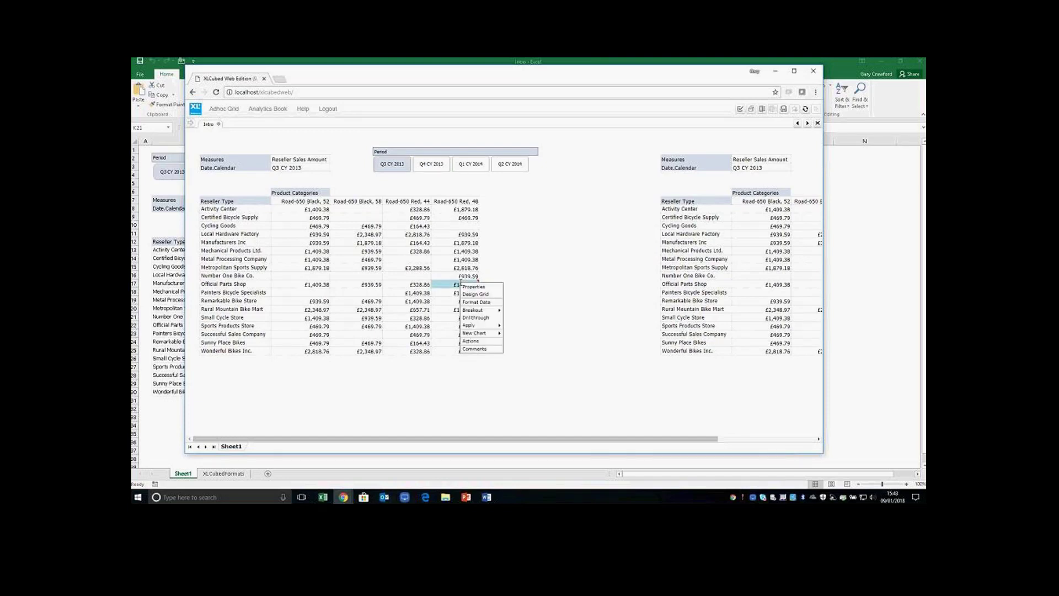
left_click(475, 349)
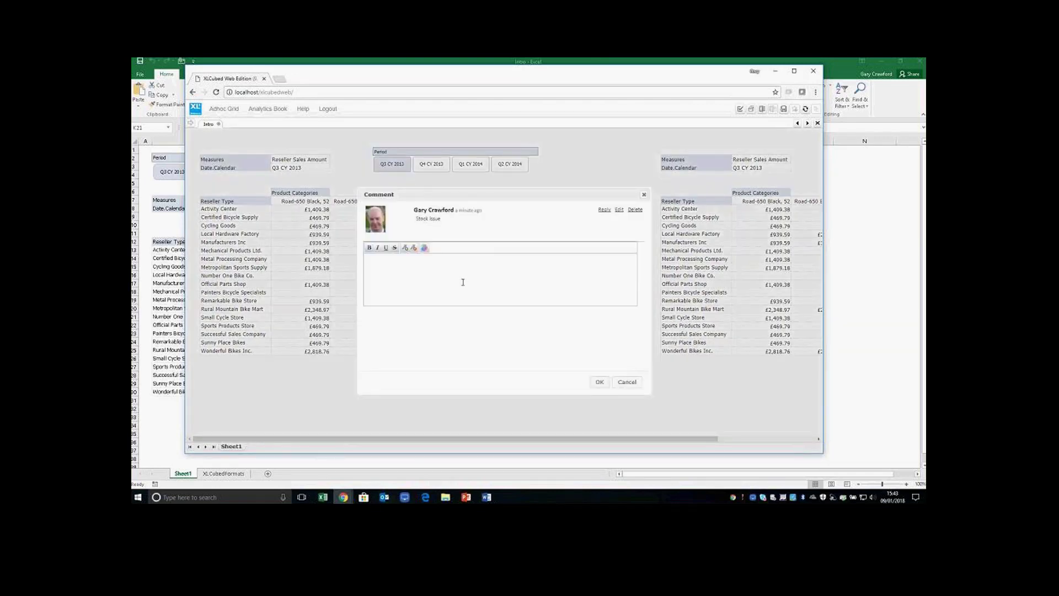
type("comment2")
left_click(598, 382)
Switch back to the Intro workbook in Excel, change the period to Q4 CY 2013 and back to Q3 CY 2013, and preview the Official Parts Shop comment
left_click(873, 314)
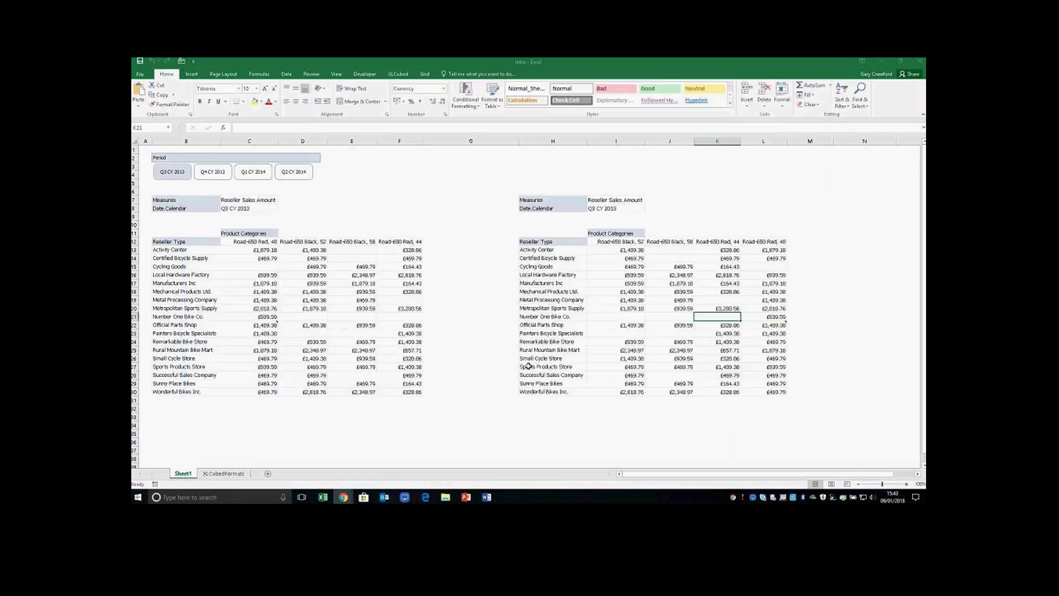
left_click(215, 173)
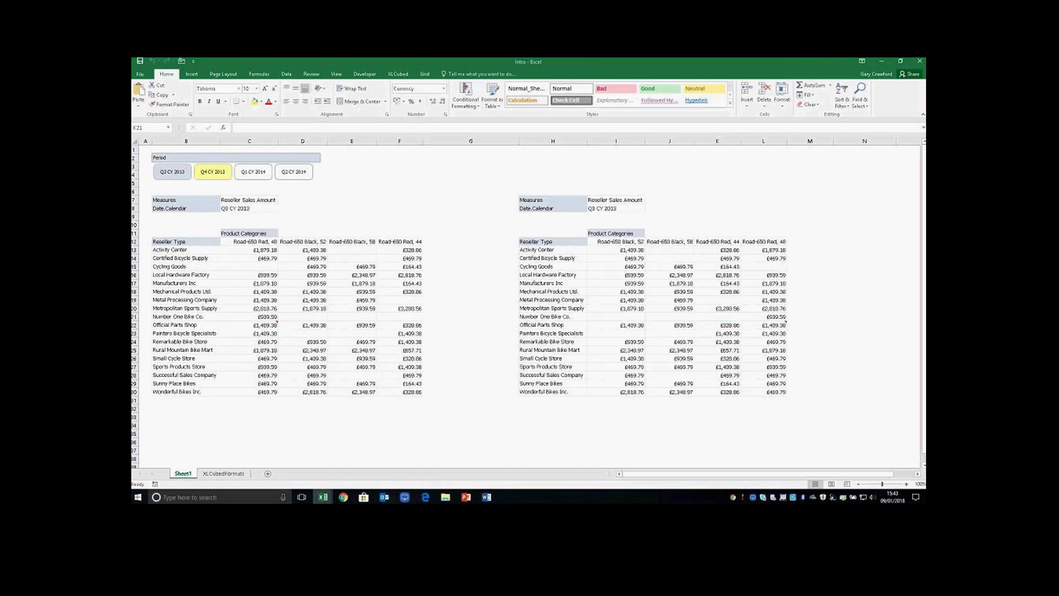
left_click(172, 173)
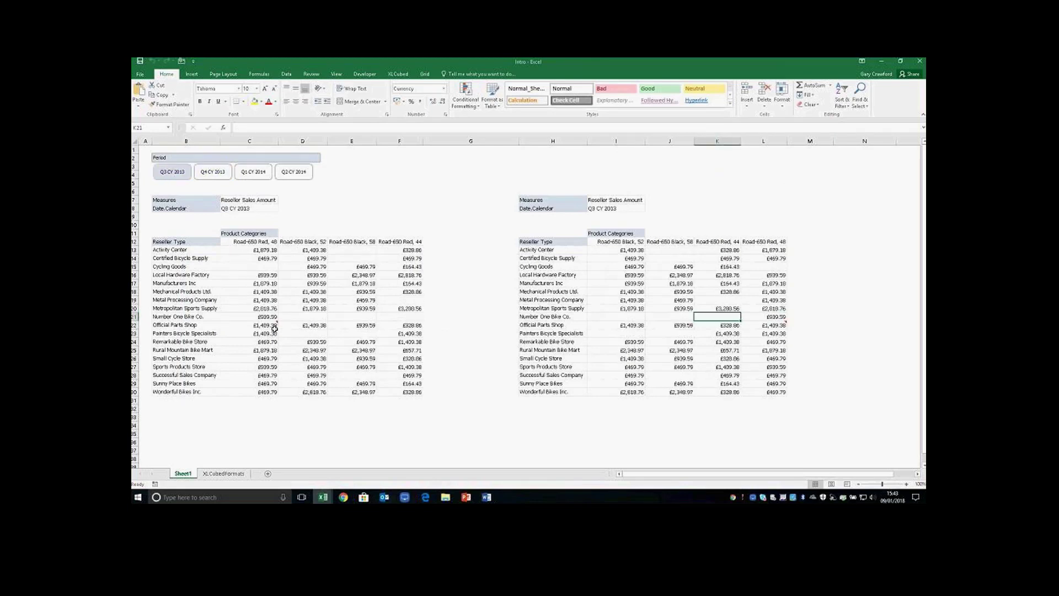
mouse_move(270, 322)
Switch to the ManagementBook_cv workbook and set the dashboard's month to February 2012, followed by May 2012
left_click(324, 496)
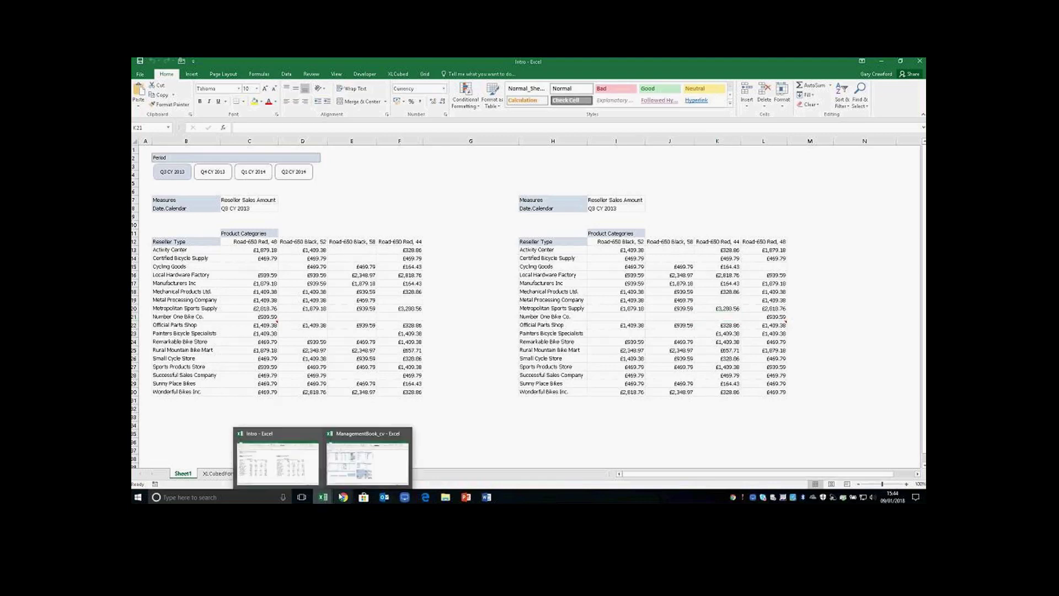
left_click(373, 473)
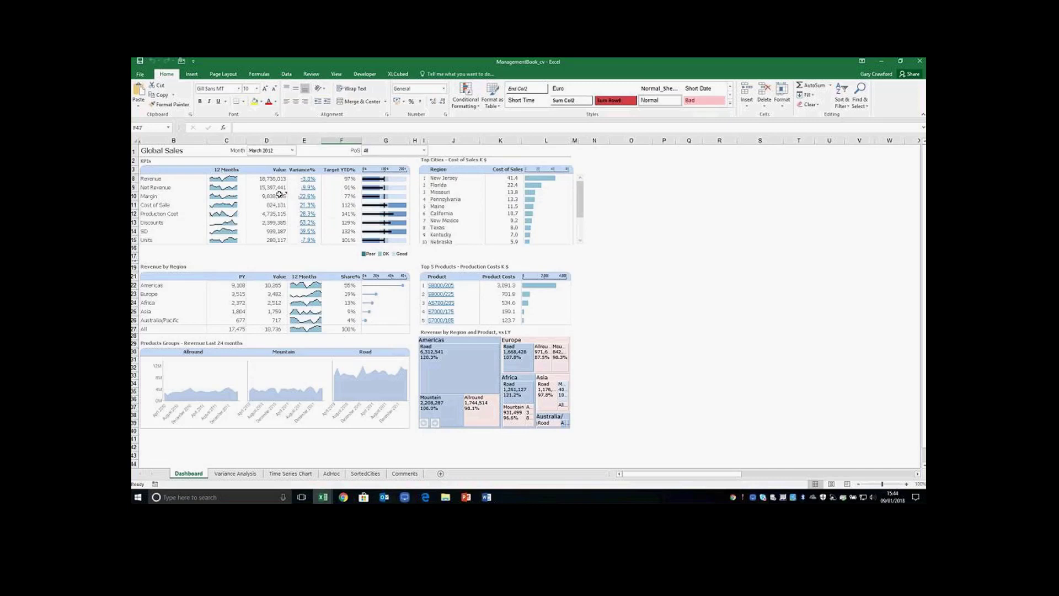
mouse_move(280, 194)
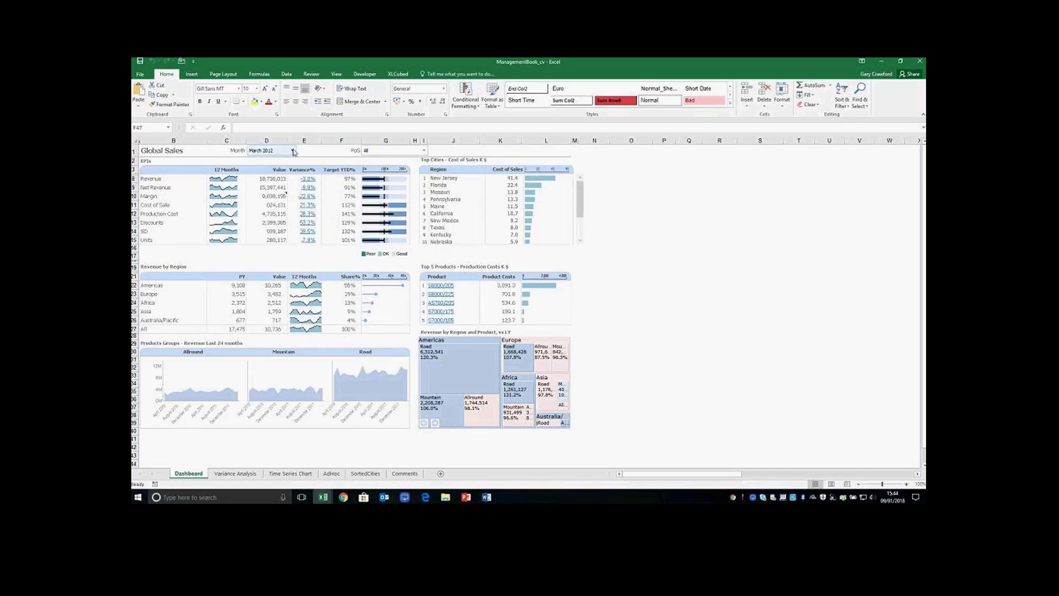
left_click(292, 150)
left_click(289, 174)
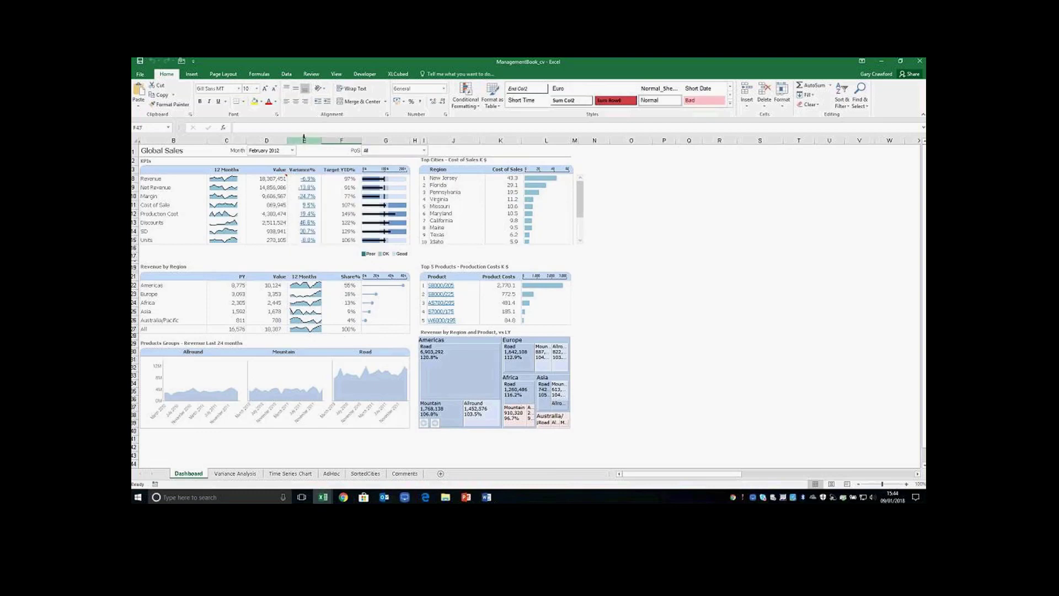
left_click(293, 154)
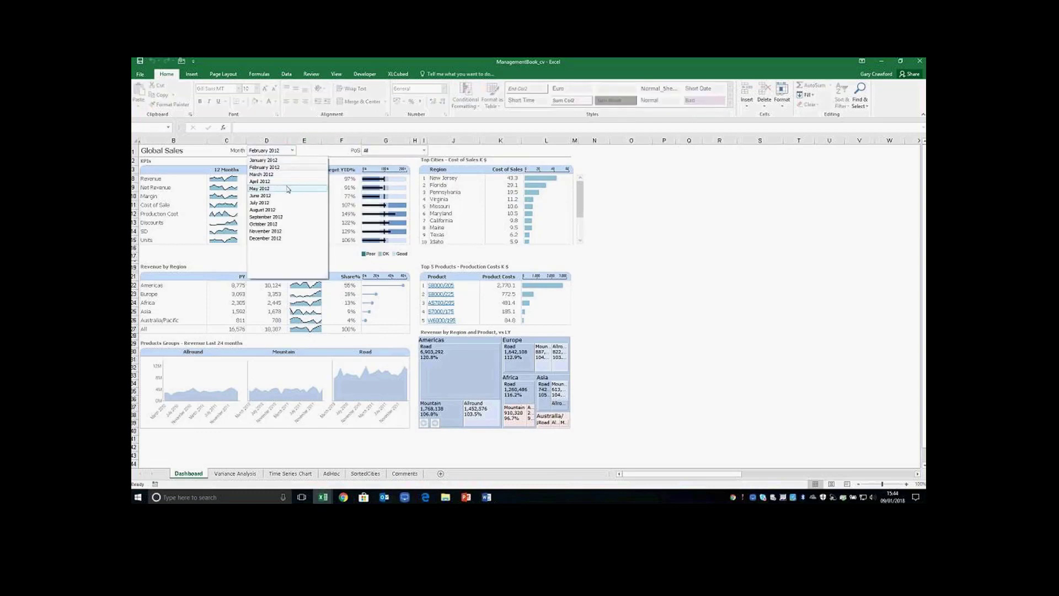
left_click(287, 189)
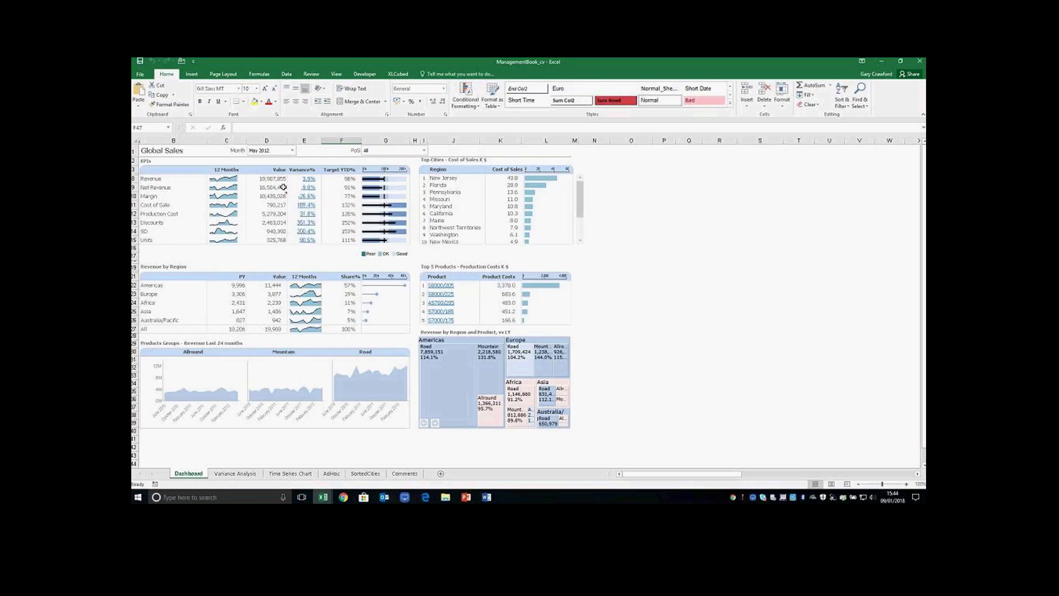
left_click(261, 195)
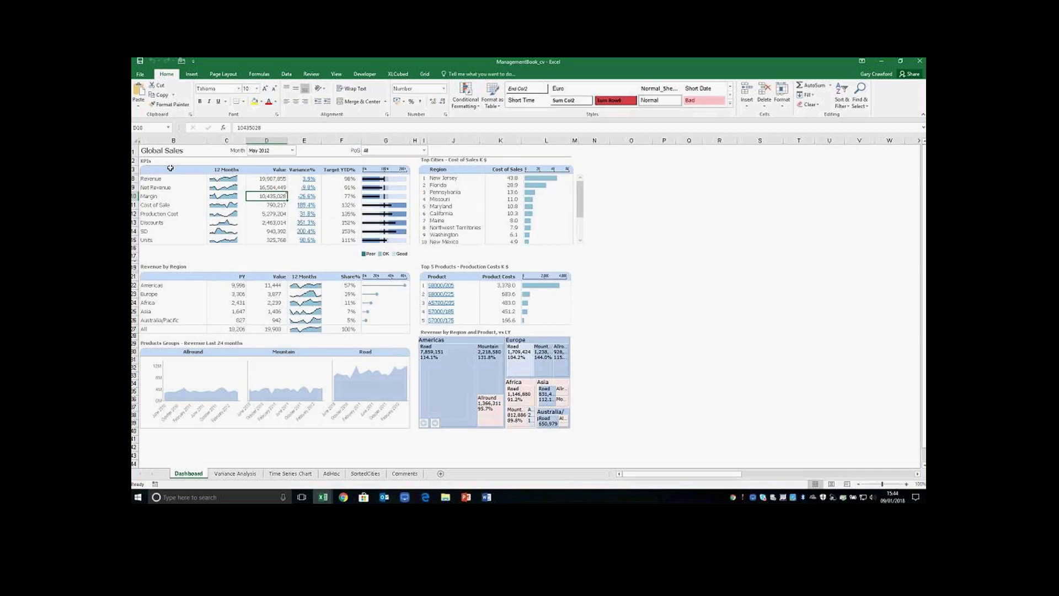
left_click_drag(171, 167, 408, 226)
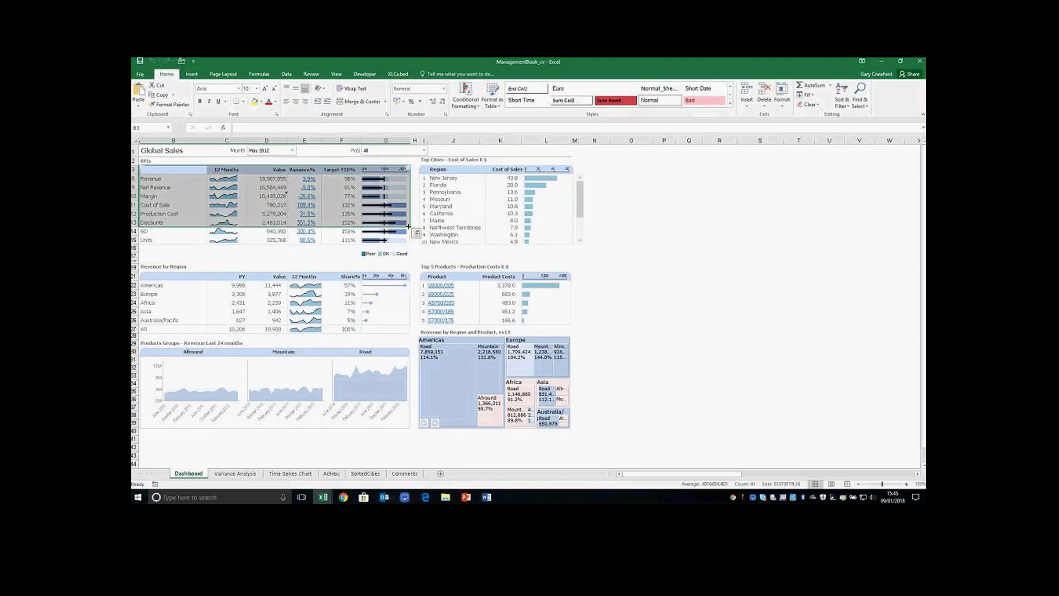
left_click(267, 214)
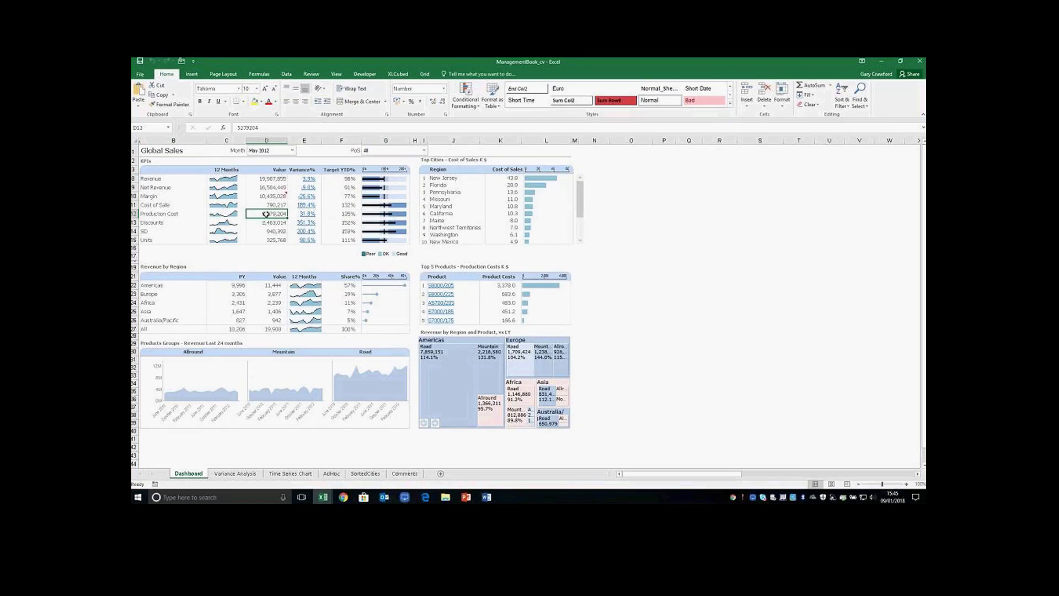
double_click(266, 214)
left_click_drag(487, 113, 607, 240)
left_click(674, 221)
Open the comments on the May 2012 Margin value and move the comments window clear of the KPI values
left_click(264, 196)
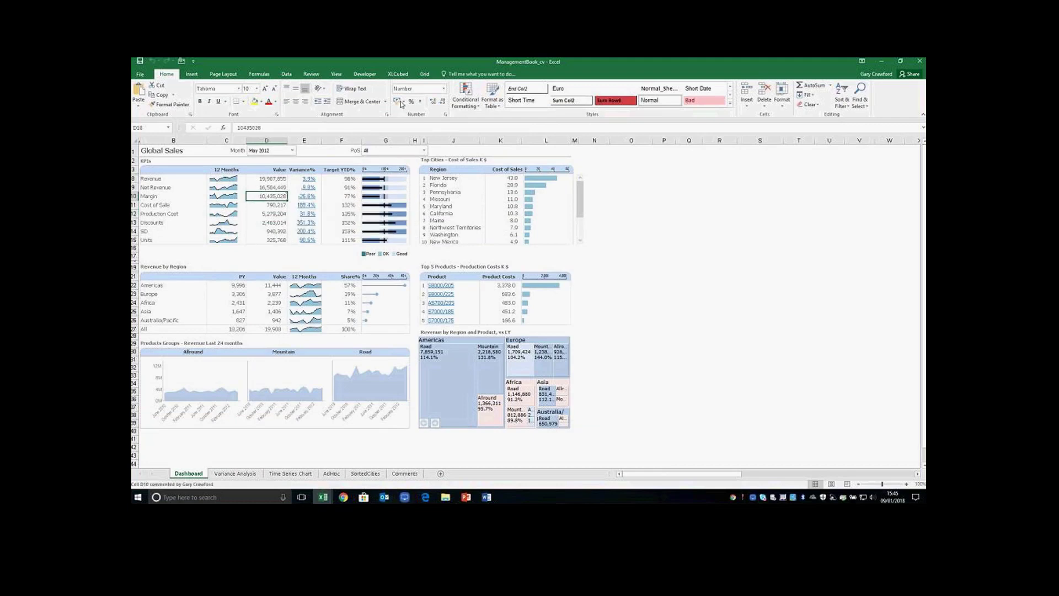
left_click(424, 75)
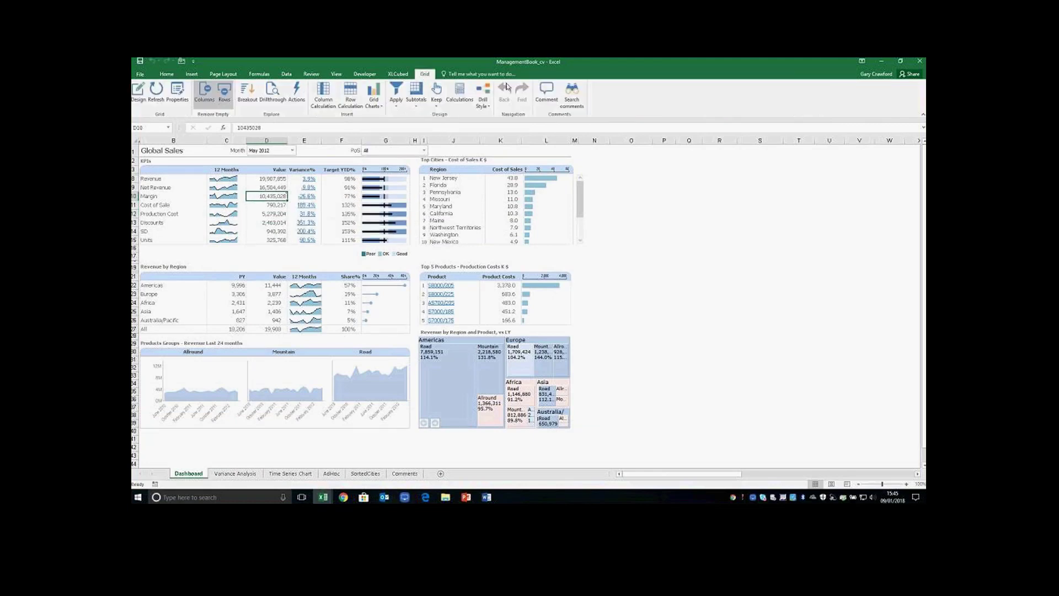
left_click(546, 93)
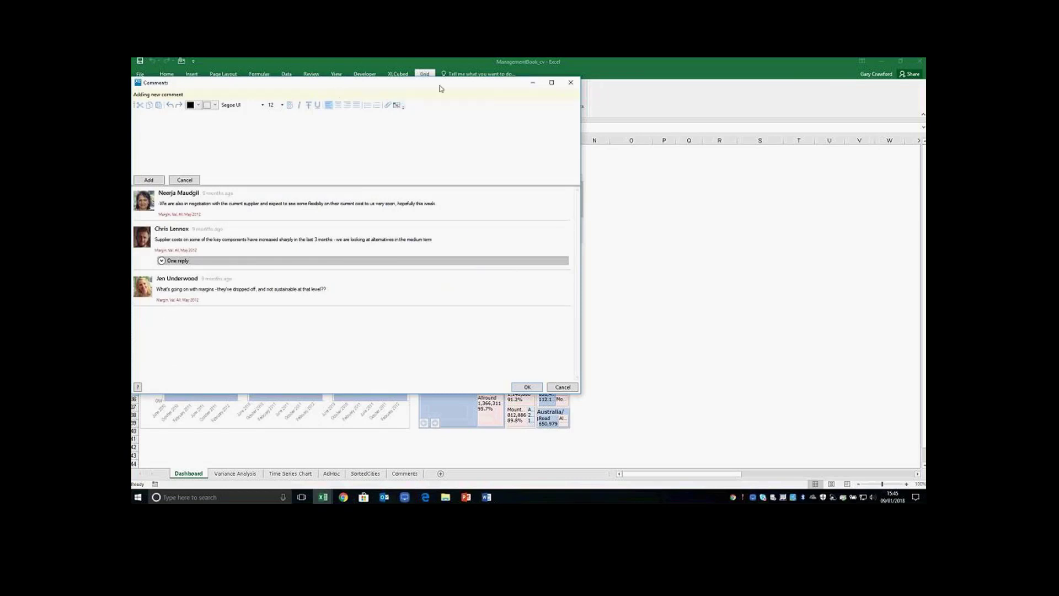
left_click_drag(441, 88, 589, 120)
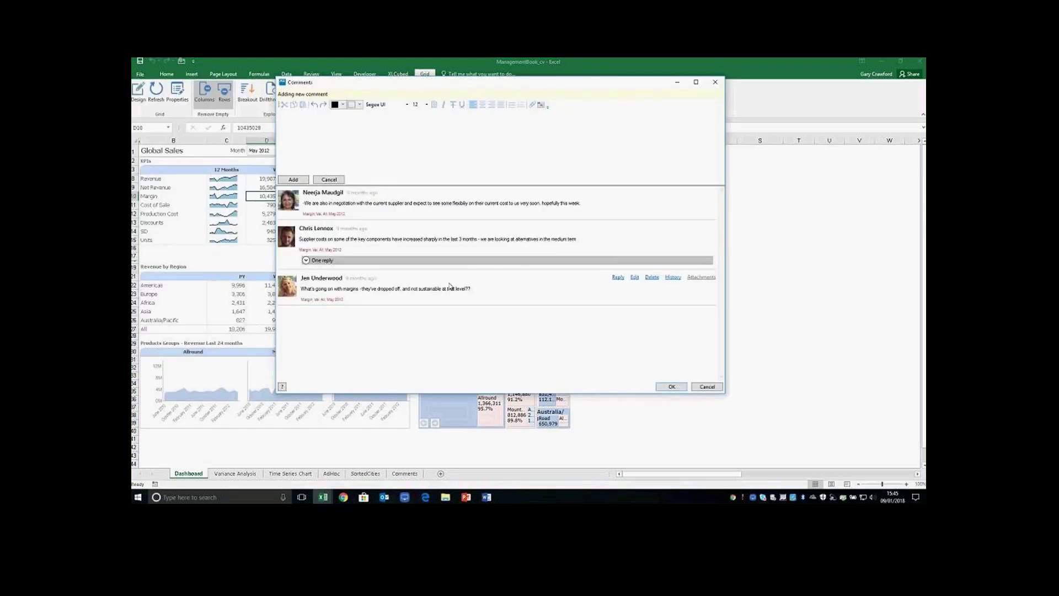
left_click_drag(465, 88, 547, 93)
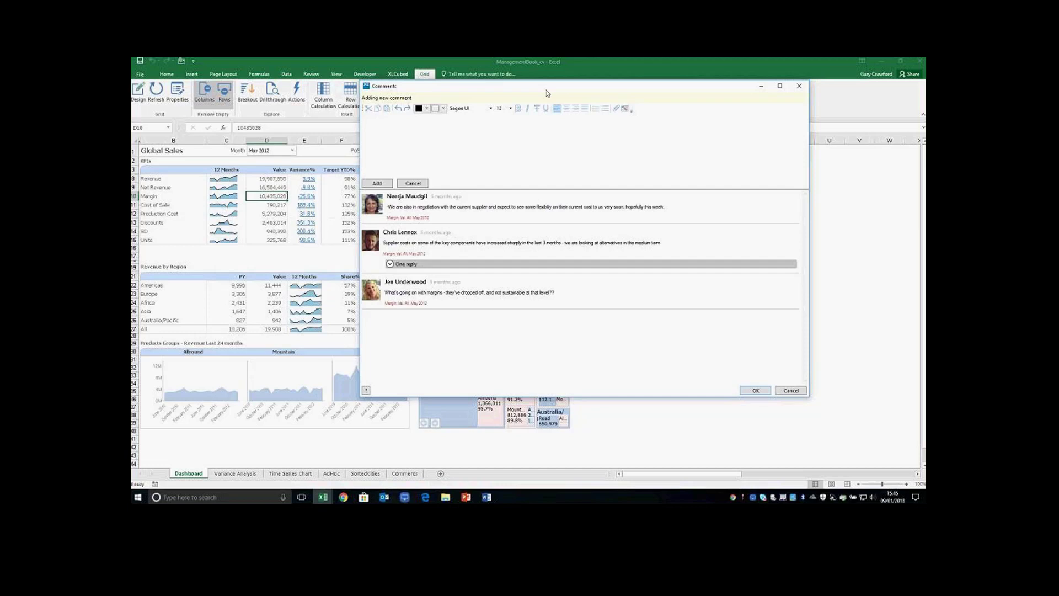
mouse_move(469, 203)
Expand the reply to the supplier costs comment, read the discussion, and close the Margin comments without adding one
left_click(409, 265)
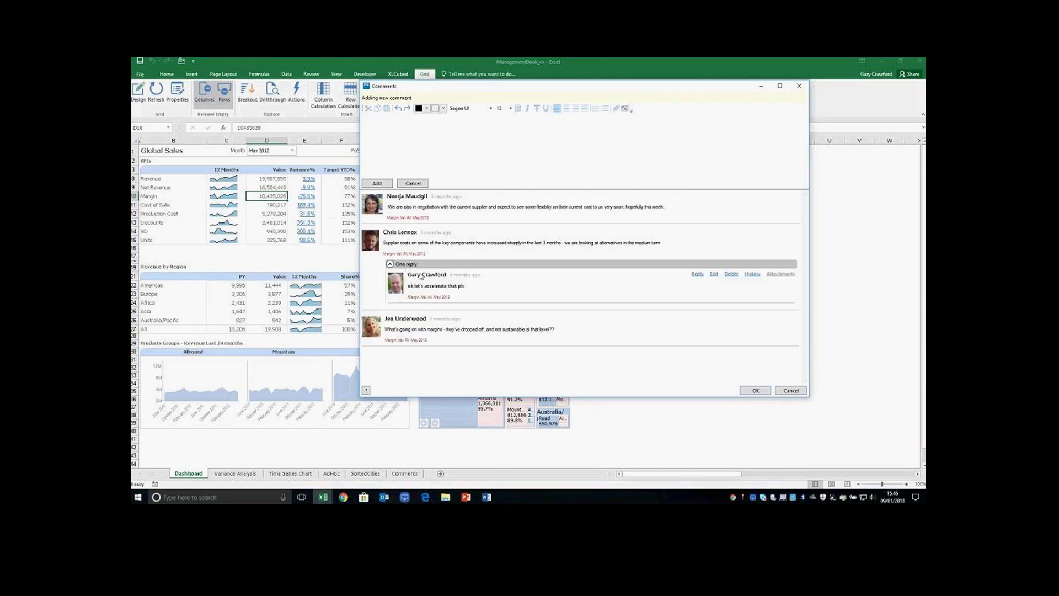
mouse_move(411, 243)
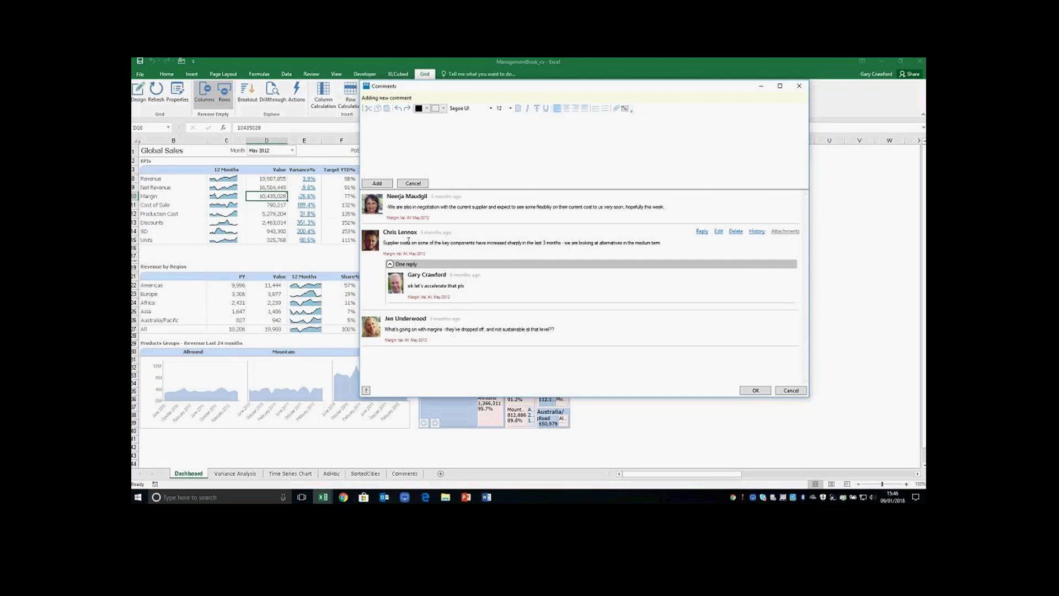
mouse_move(432, 287)
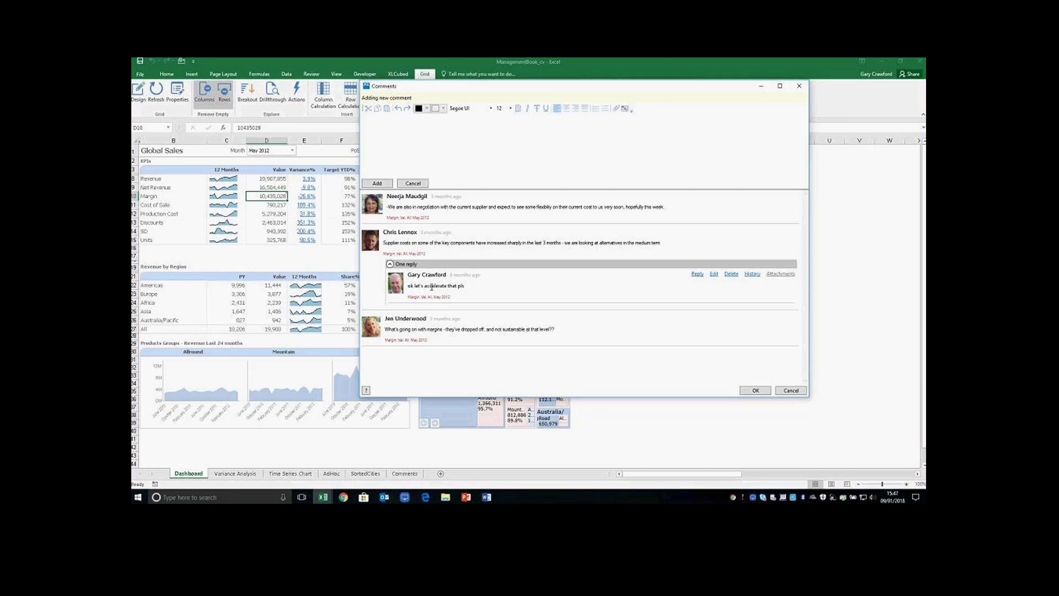
left_click(792, 390)
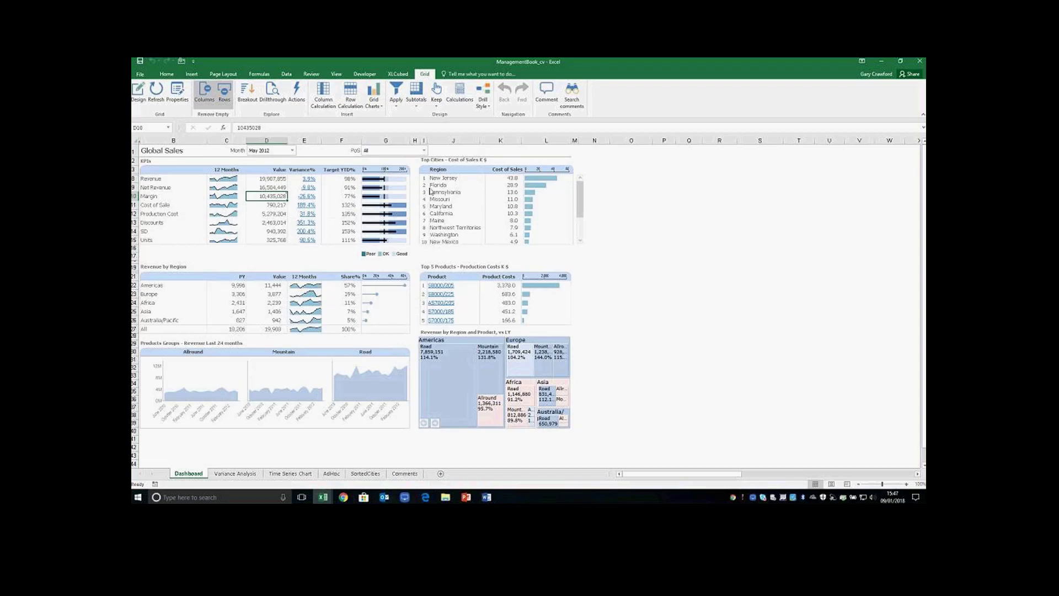
With the dashboard month set to August 2012, add the comment "No Data from NW region" to the Revenue value and preview it on the cell
left_click(292, 150)
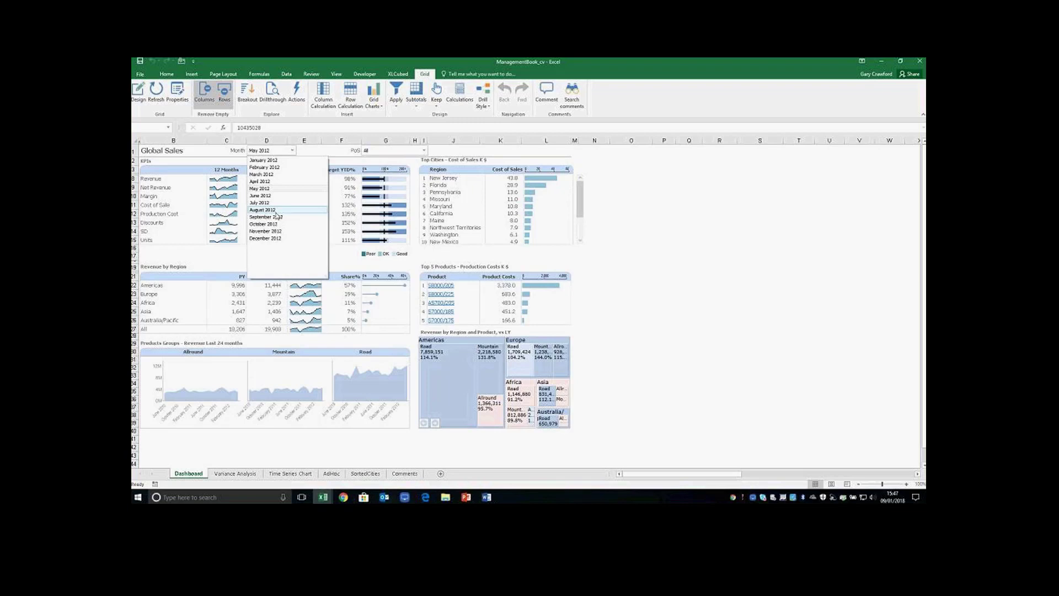
left_click(273, 210)
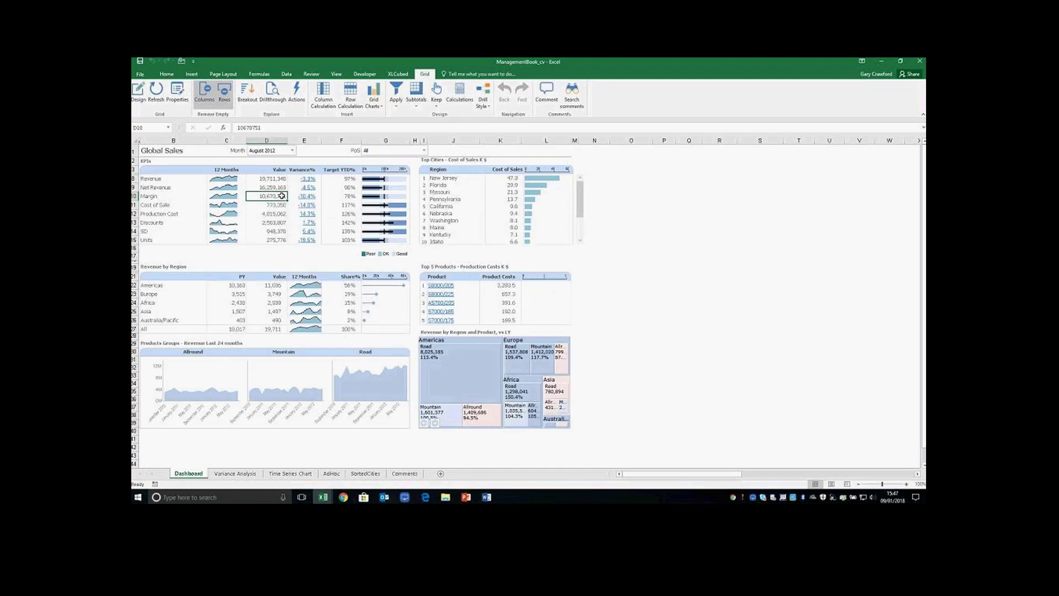
left_click(272, 178)
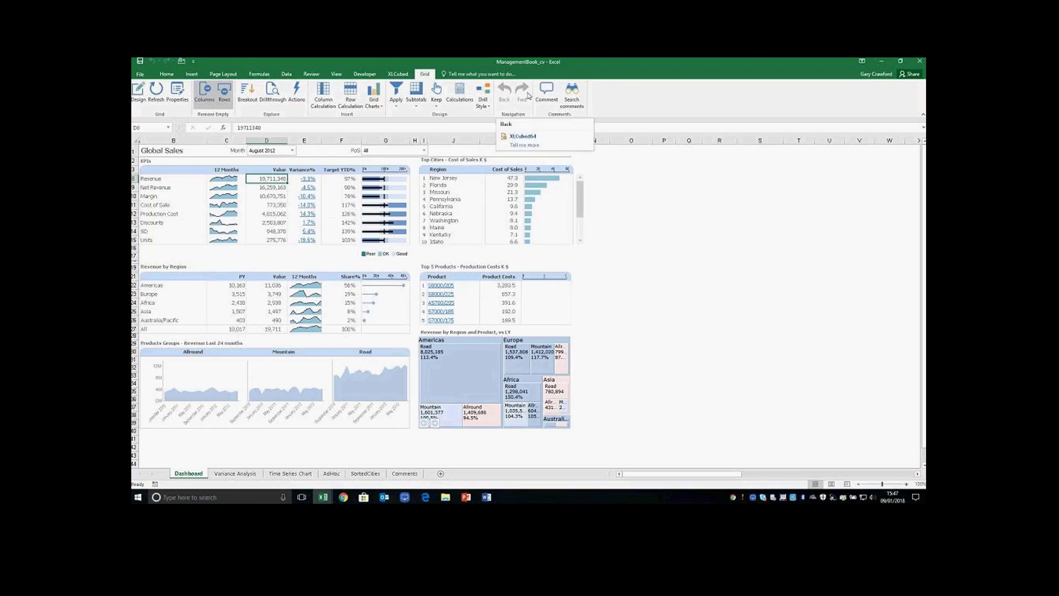
left_click(546, 92)
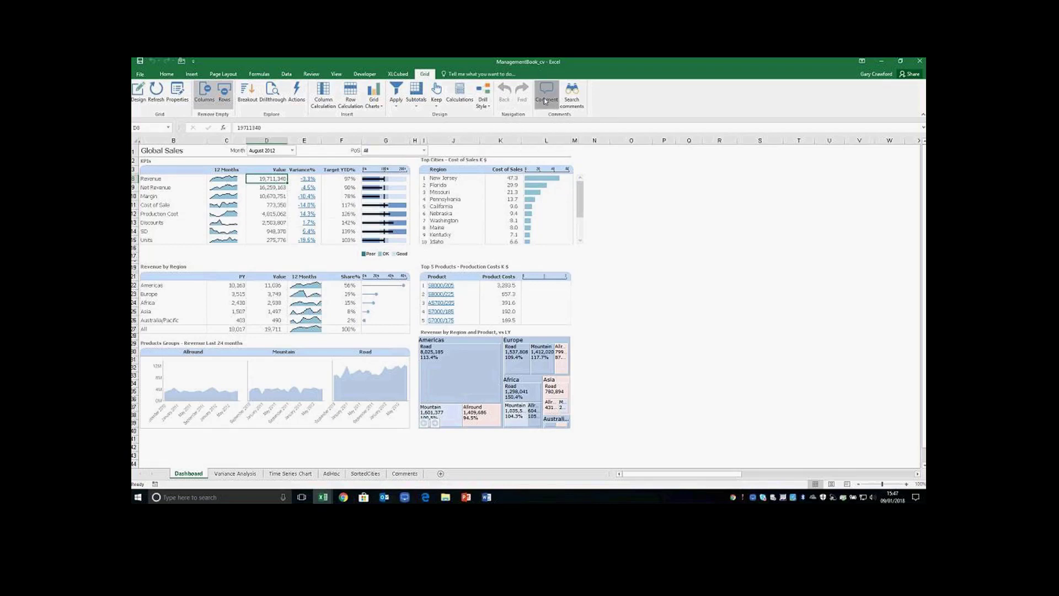
left_click(433, 128)
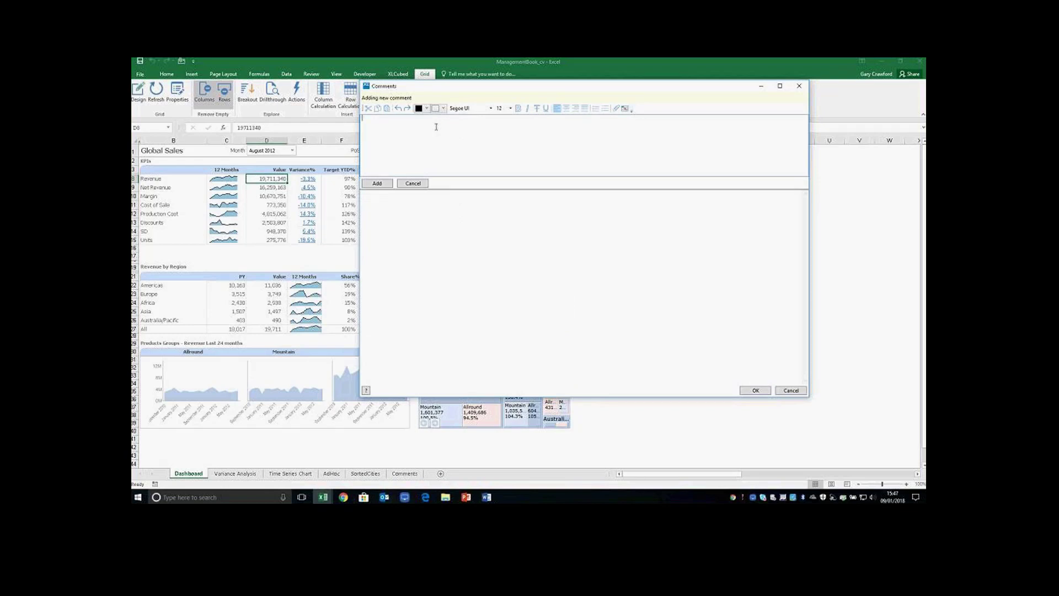
type("No Data from NW region")
left_click(381, 185)
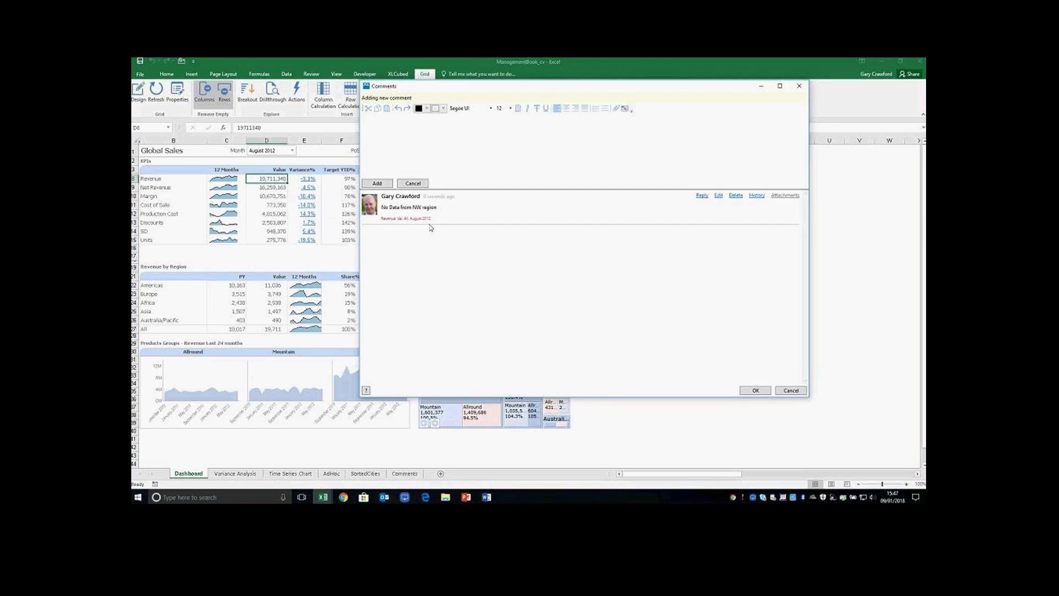
left_click(754, 390)
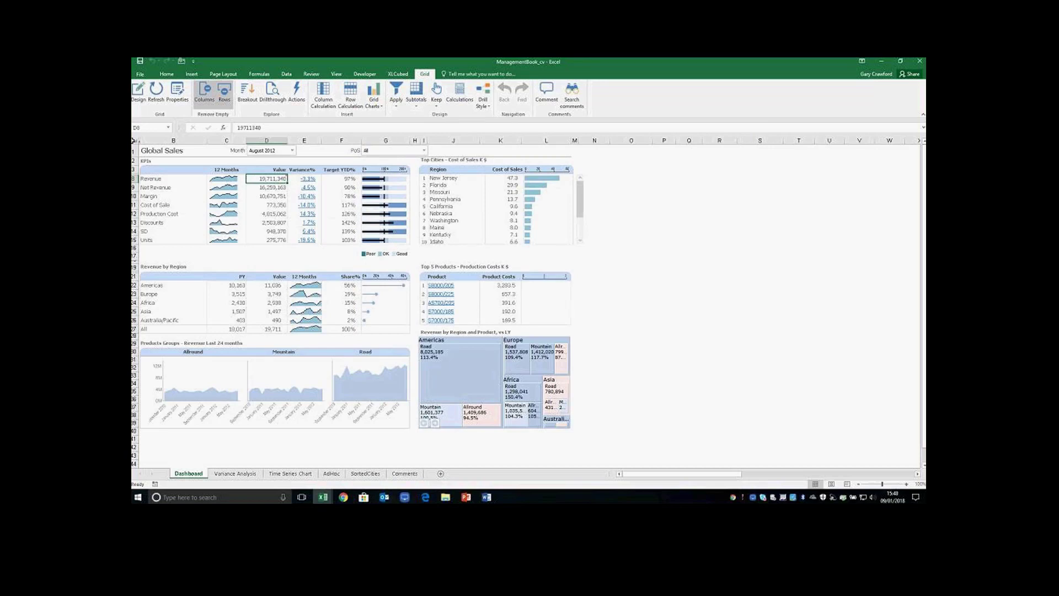
left_click(273, 188)
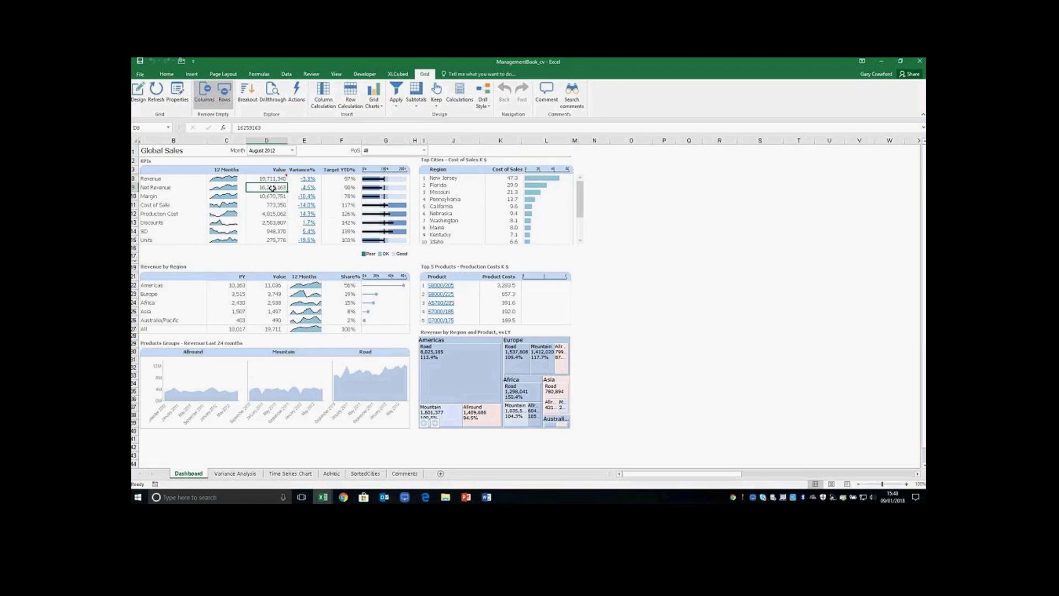
mouse_move(280, 176)
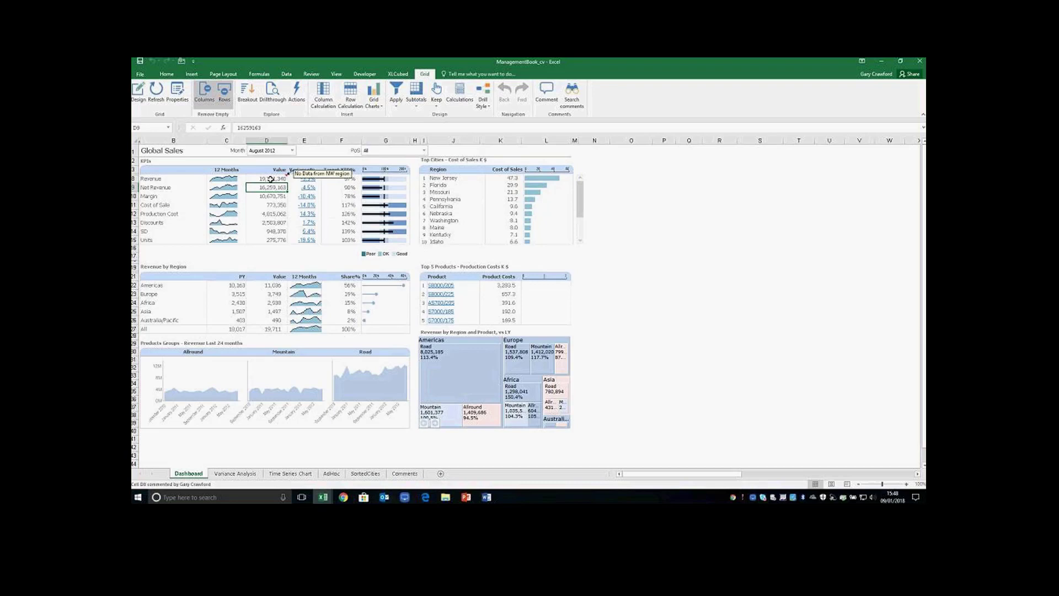
Edit the "No Data from NW region" comment on the Revenue value, making its text red with font size 14
left_click(270, 178)
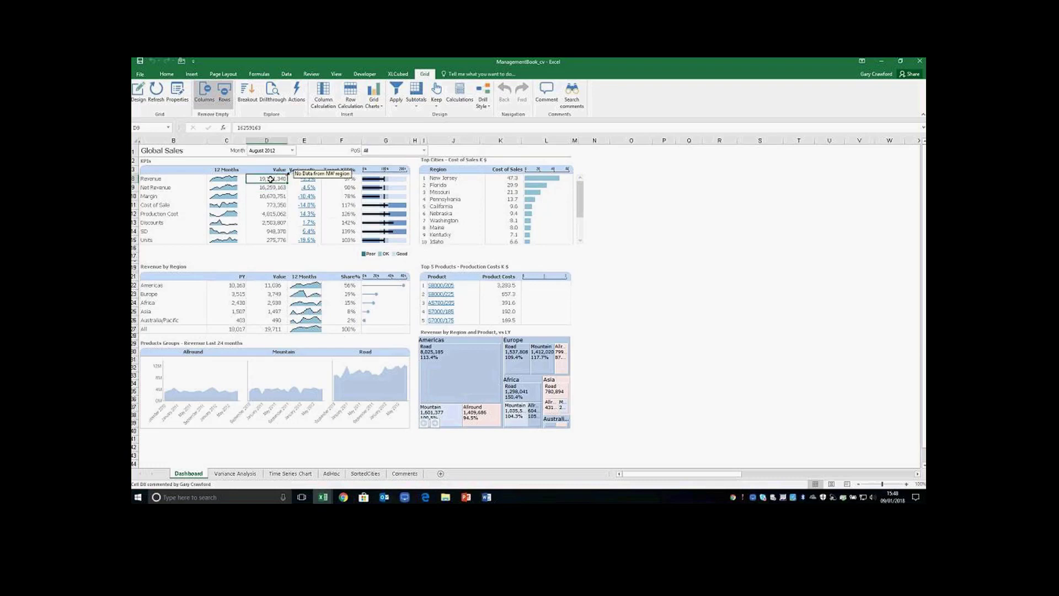
left_click(549, 90)
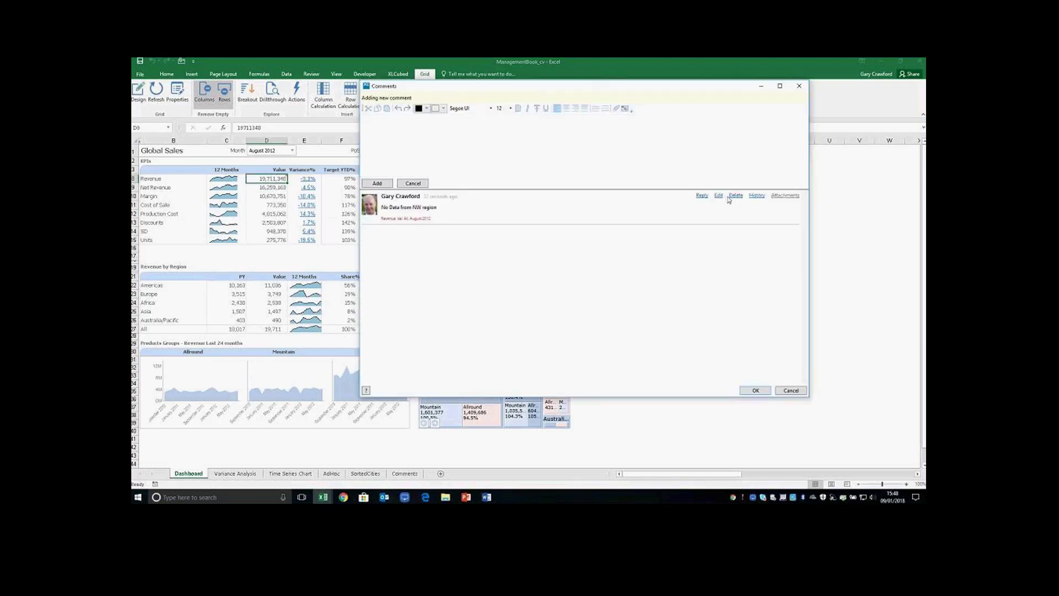
left_click(718, 200)
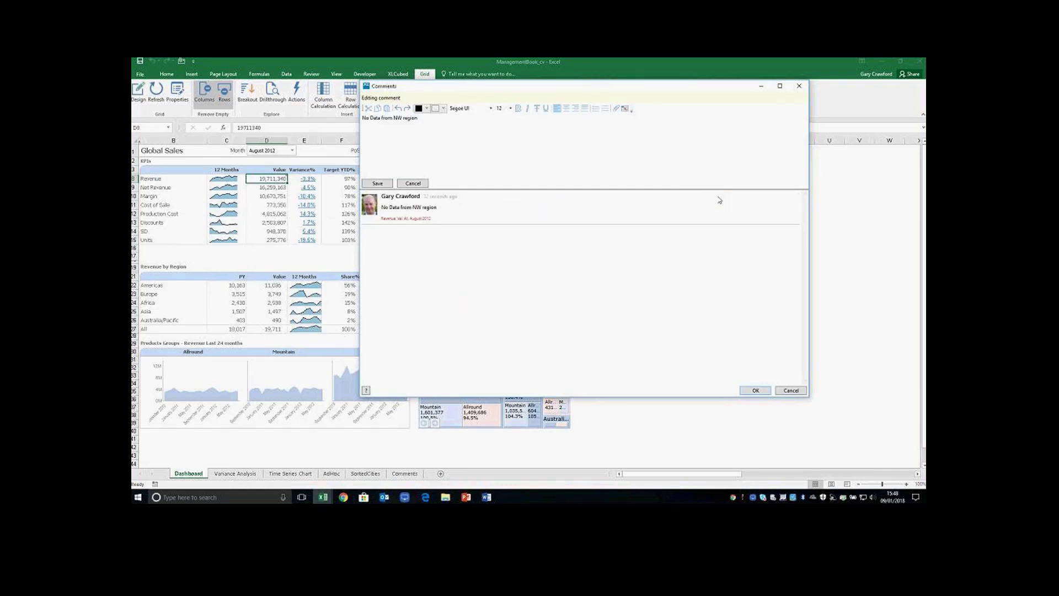
left_click_drag(427, 118, 360, 119)
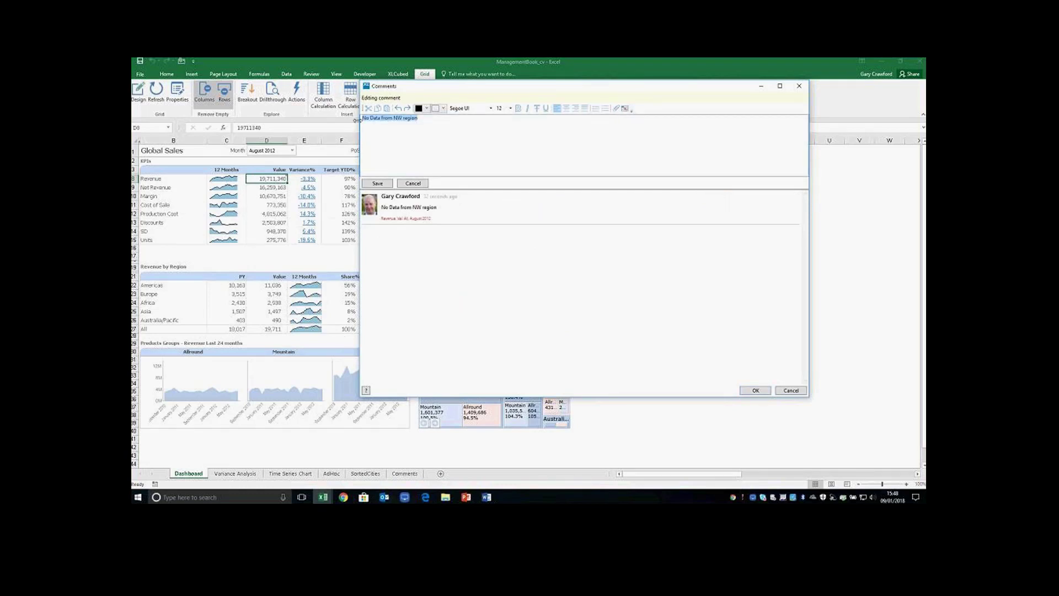
left_click(427, 108)
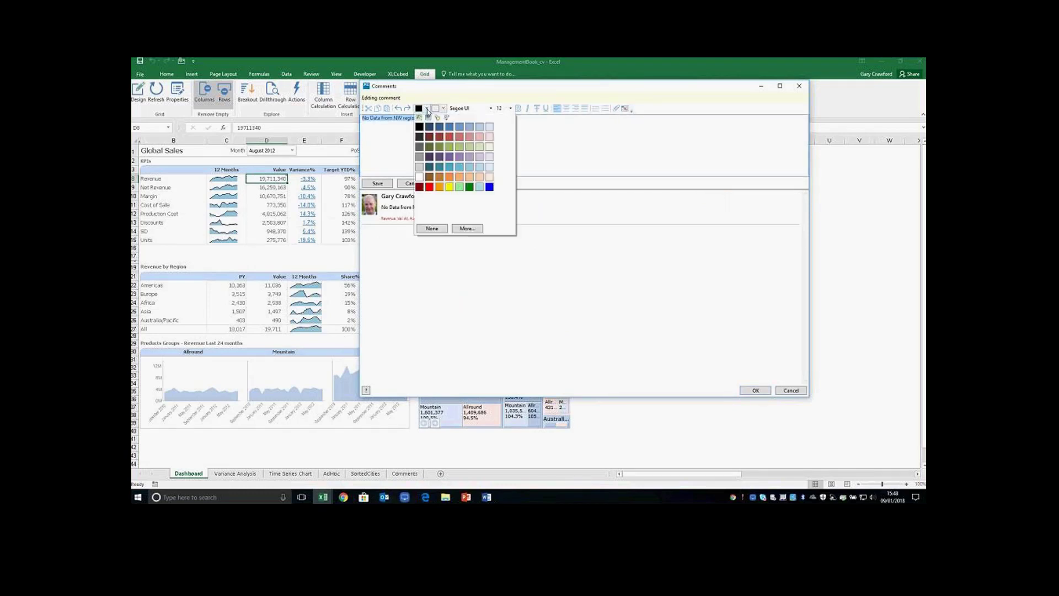
left_click(430, 187)
left_click(510, 108)
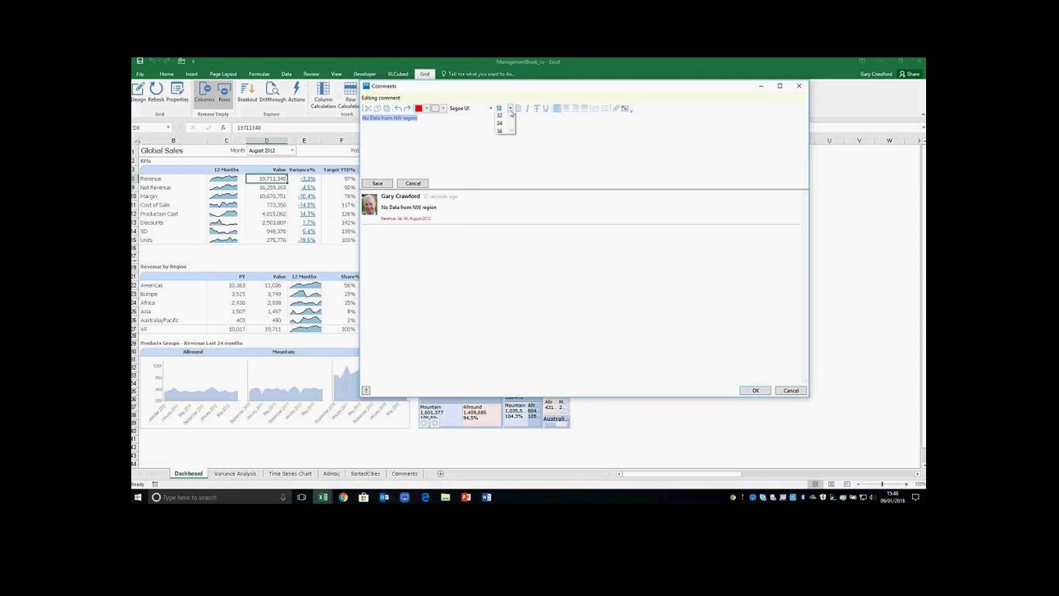
left_click(501, 149)
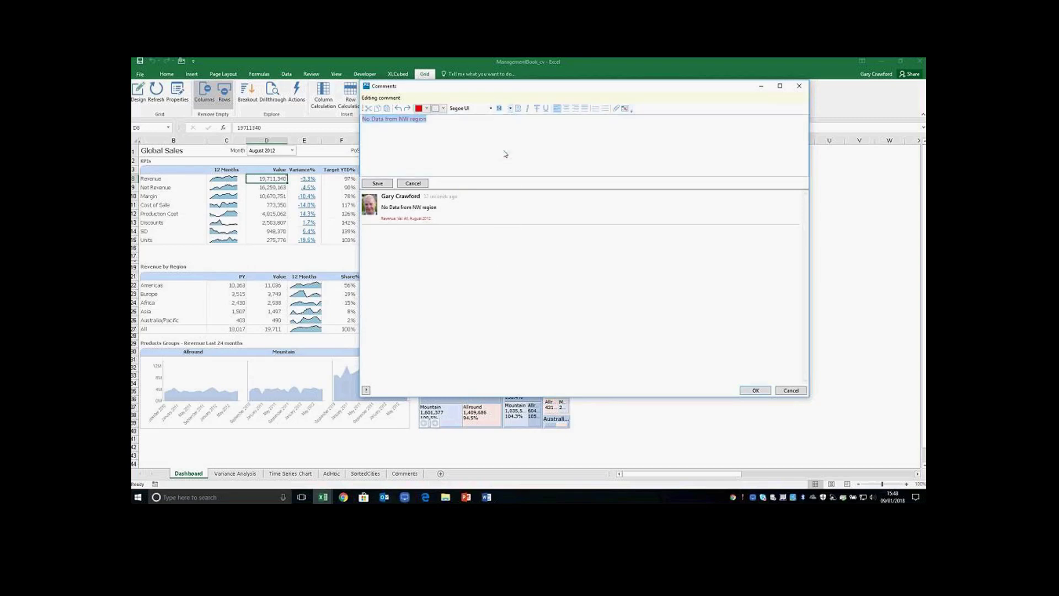
left_click(461, 123)
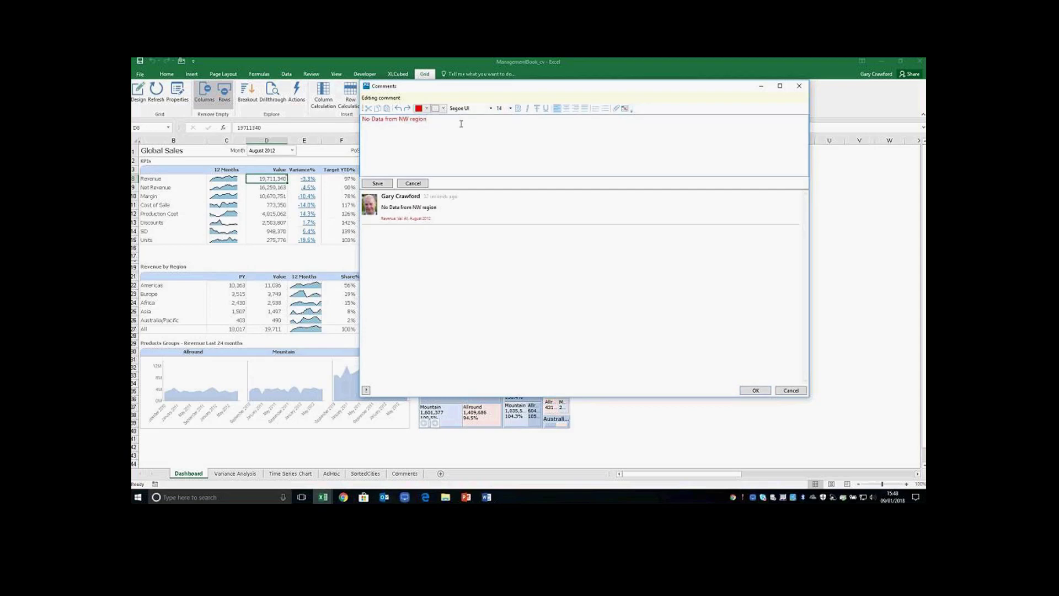
Make the whole "No Data from NW region" comment text bold and italic
key("ctrl+a")
left_click(517, 108)
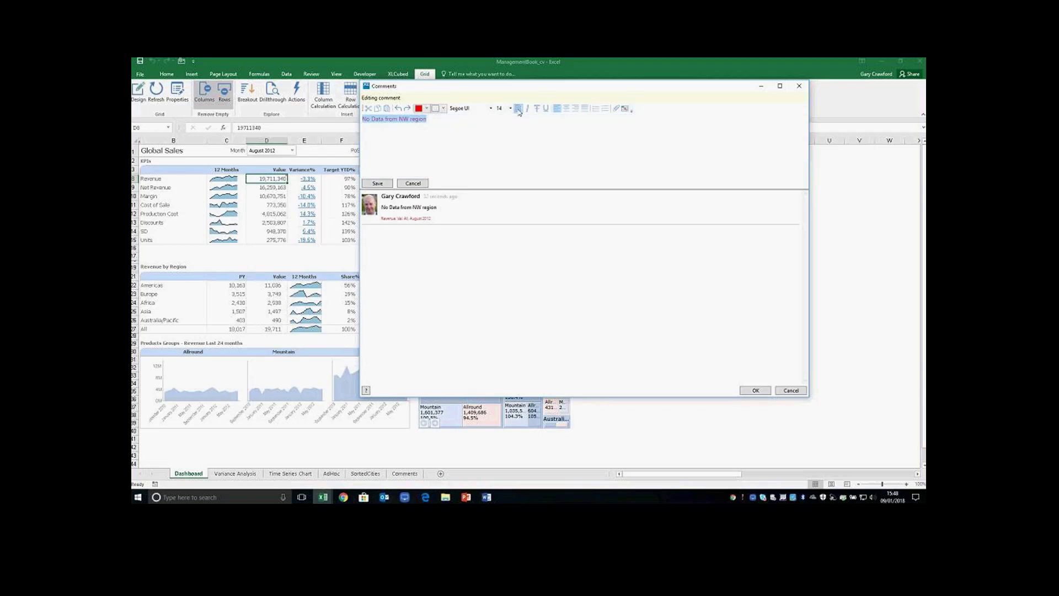
left_click(528, 109)
left_click(442, 122)
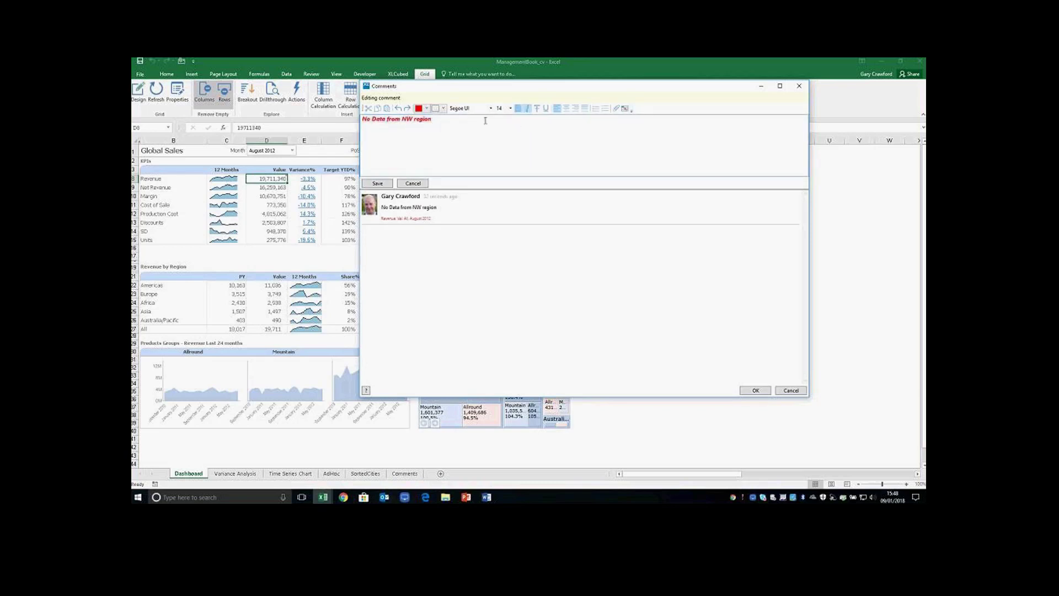
Add a bulleted list with P1, p2 and p3 below the comment text and save the edited comment
left_click(595, 108)
type("P1 ")
type("p2")
key("Return")
type("p3")
left_click(376, 185)
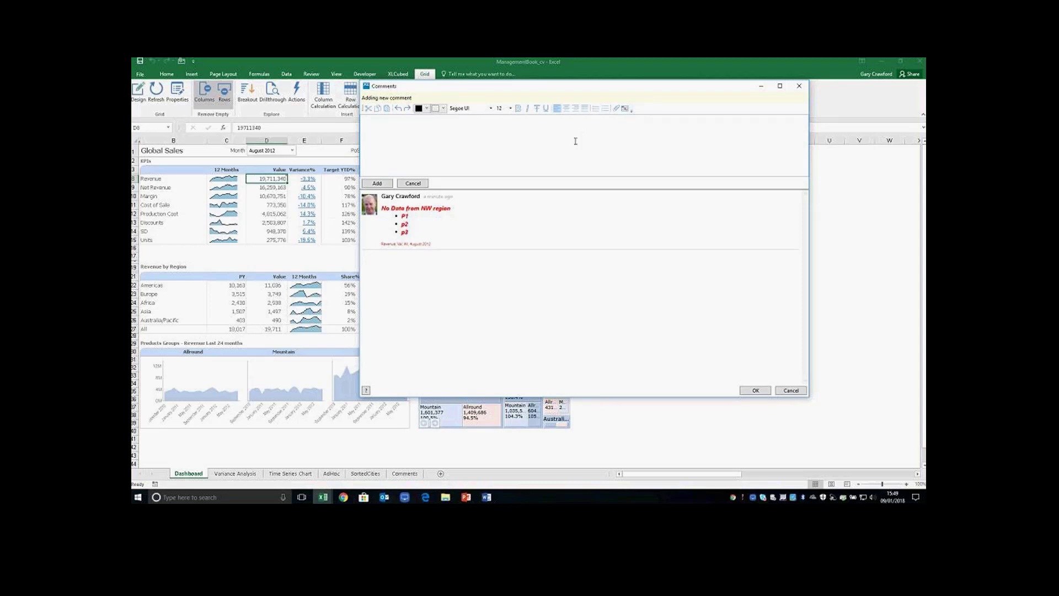
Add a Revenue comment containing a picture of range $B$3:$F$8 with the text "hgashgsahsgh" below it, and confirm the comments
left_click(625, 109)
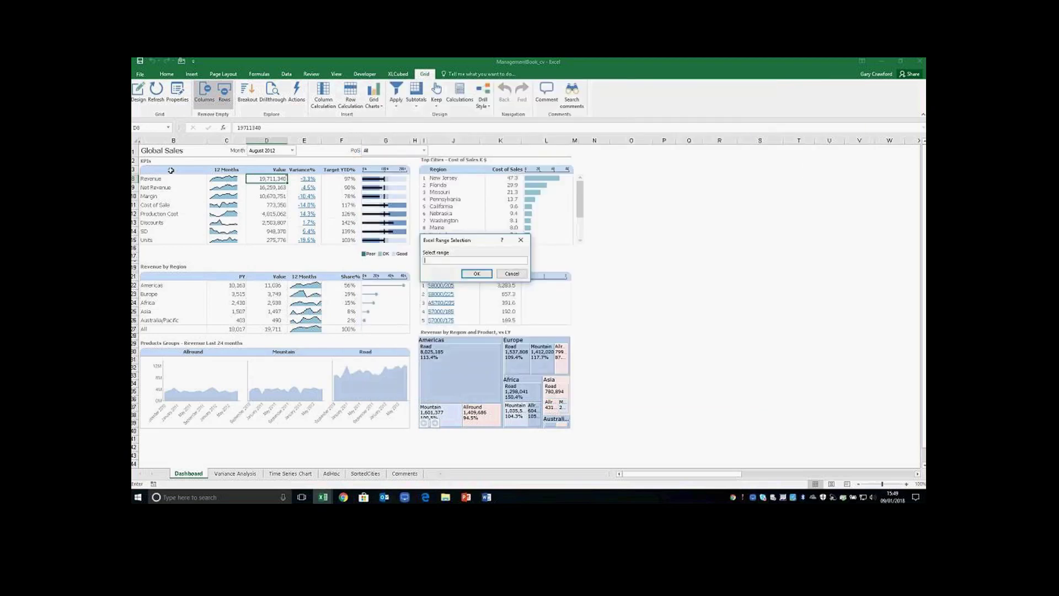
left_click_drag(171, 171, 351, 180)
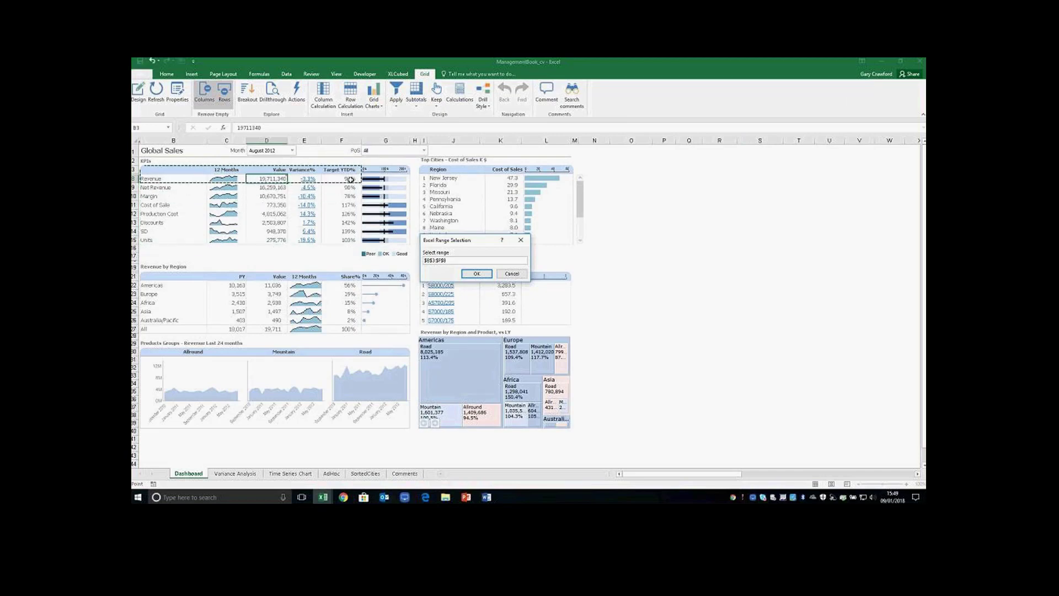
left_click(464, 273)
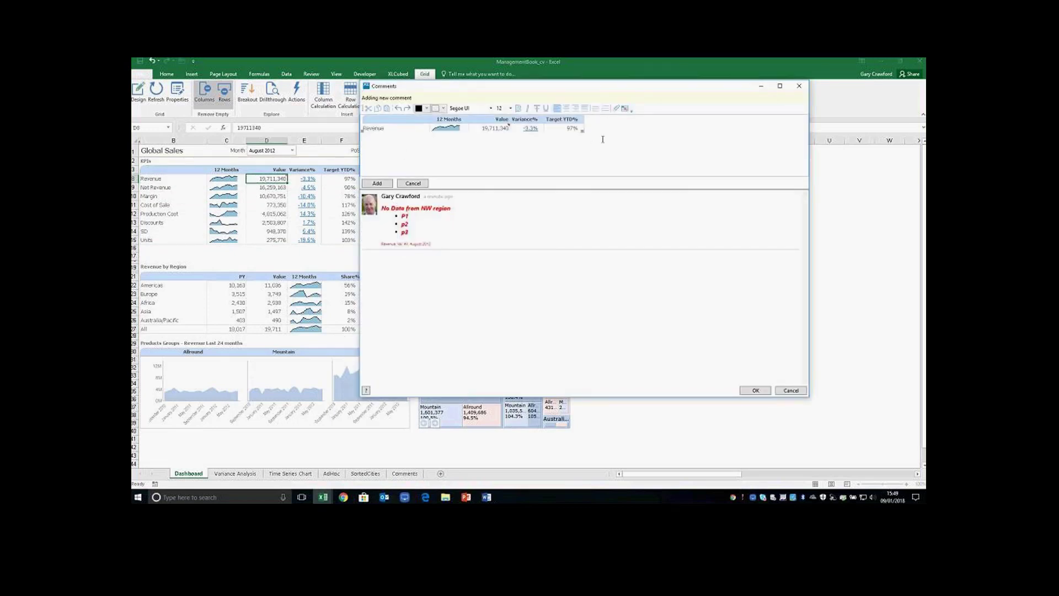
key("Return")
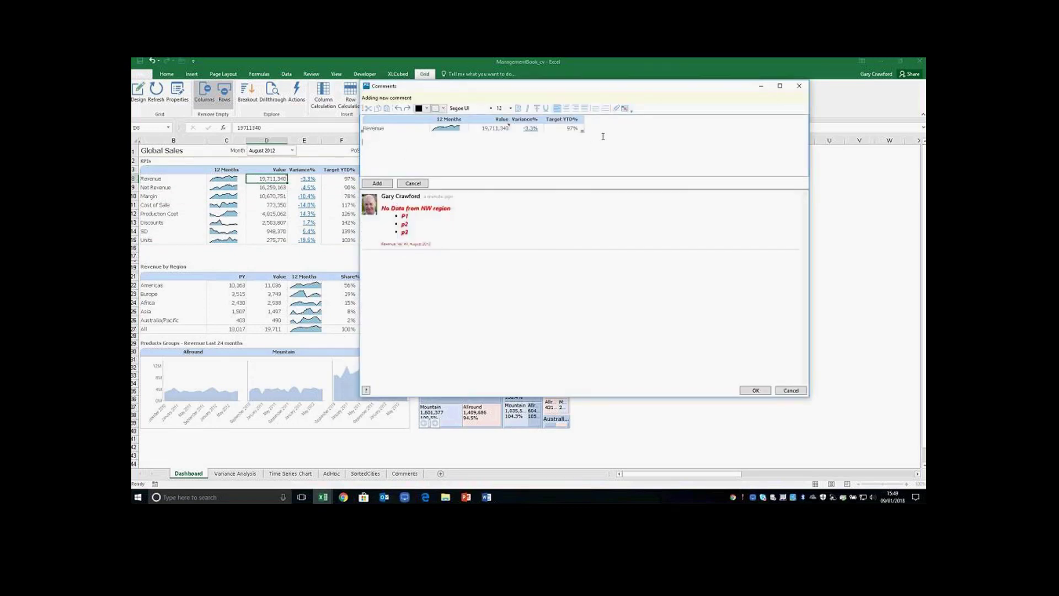
type("hgashgsahsgh")
left_click(385, 183)
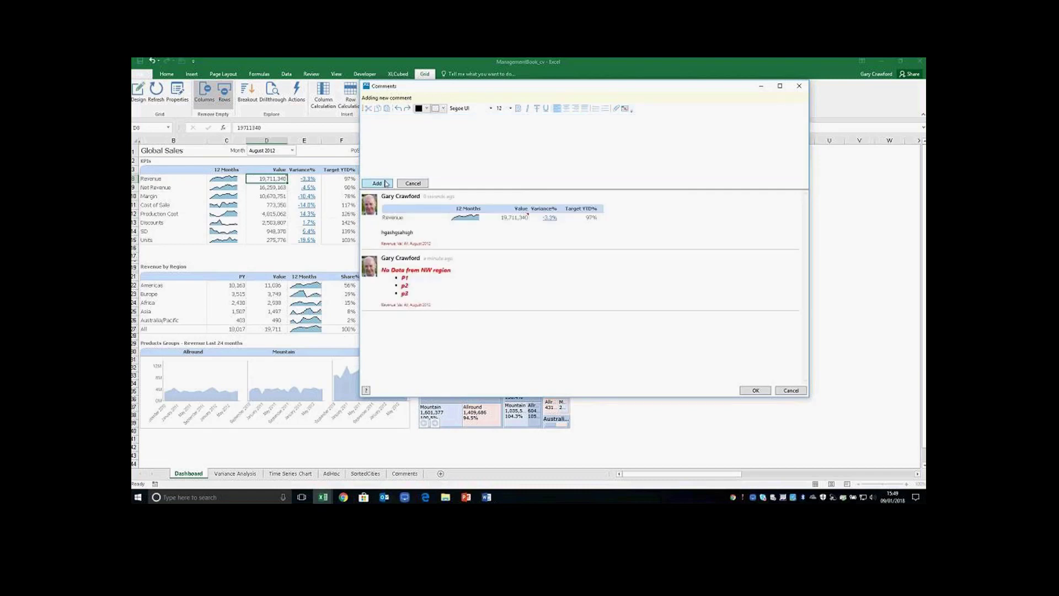
mouse_move(374, 269)
left_click(751, 391)
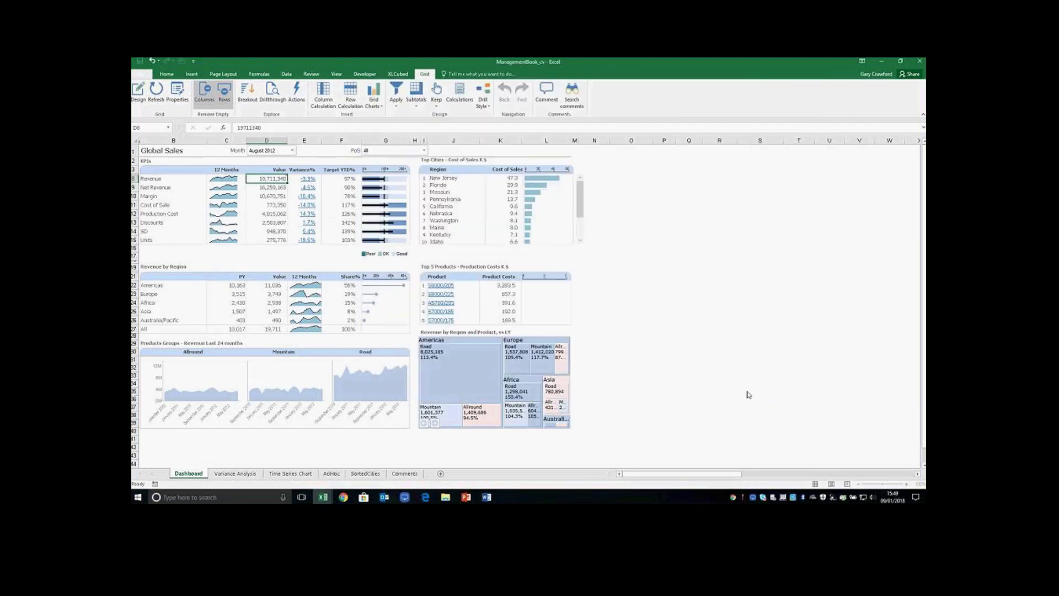
Reopen the comments on the Revenue value and add a new comment with the _Park Group Case Study PDF attached
right_click(274, 178)
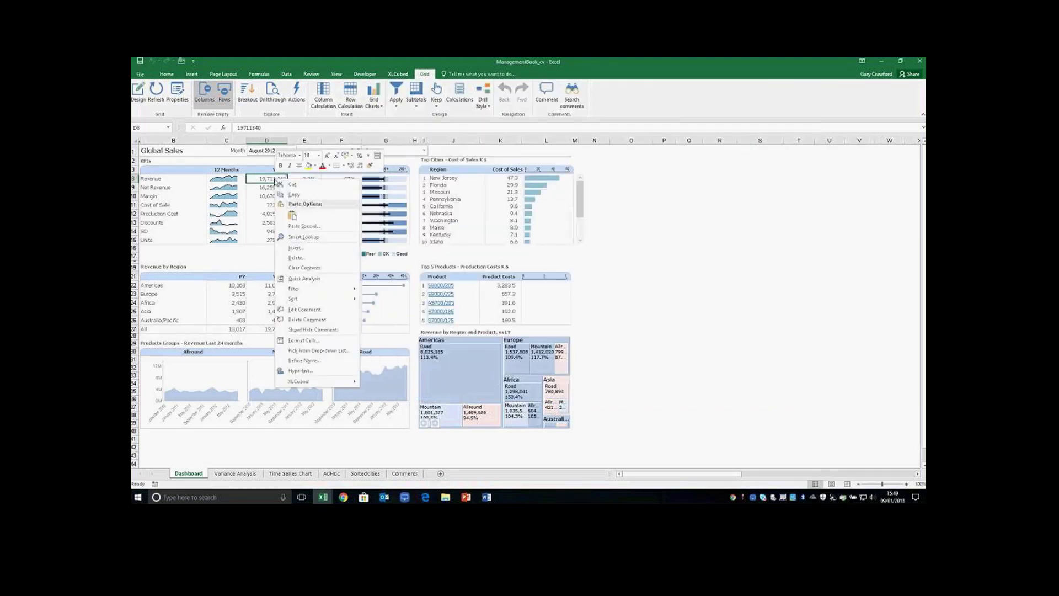
mouse_move(357, 382)
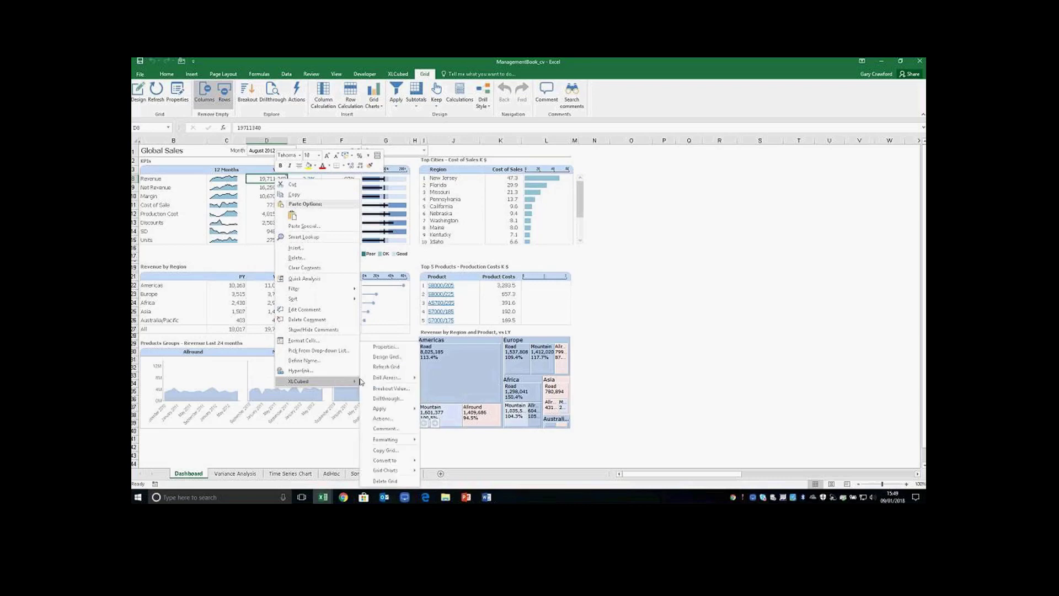
left_click(385, 428)
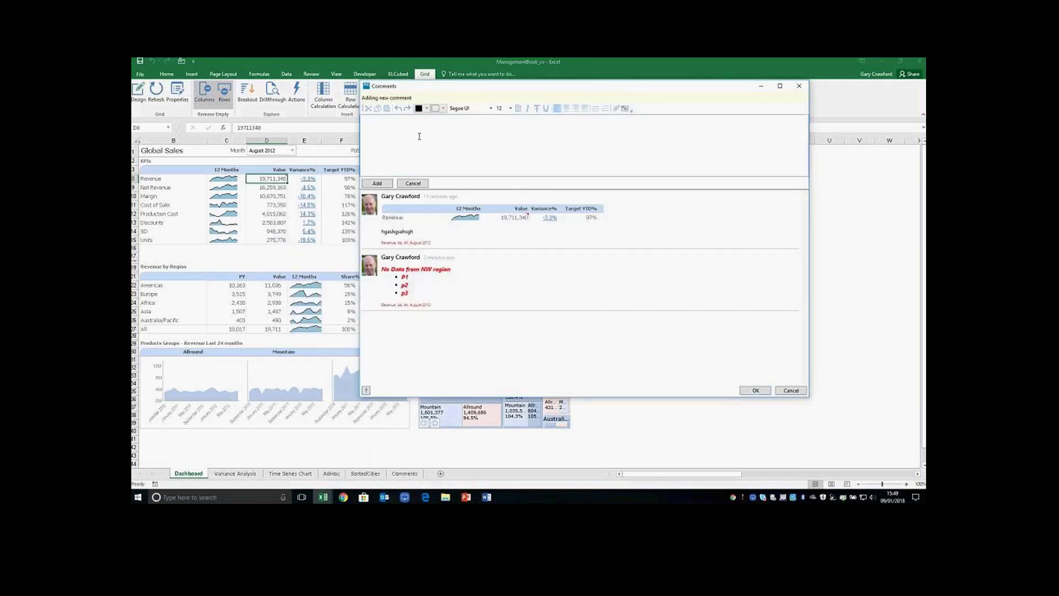
left_click(618, 110)
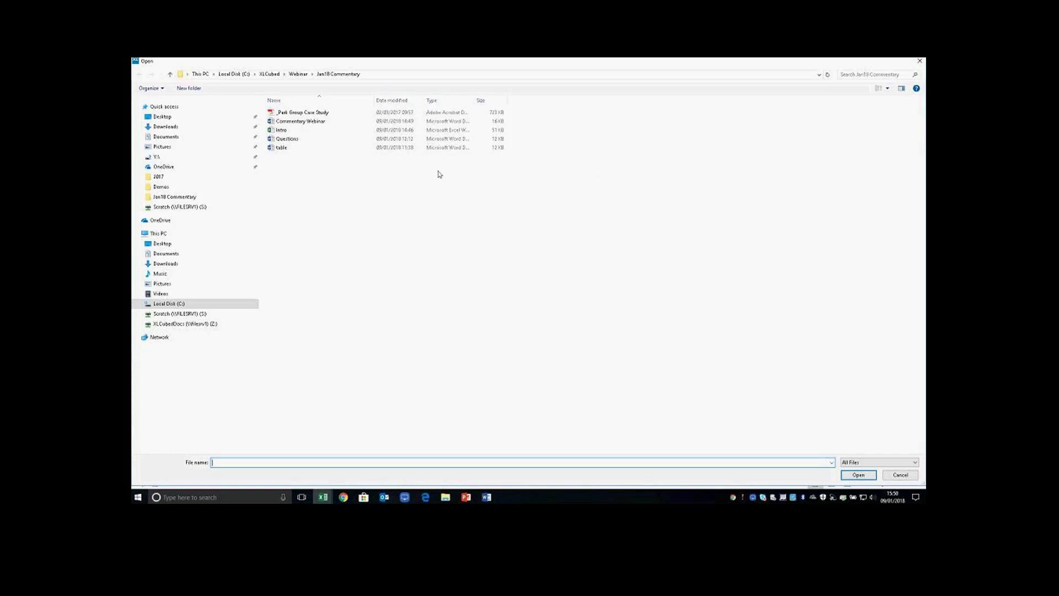
left_click(334, 113)
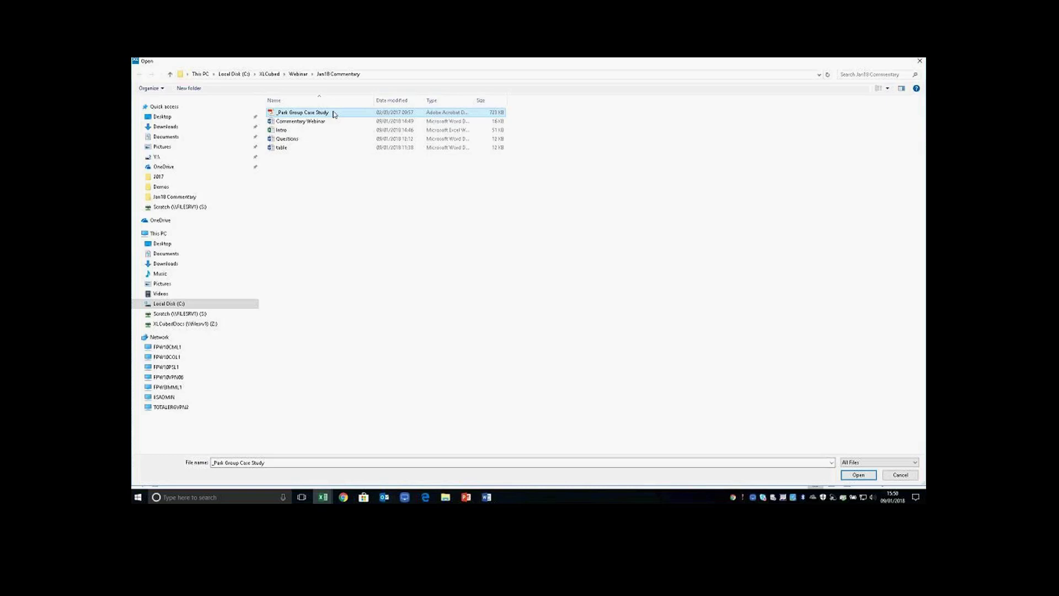
left_click(858, 475)
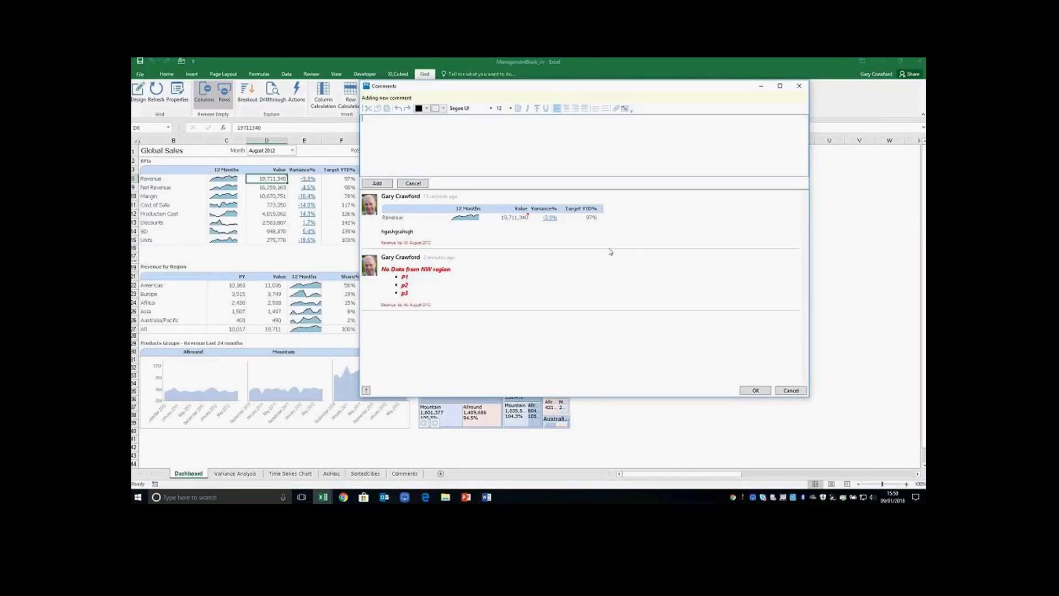
left_click(379, 184)
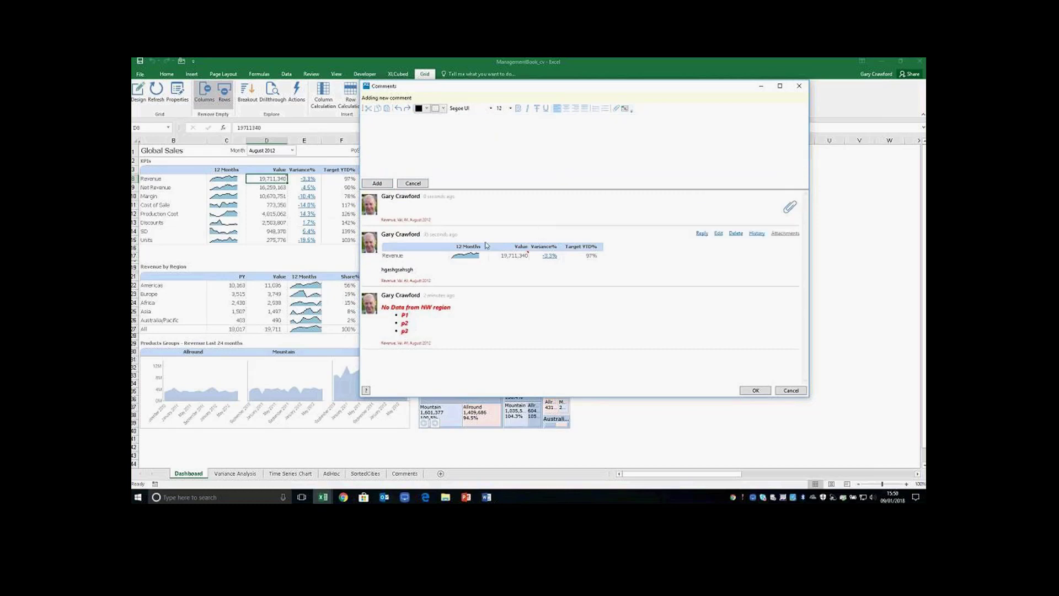
Open the PDF attached to the newest Revenue comment, skim its pages, and close both the document and the comments window
left_click(790, 208)
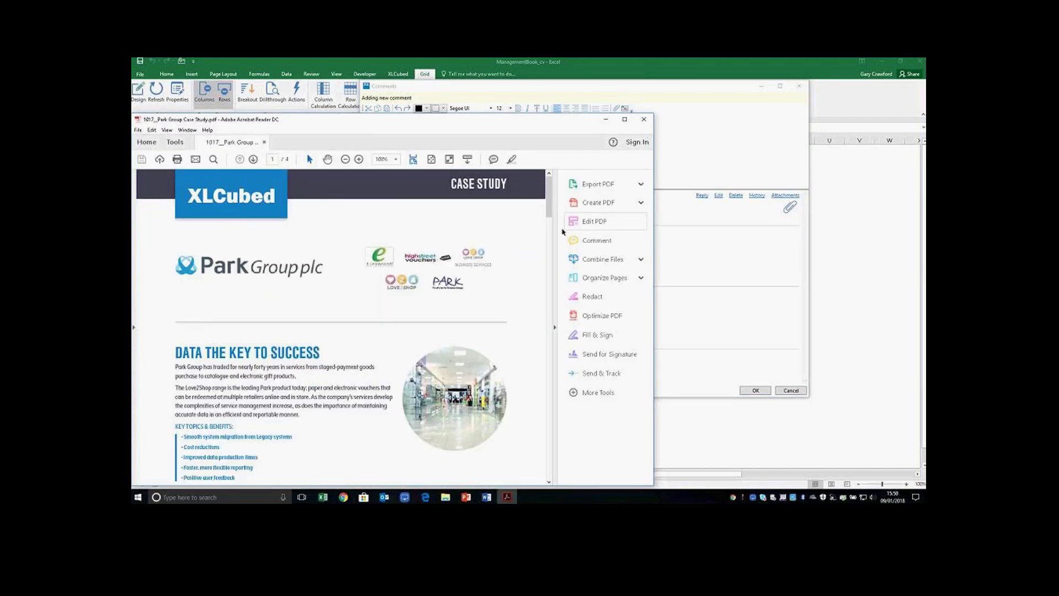
scroll(547, 301, "down", 10)
scroll(546, 300, "down", 15)
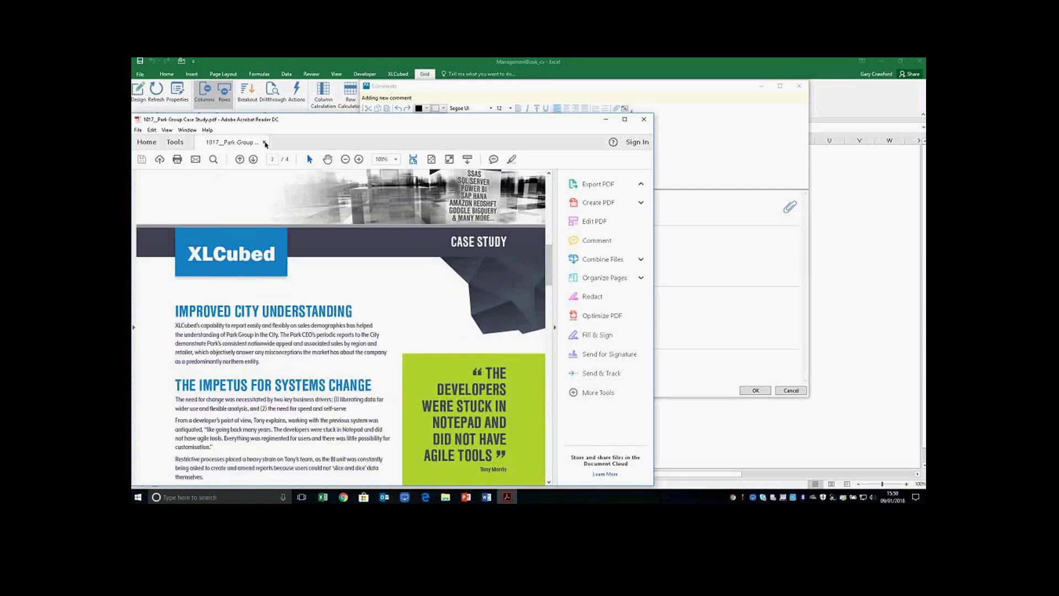
left_click(264, 143)
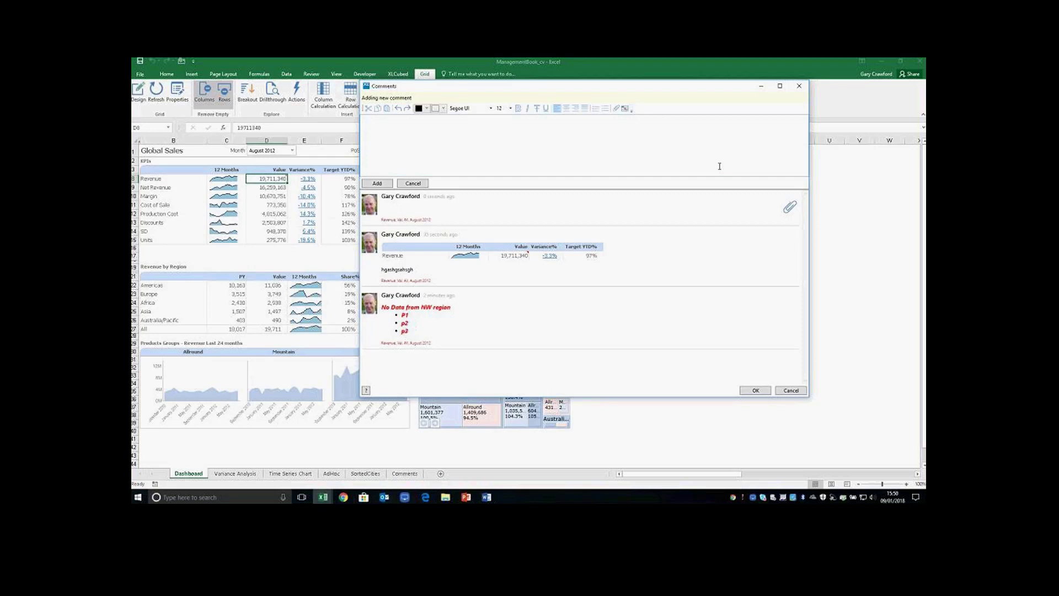
left_click(798, 390)
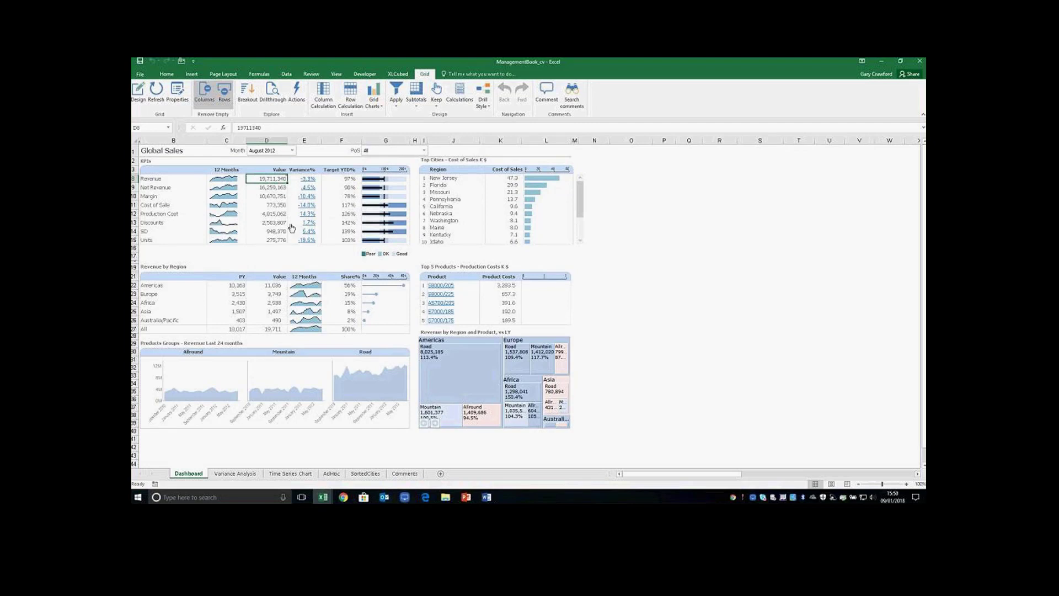
Highlight the Margin value, its row label and the Value column header to show which members identify the cell
left_click(273, 197)
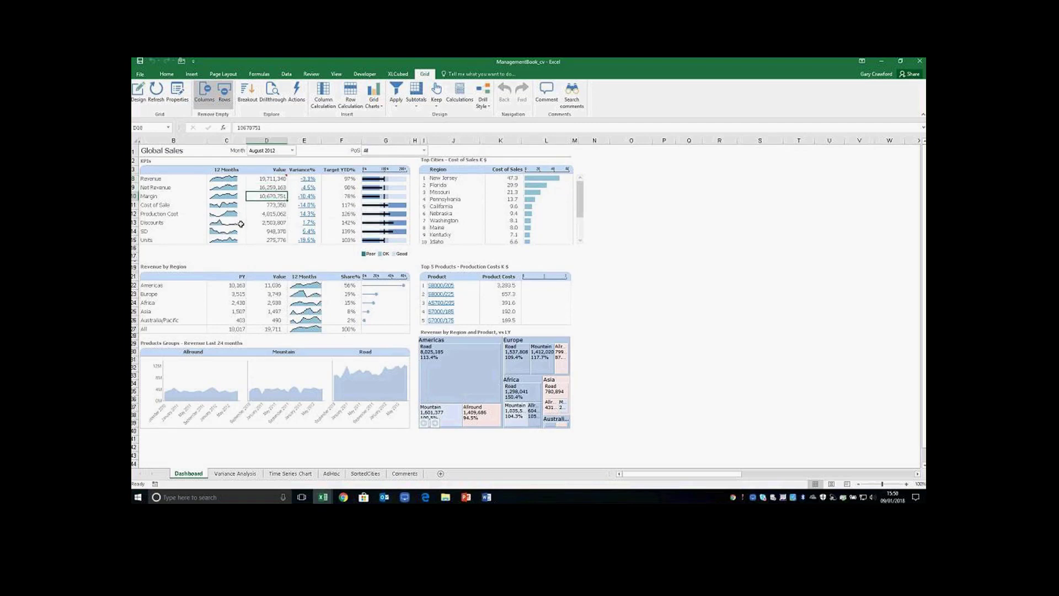
left_click(168, 197)
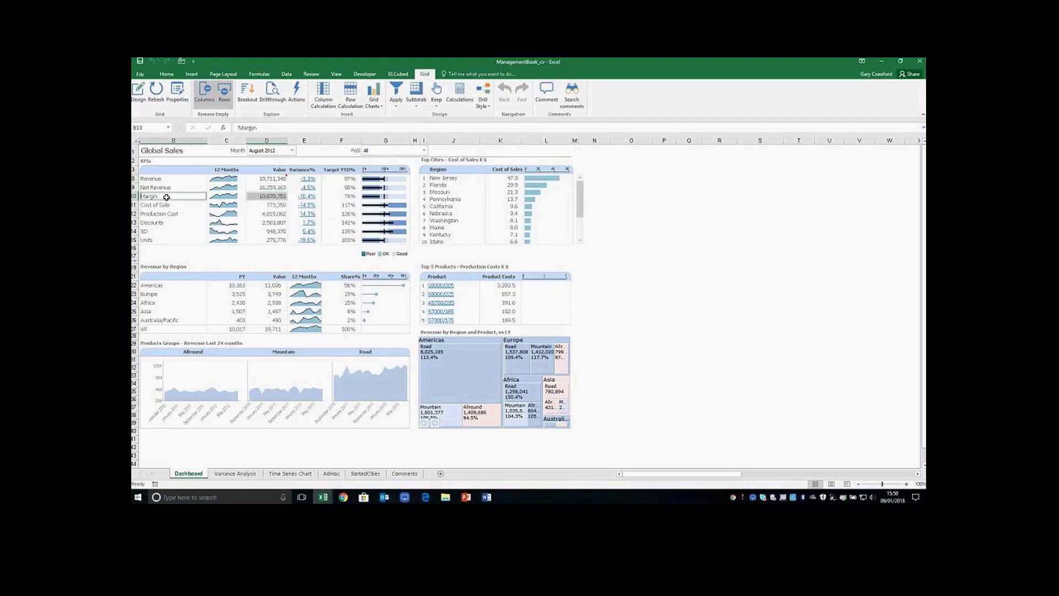
left_click(270, 170, "ctrl")
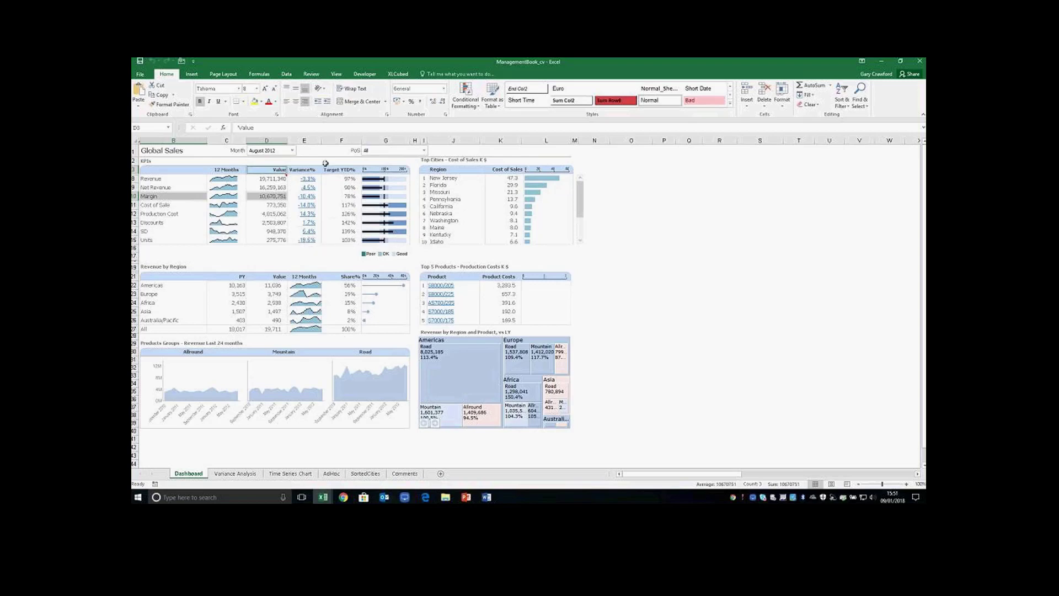
Set the dashboard month to December 2012 and examine the arguments of the XL3CubeComment formula below the KPI table
left_click(292, 151)
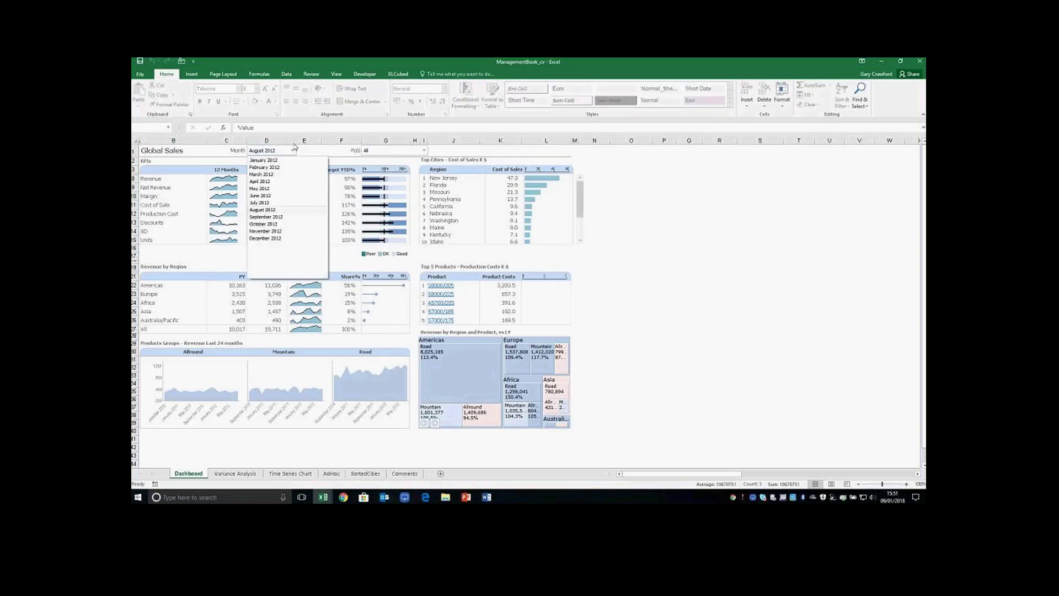
left_click(281, 240)
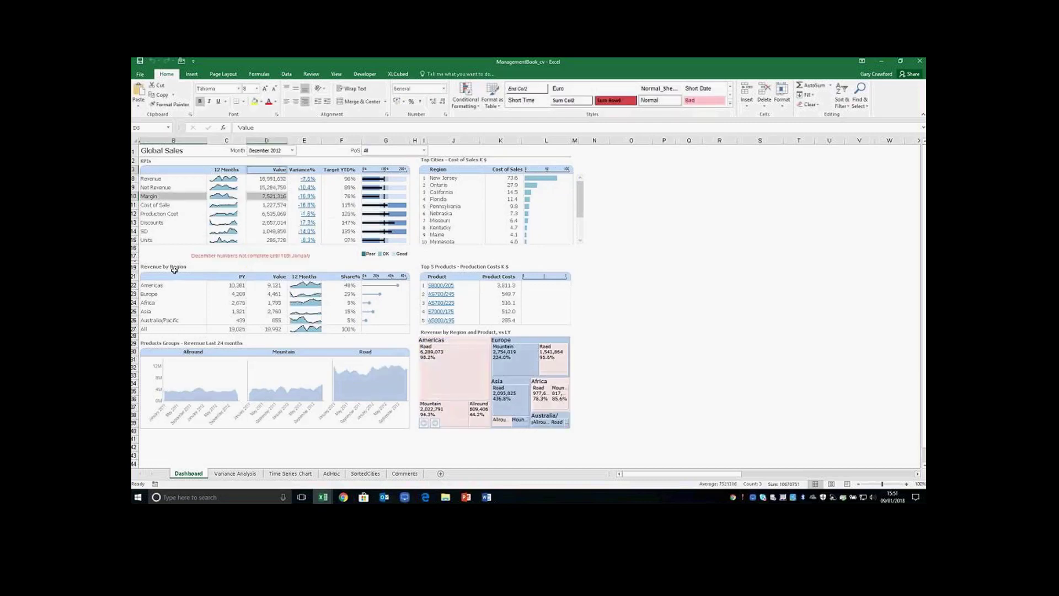
left_click(219, 257)
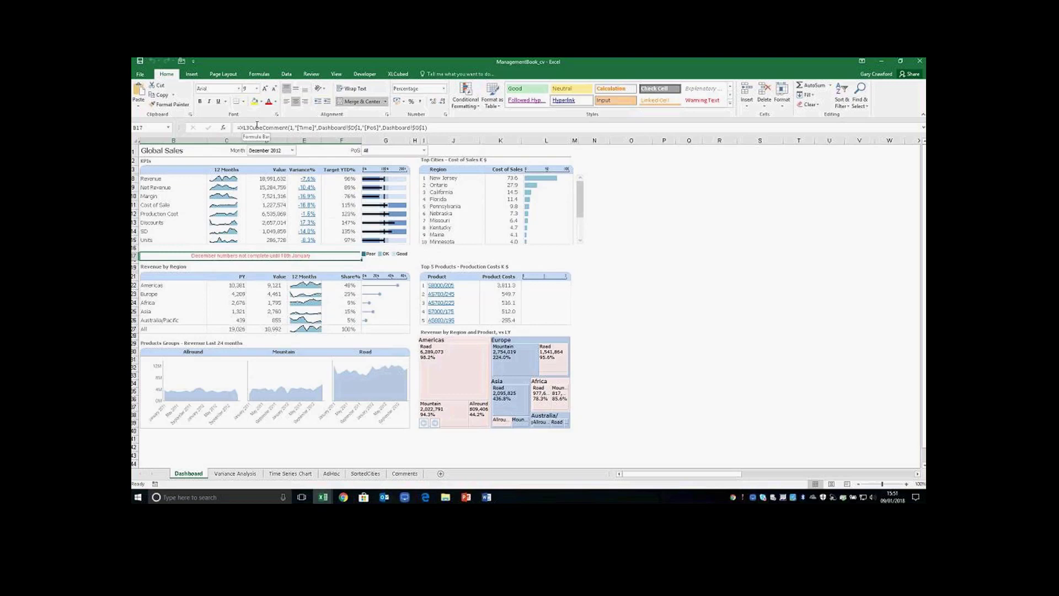
left_click_drag(289, 128, 424, 126)
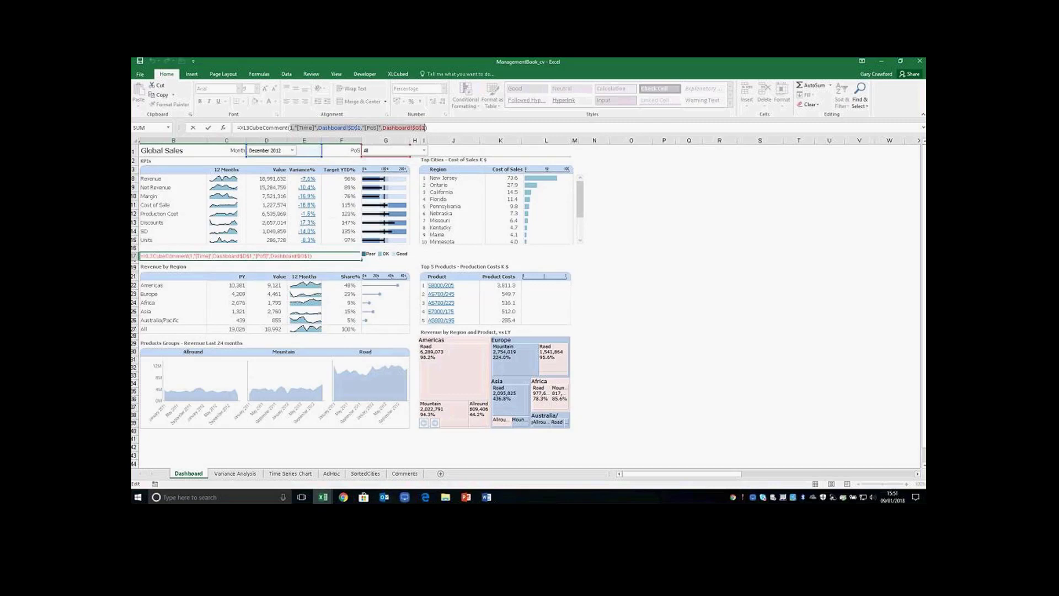
Check the connection ID in the workbook's connection list and examine the Time arguments of the XL3CubeComment formula
key("ctrl+Return")
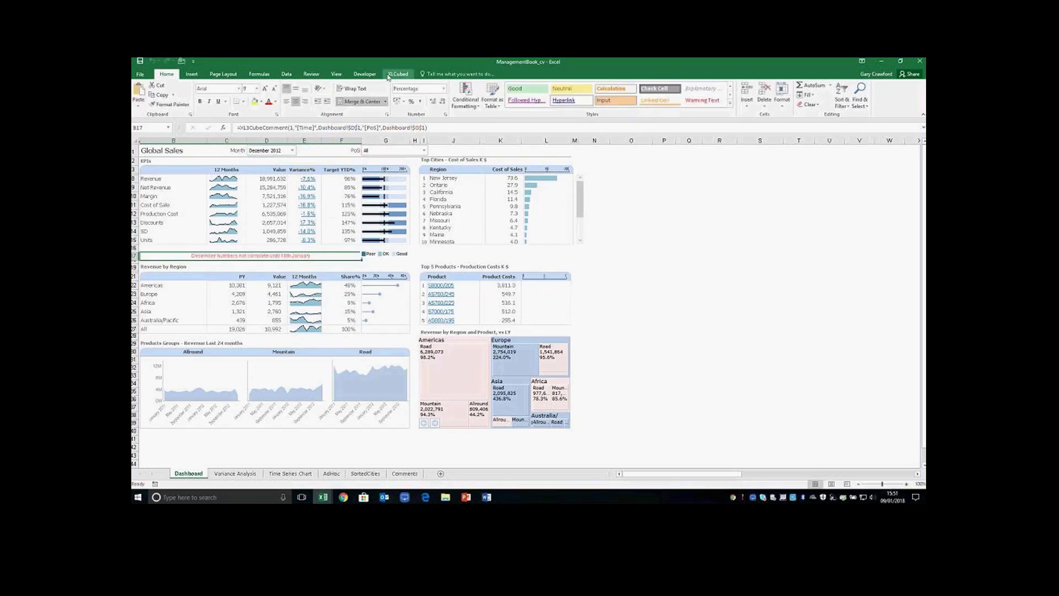
left_click(397, 74)
left_click(389, 94)
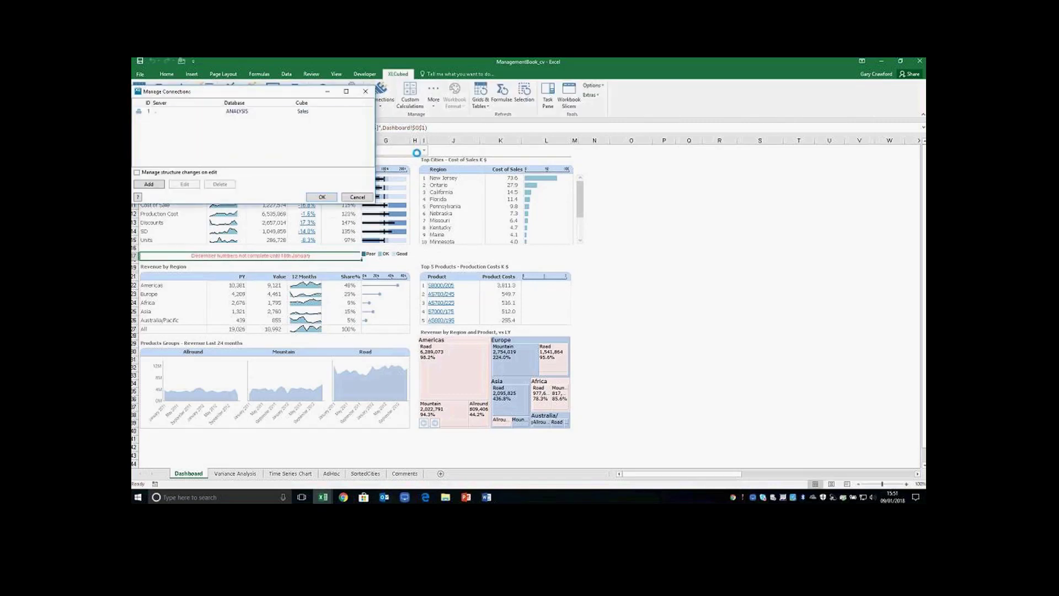
left_click(353, 197)
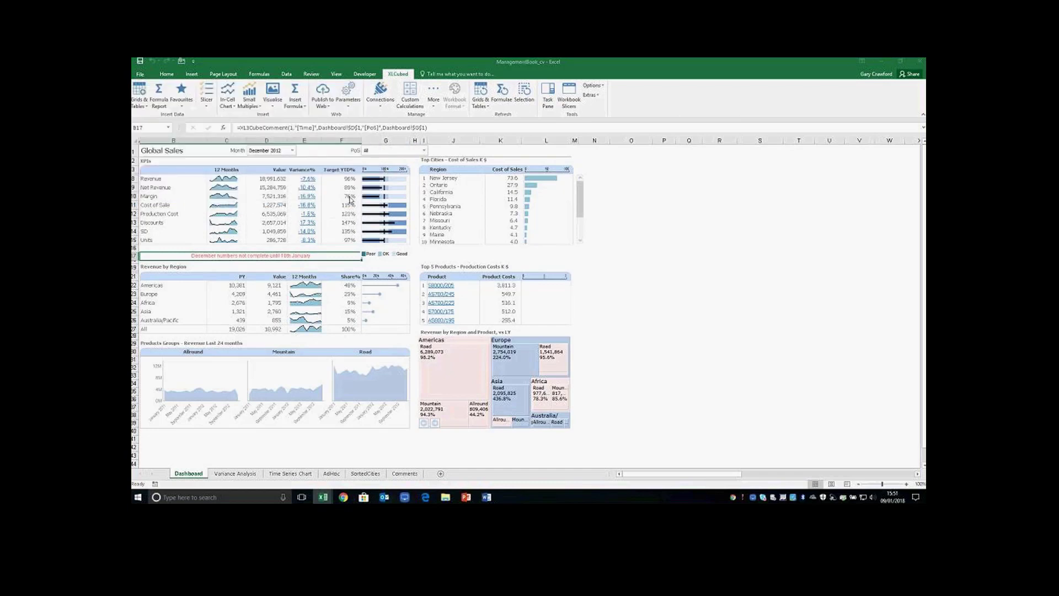
left_click(294, 126)
left_click_drag(295, 127, 361, 128)
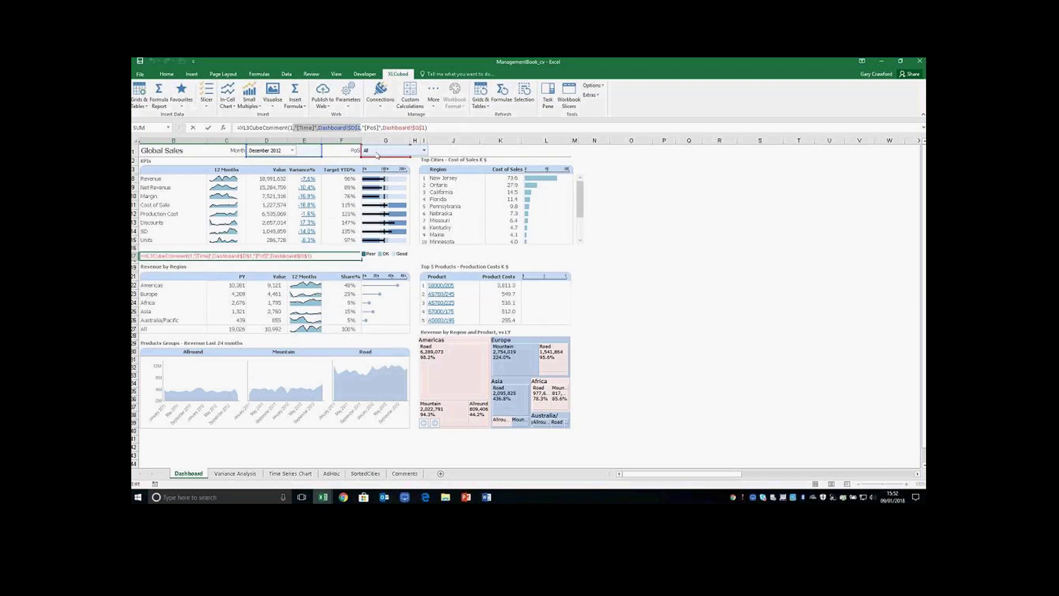
key("Escape")
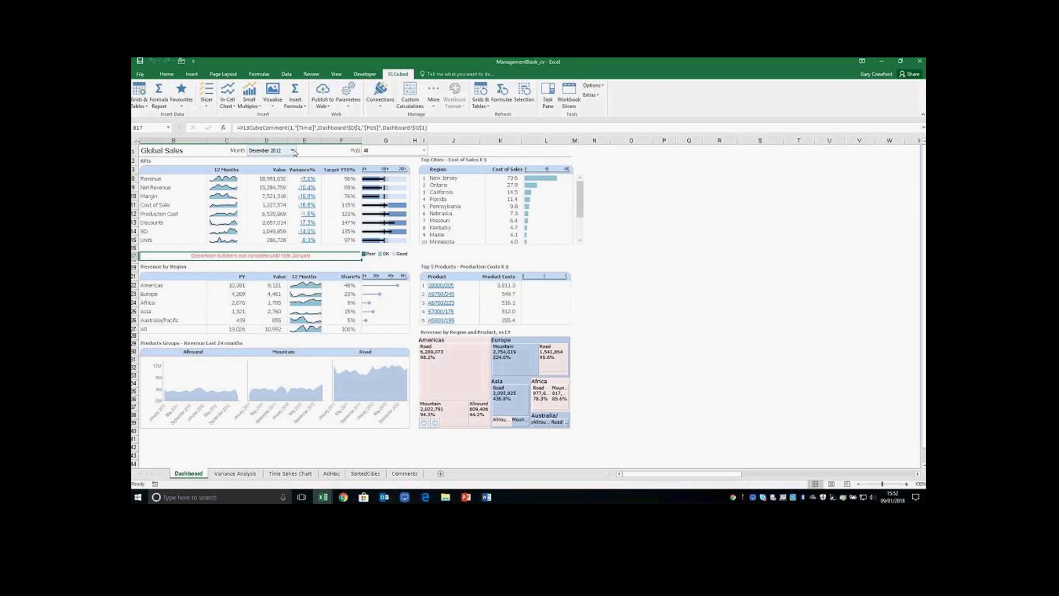
Edit the comment behind the formula below the KPI table to read "December numbers not complete until 14th January", save it and close the comments
right_click(246, 255)
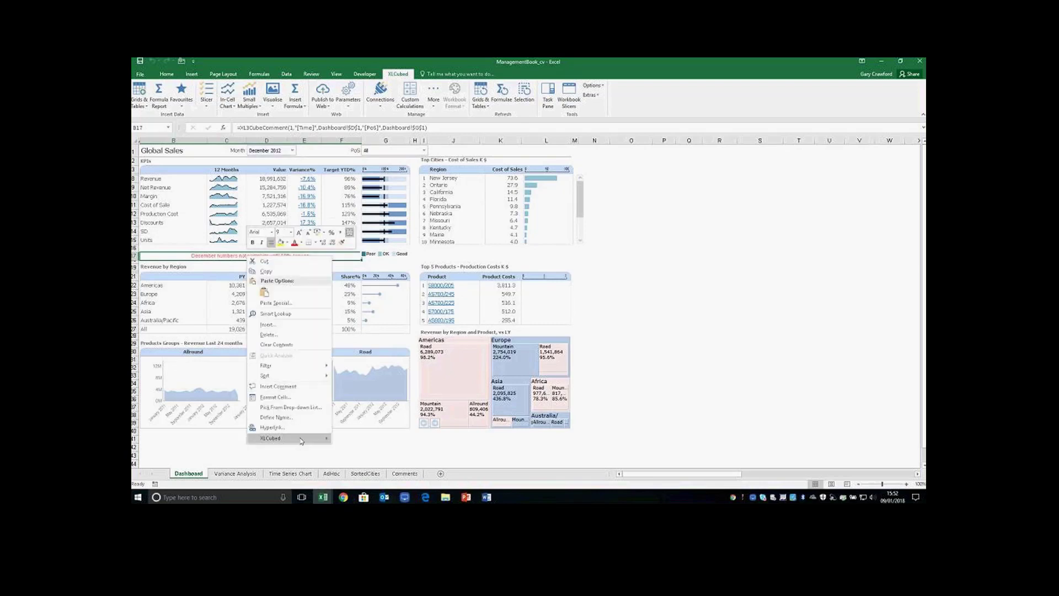
mouse_move(304, 438)
left_click(353, 439)
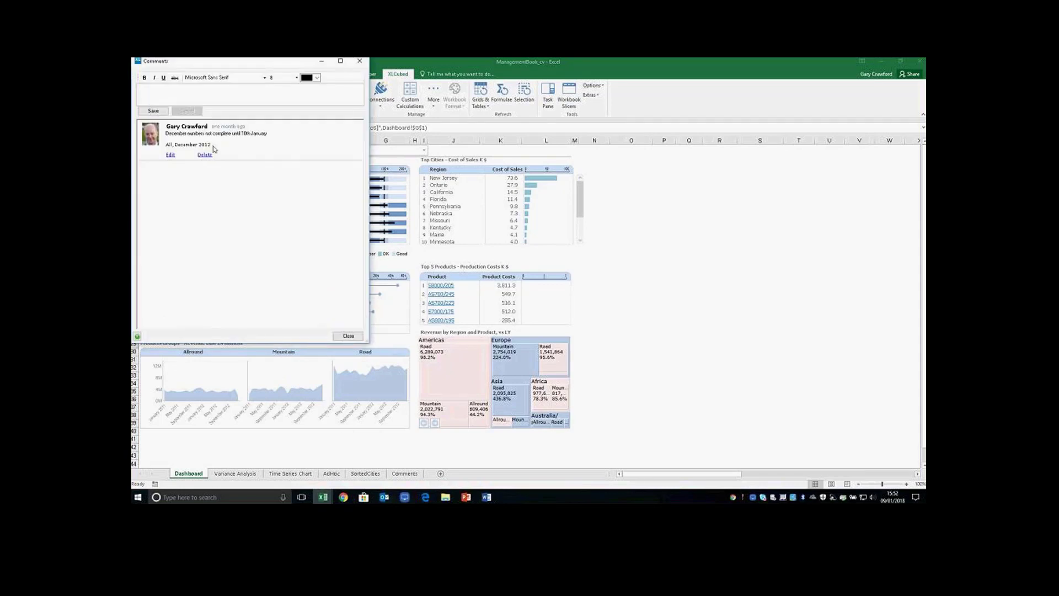
left_click(177, 88)
left_click(171, 156)
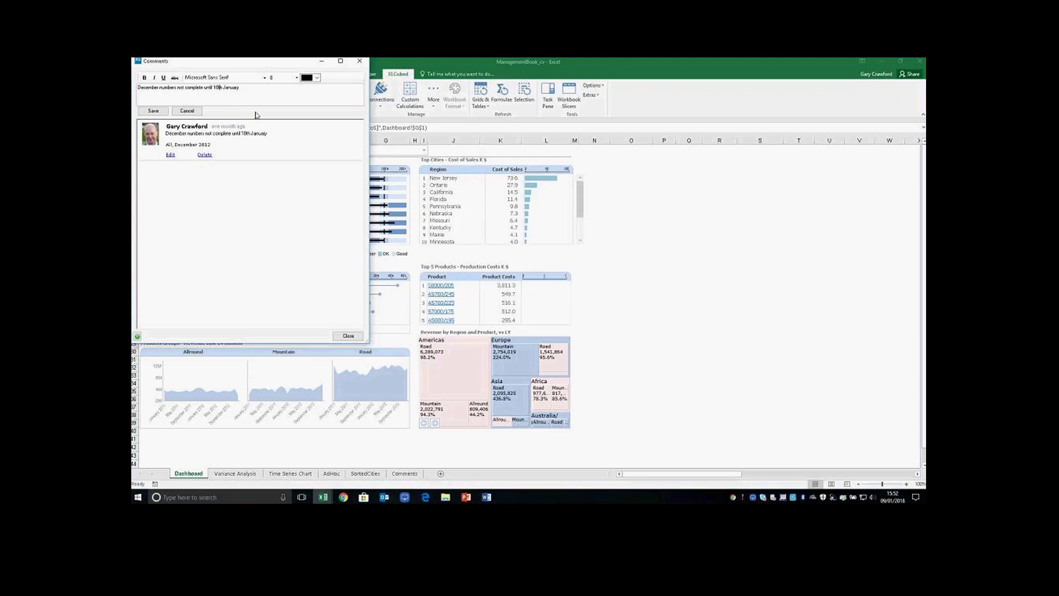
key("BackSpace")
type("4")
left_click(157, 112)
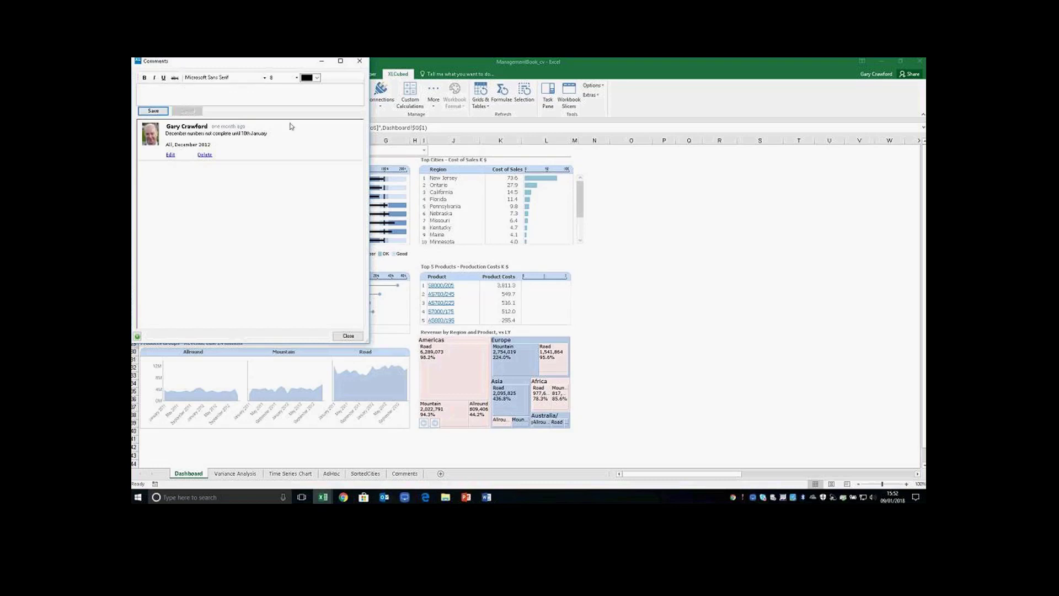
left_click(348, 336)
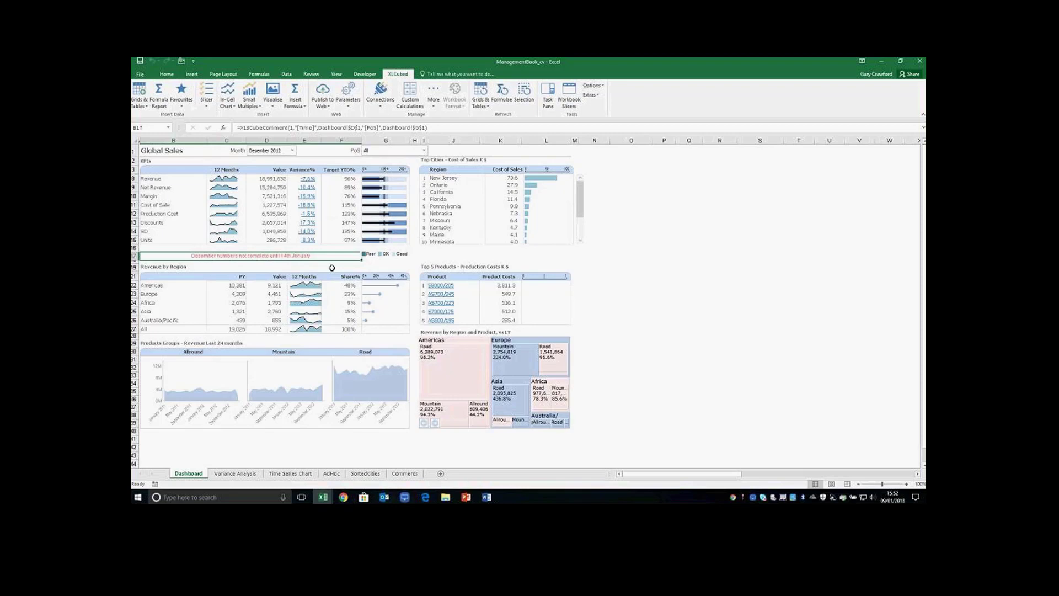
Set the dashboard month to November 2012 and view the XLCubed comment option available on the formula cell
left_click(293, 151)
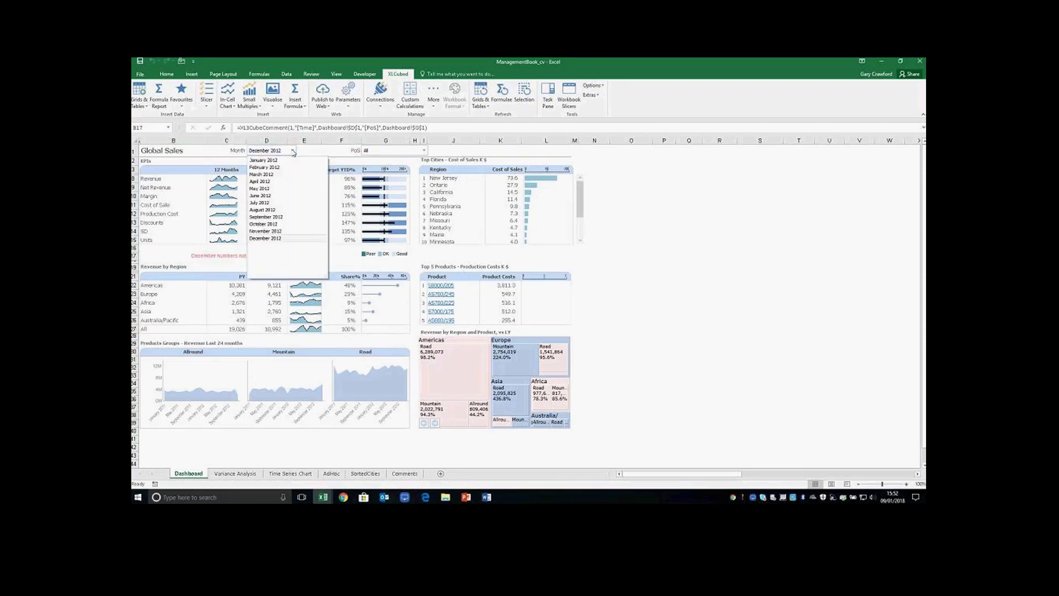
left_click(266, 229)
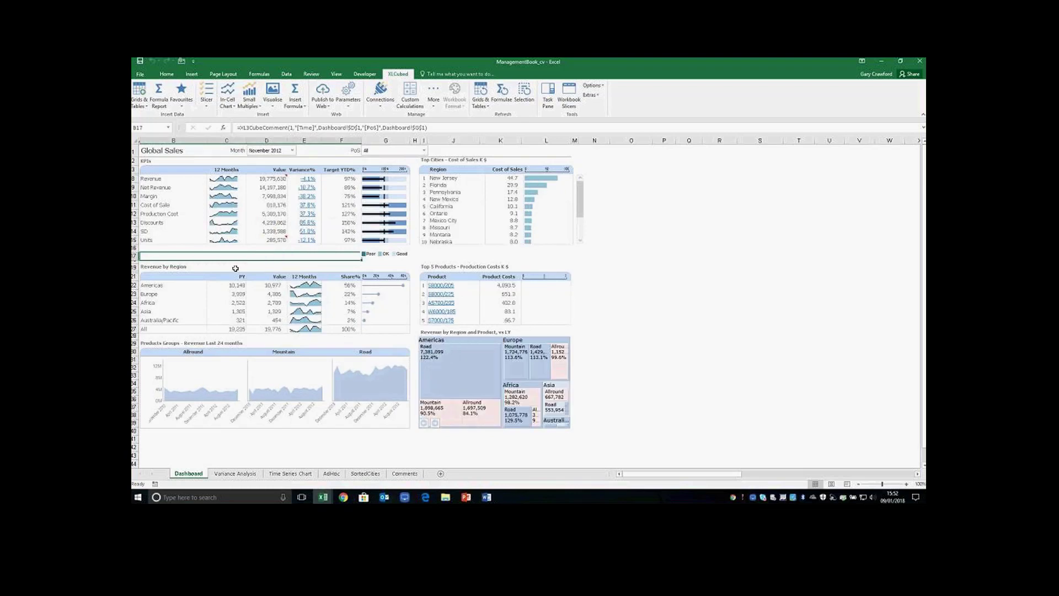
right_click(238, 257)
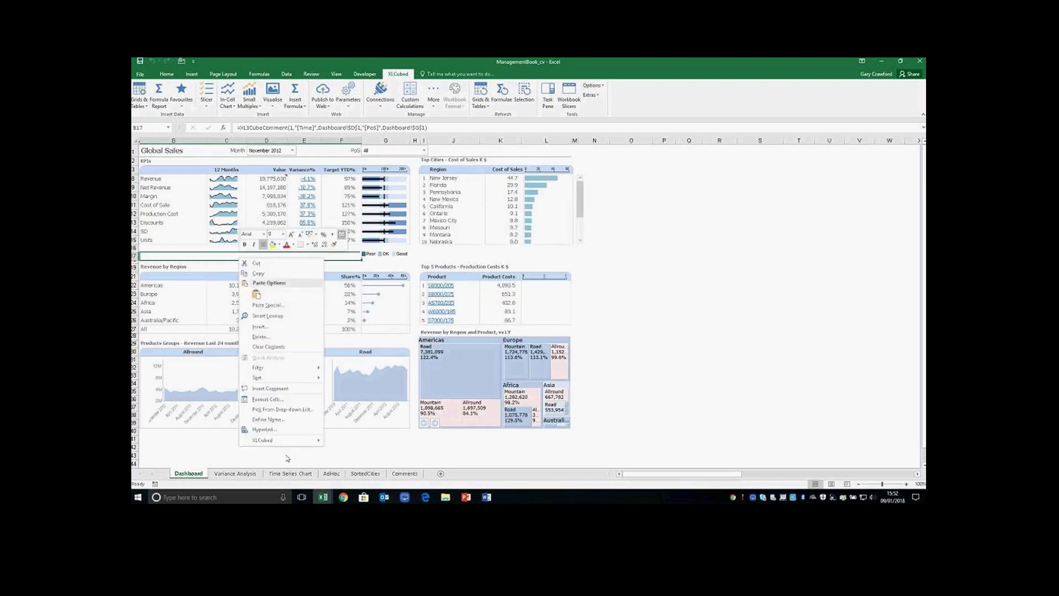
mouse_move(289, 440)
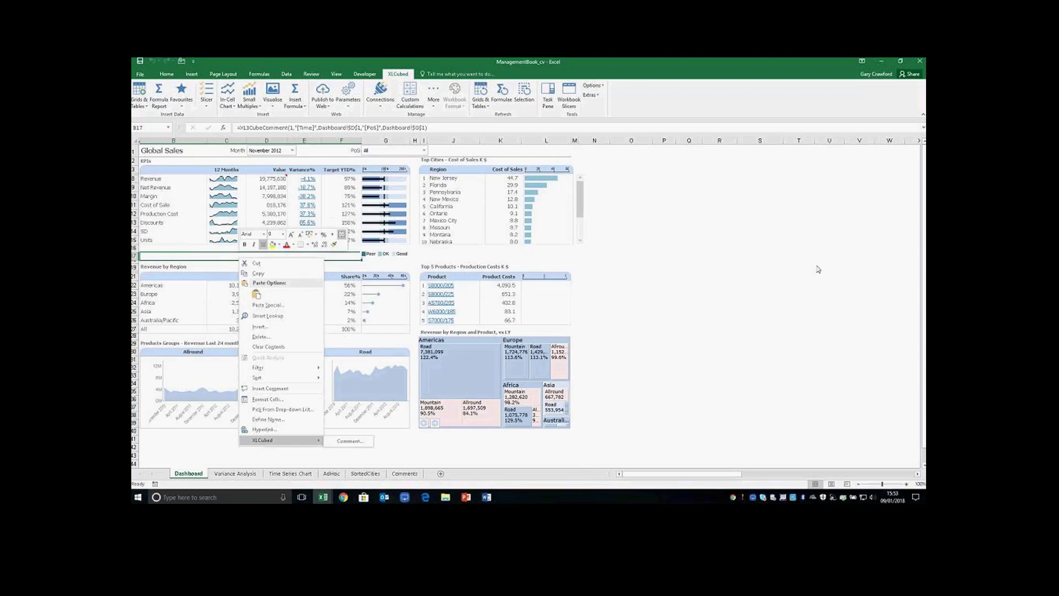
left_click(604, 202)
Insert a comment frame for the KPI Grid at cell O8 and set the dashboard month to May 2012
left_click(619, 176)
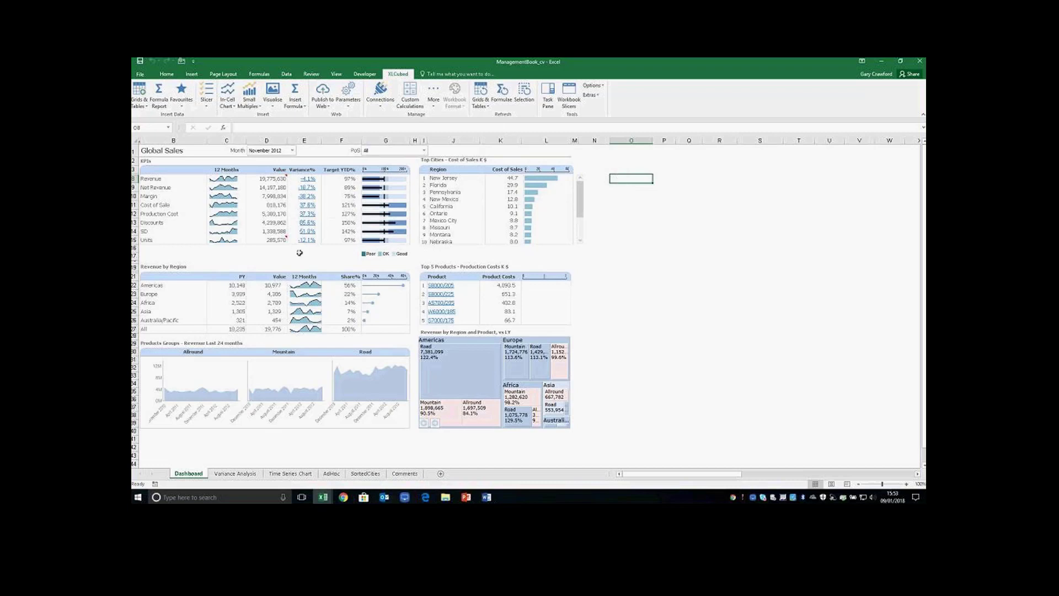
left_click(279, 204)
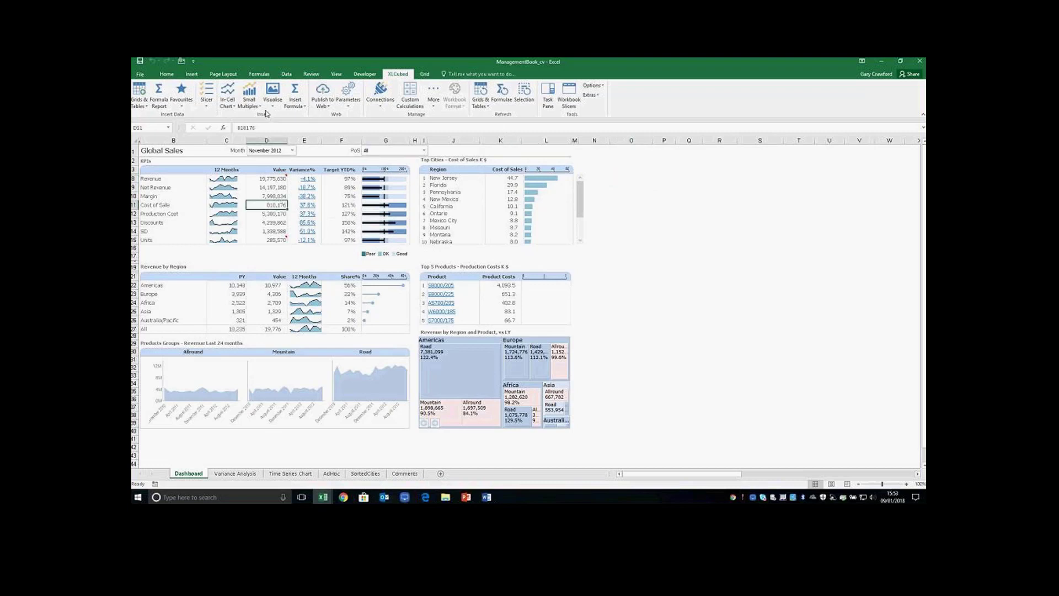
left_click(624, 177)
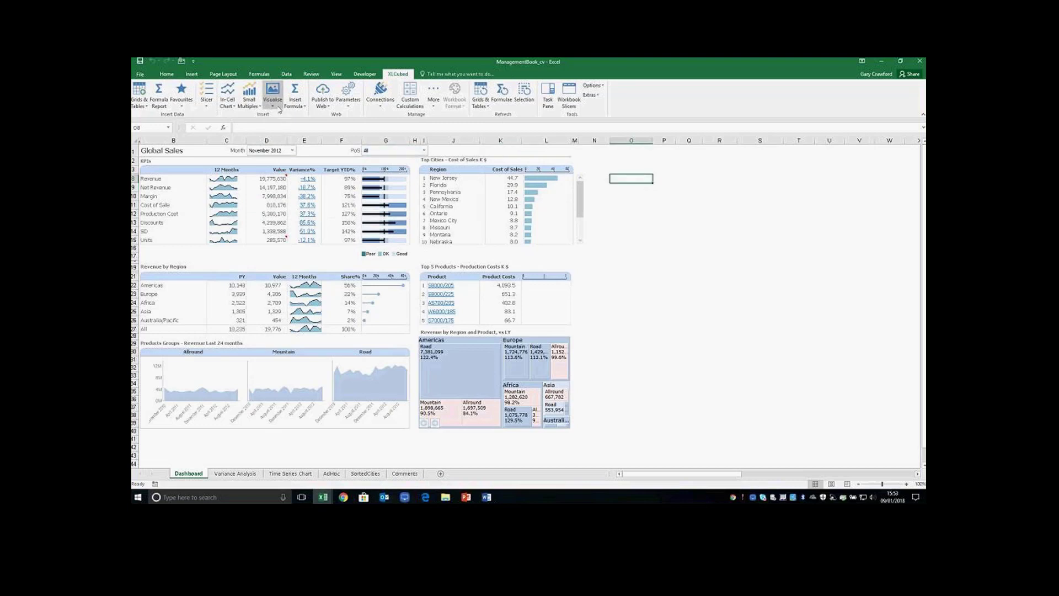
left_click(273, 102)
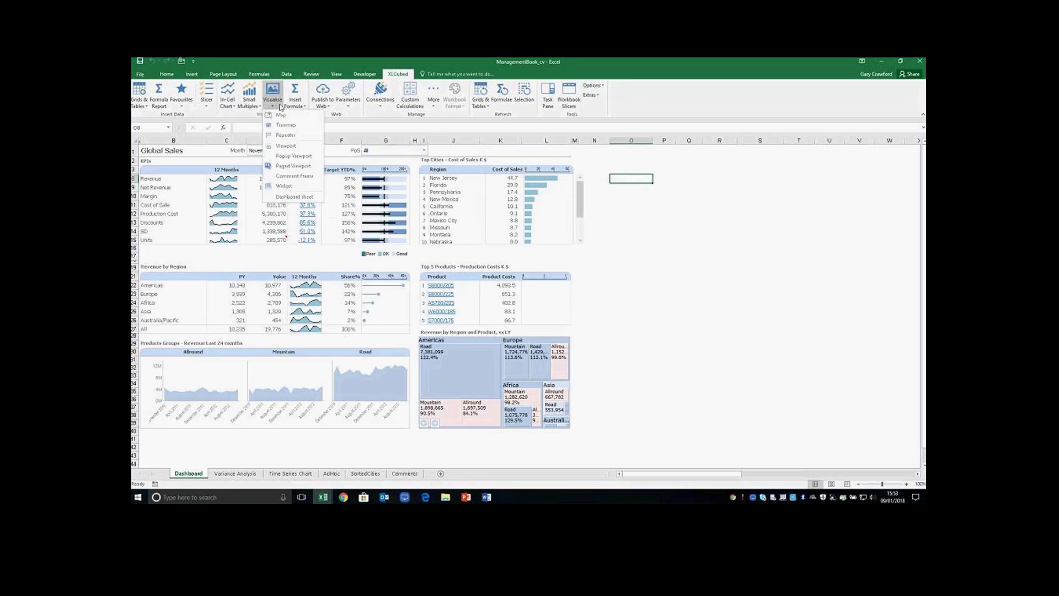
left_click(308, 177)
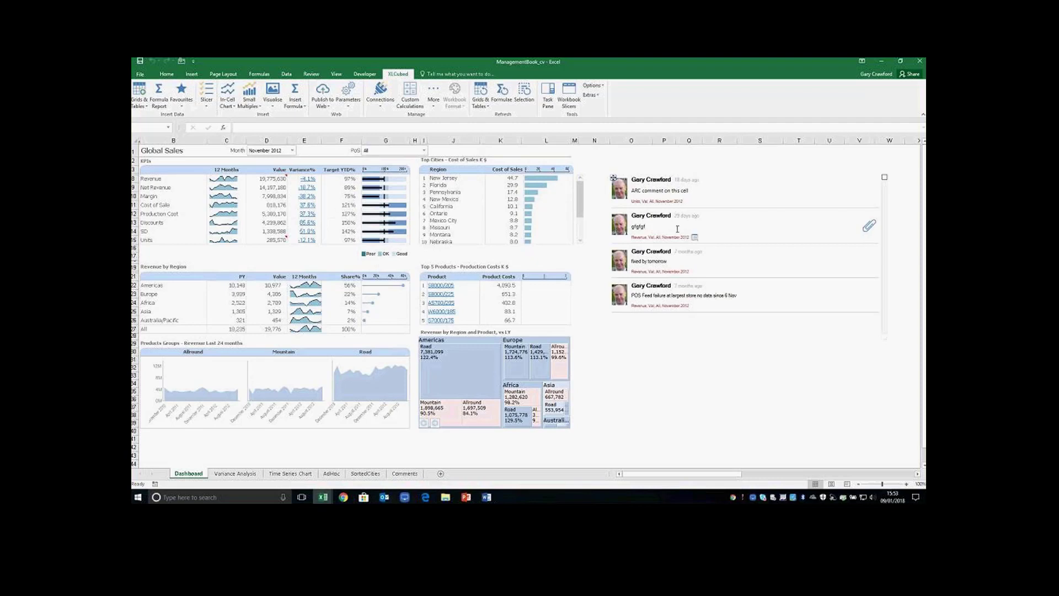
left_click(292, 150)
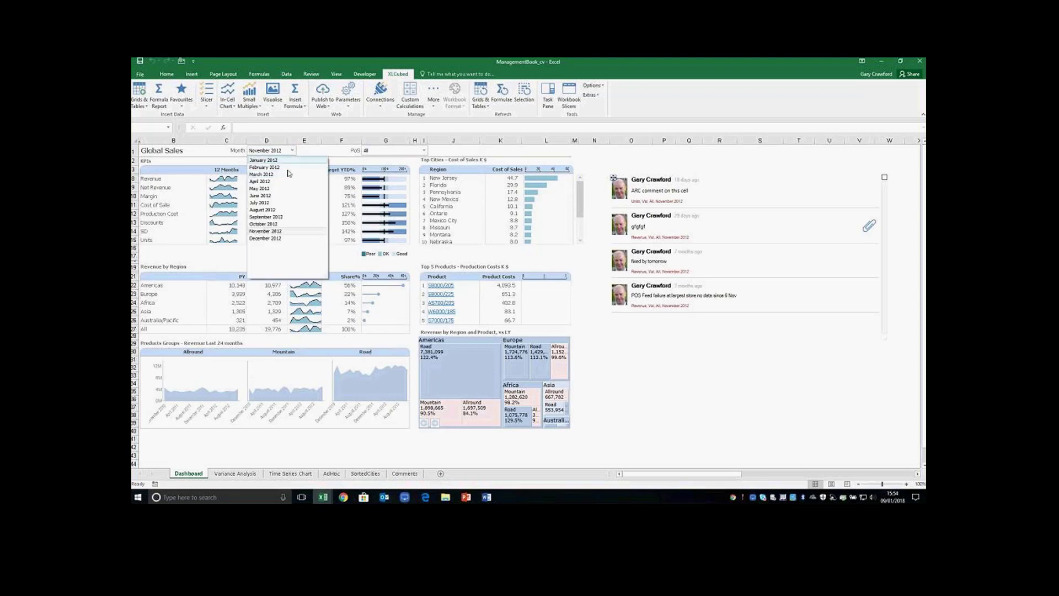
left_click(291, 190)
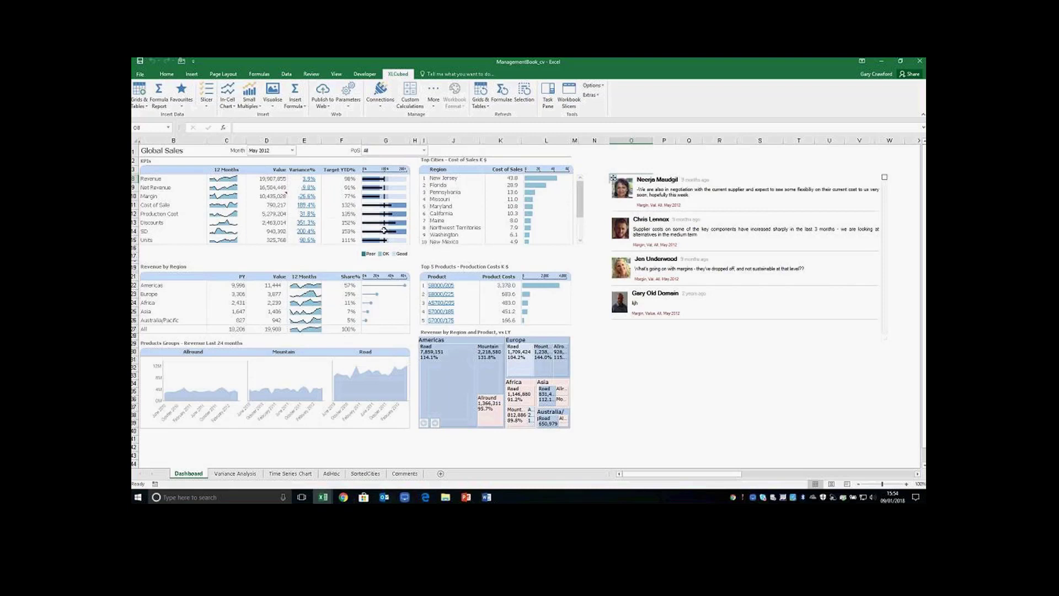
Open the comment frame's settings and review the options for showing comments from a grid or based on members in a range
right_click(849, 338)
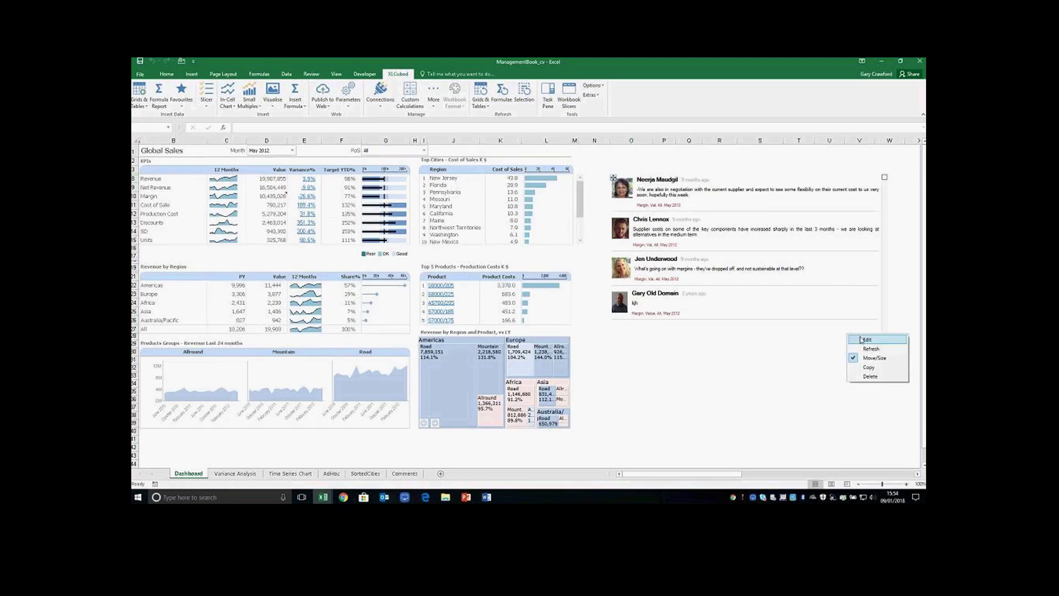
left_click(861, 339)
left_click_drag(298, 135, 771, 156)
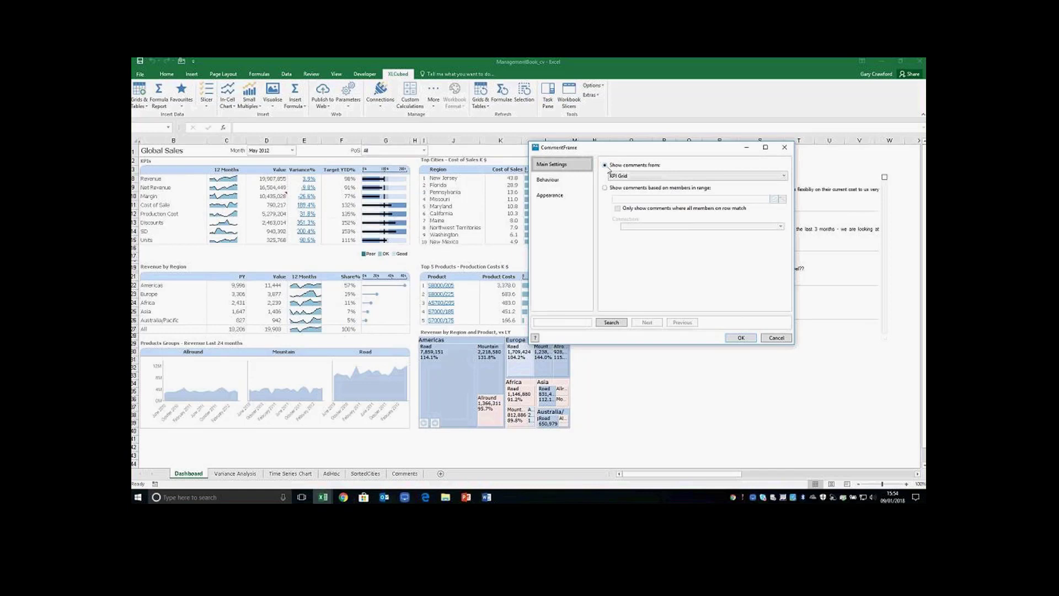
left_click(640, 175)
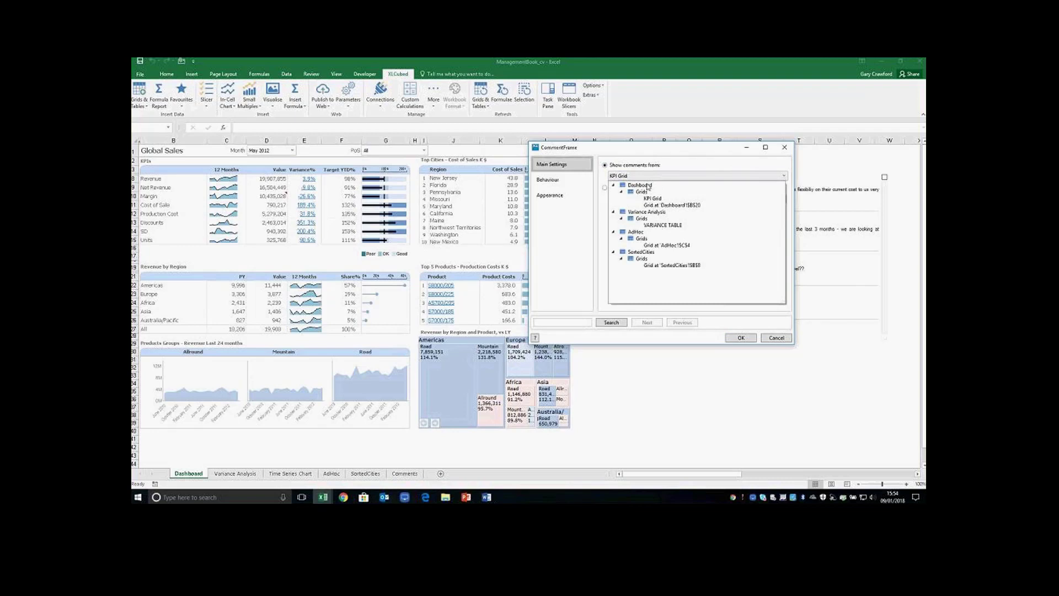
left_click(646, 175)
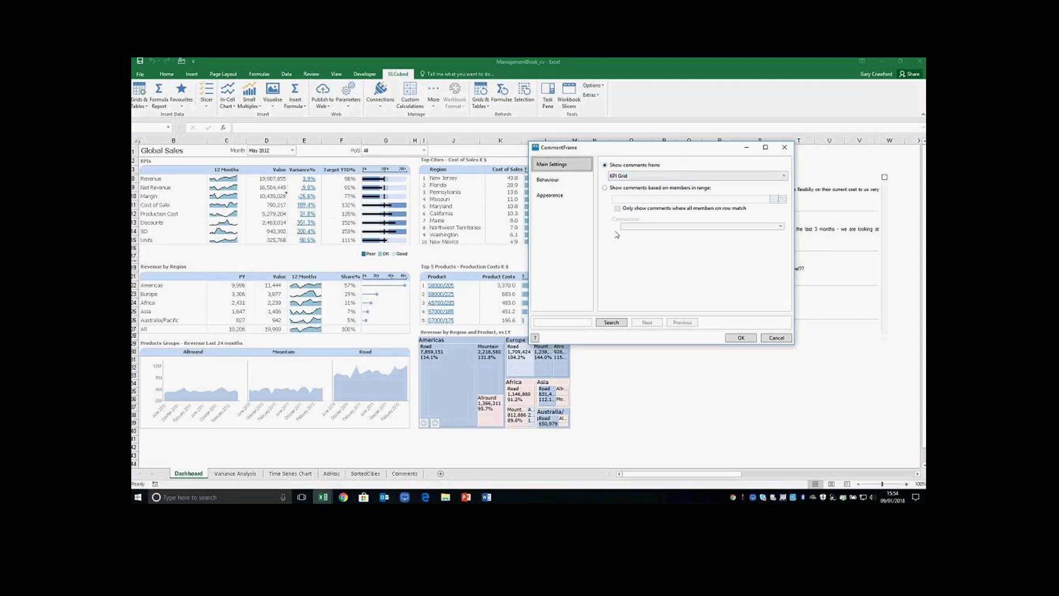
left_click(605, 189)
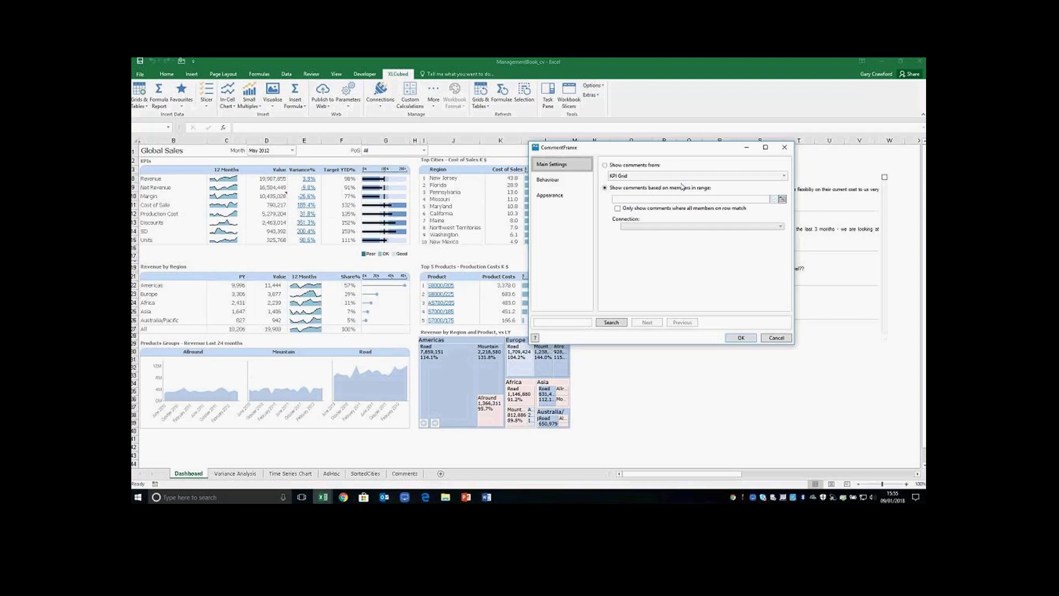
left_click(605, 166)
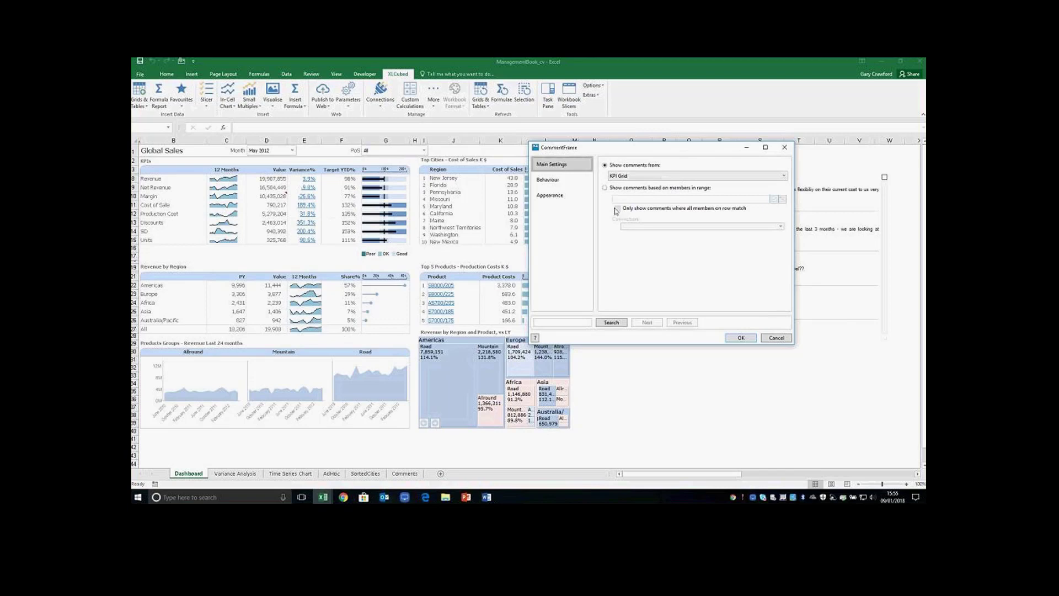
Limit the comment frame to comments created in the last x hours, linking the hours value to cell O1
left_click(560, 180)
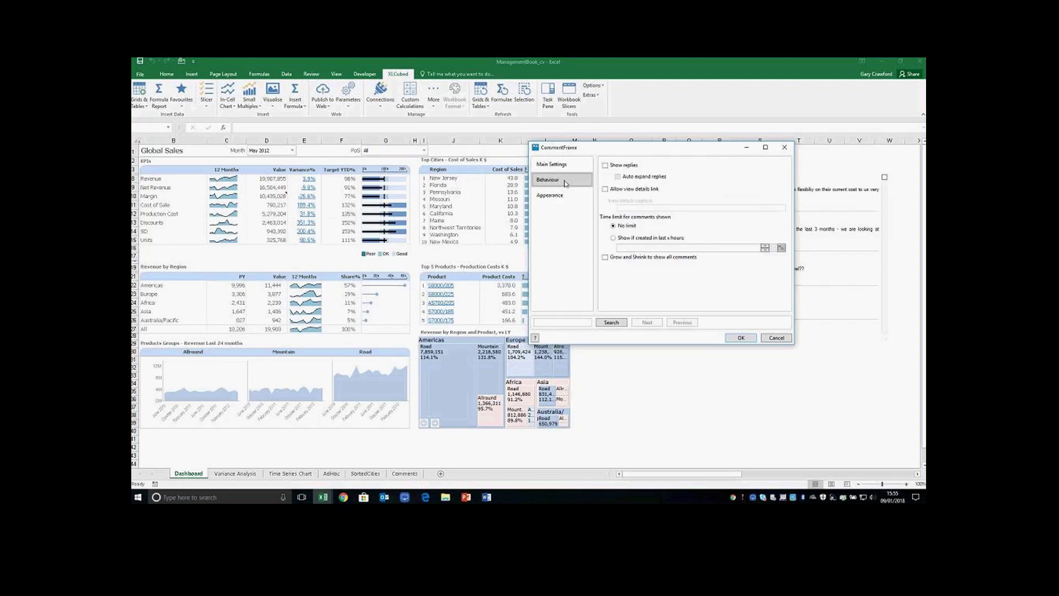
left_click(614, 239)
left_click(781, 247)
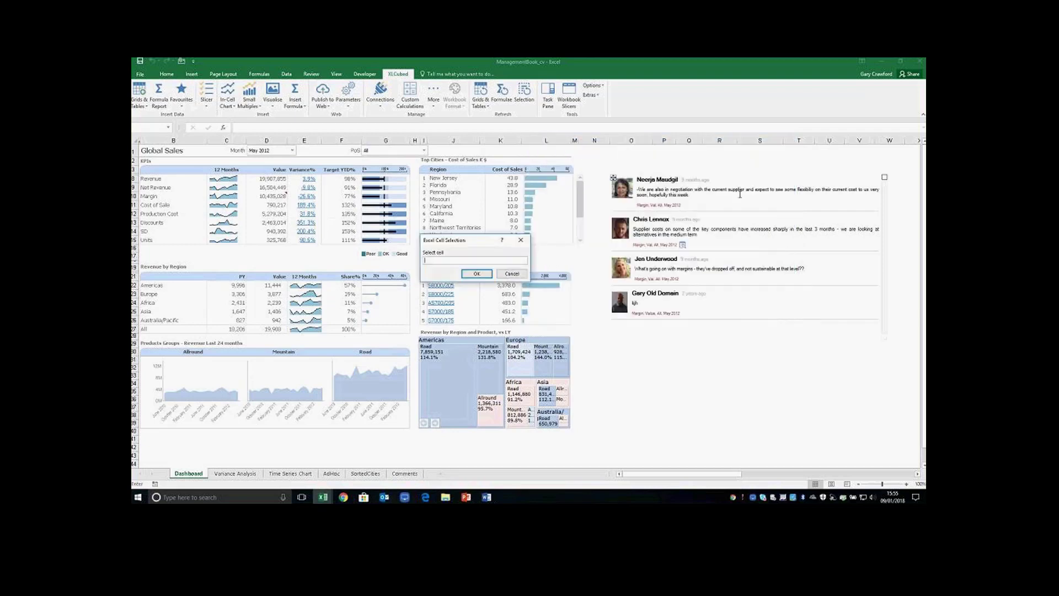
left_click(638, 150)
left_click(476, 274)
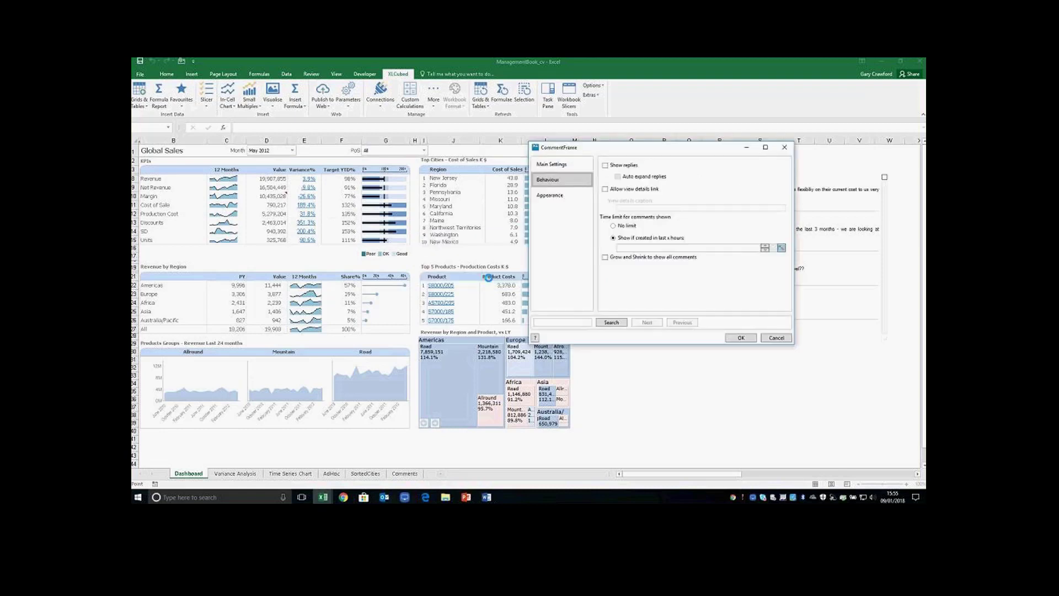
left_click(741, 338)
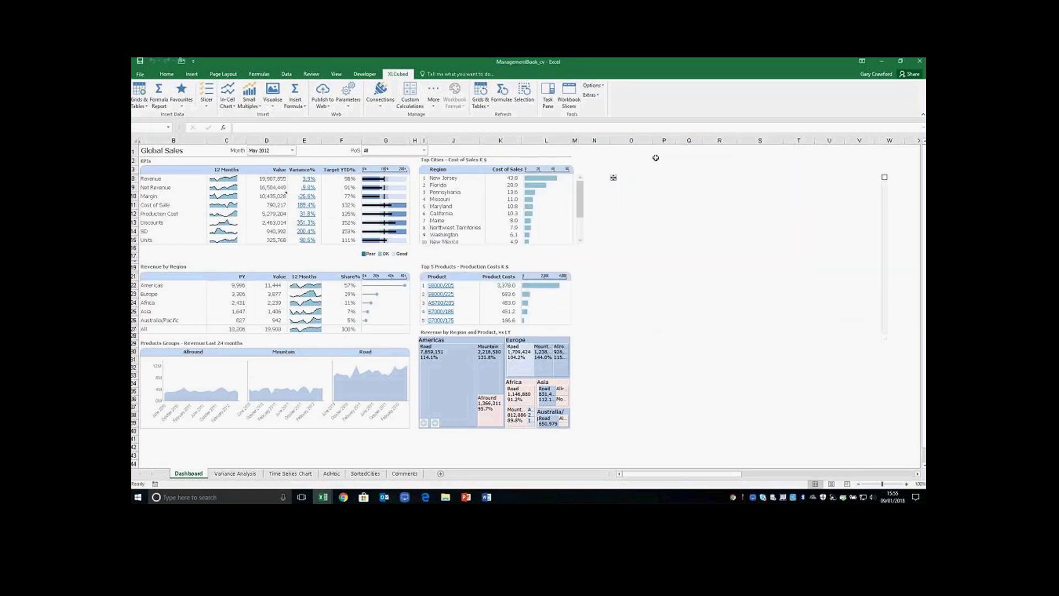
Enter 9000 in cell O1 as the comment frame's time limit in hours
left_click(636, 149)
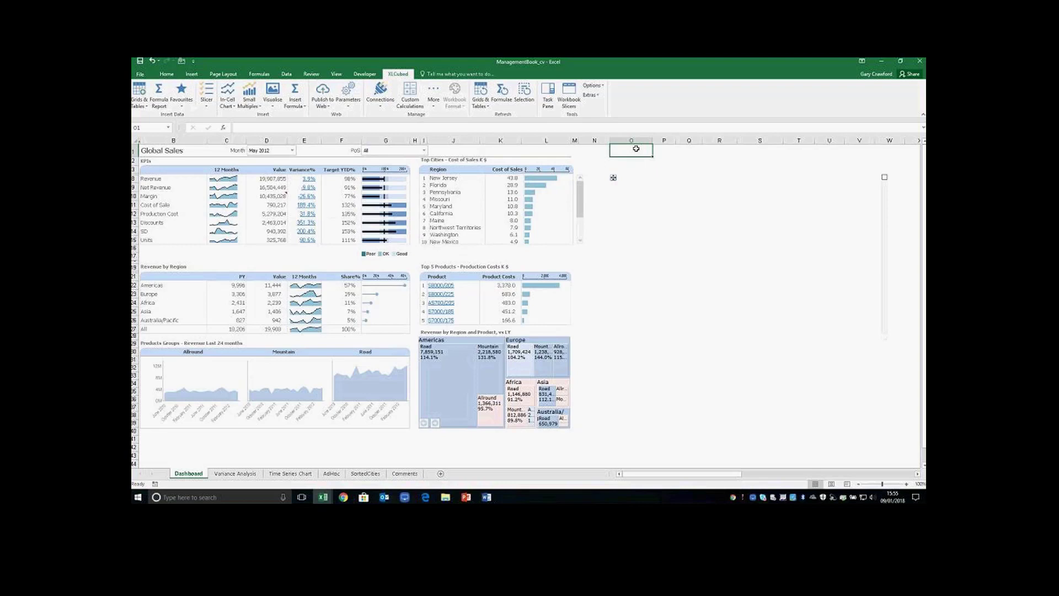
type("2")
type("9000")
key("Return")
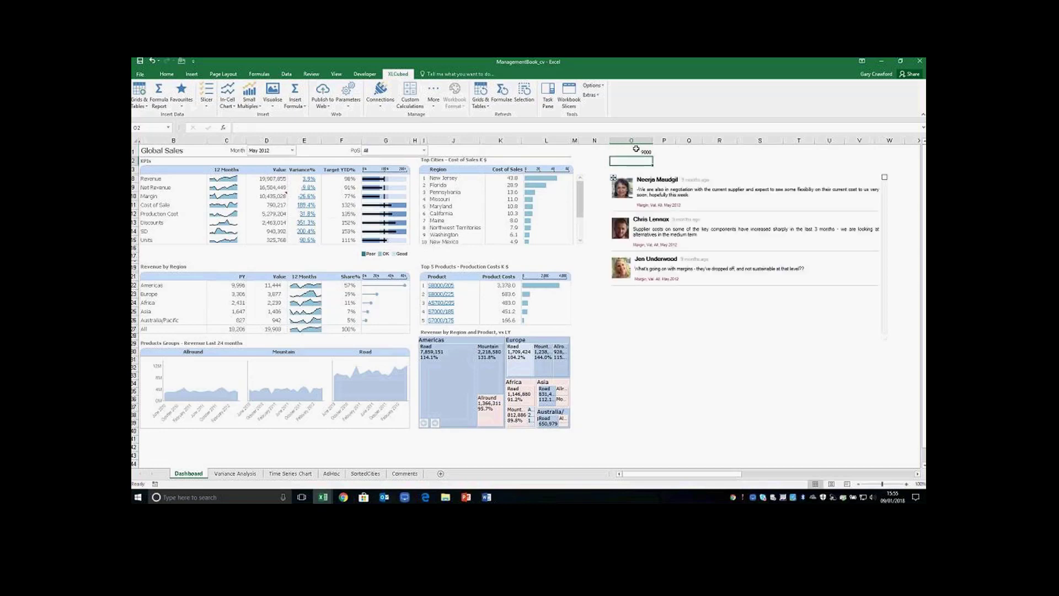
Change the comment frame's time limit in cell O1 to 5000 hours
left_click(636, 150)
type("5000")
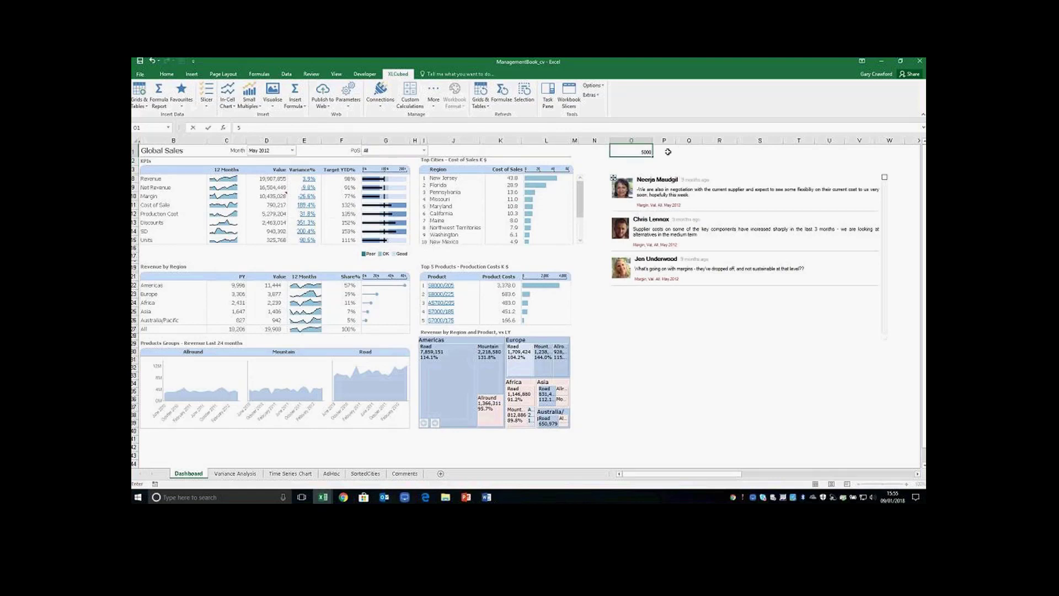
key("Return")
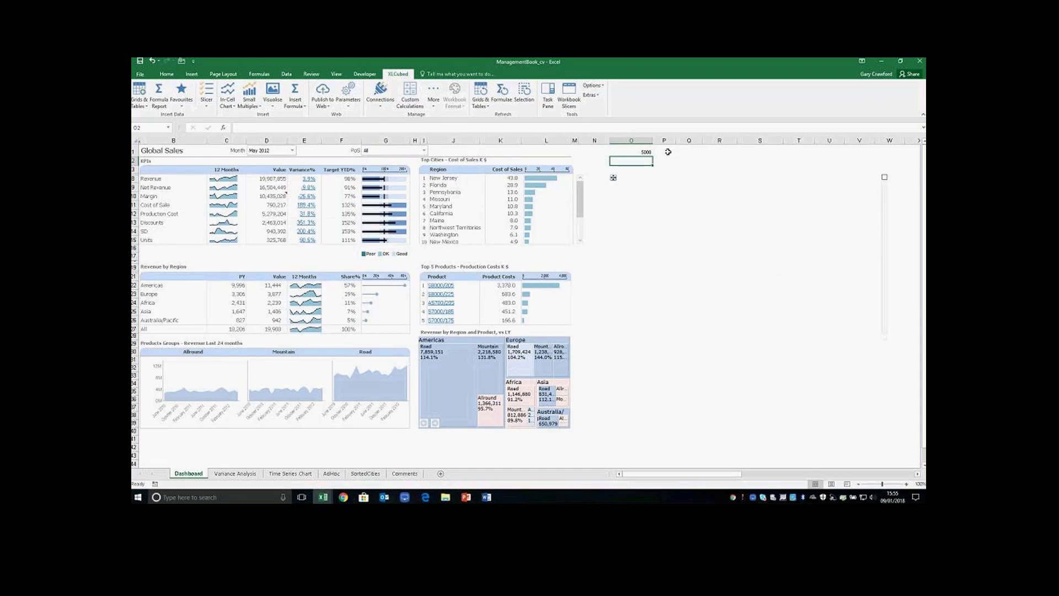
Set the comment frame's time limit in cell O1 to 9000 hours
key("Up")
type("9")
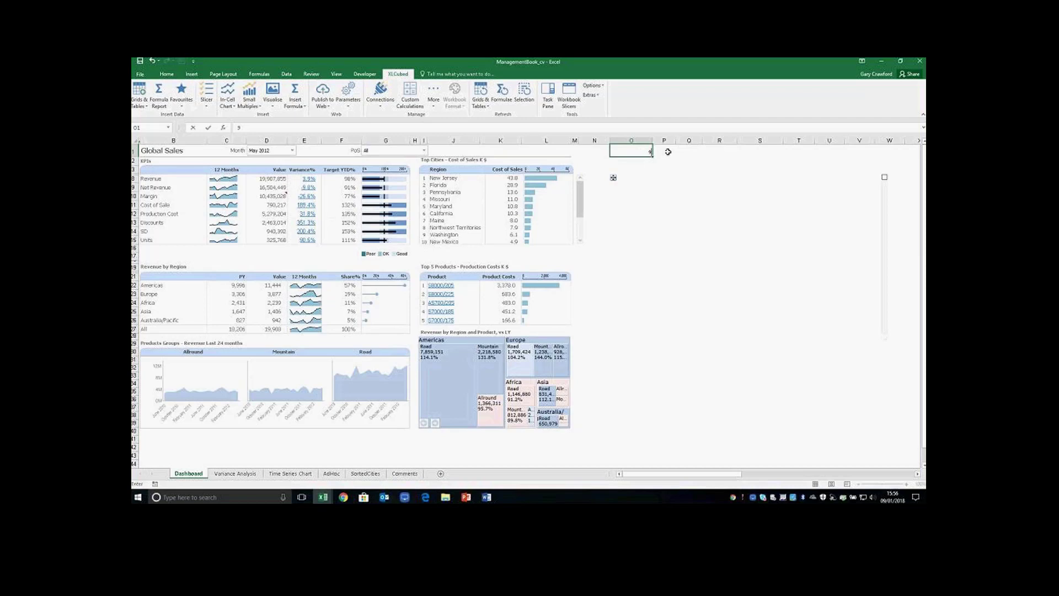
type("000")
key("Return")
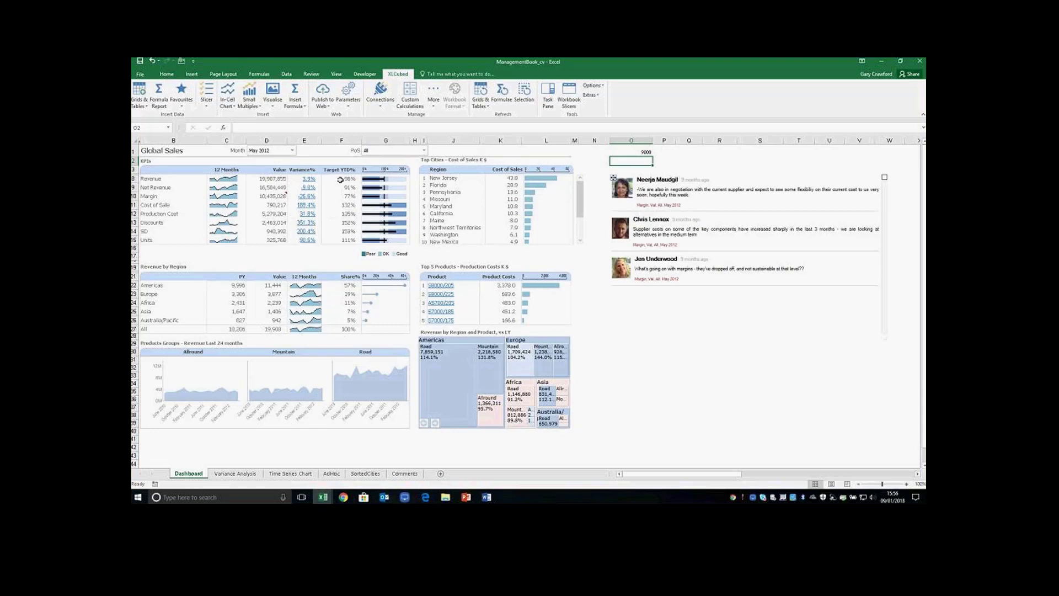
Review the comment frame's behaviour and appearance settings, and allow the view details link with the caption "Details"
right_click(816, 310)
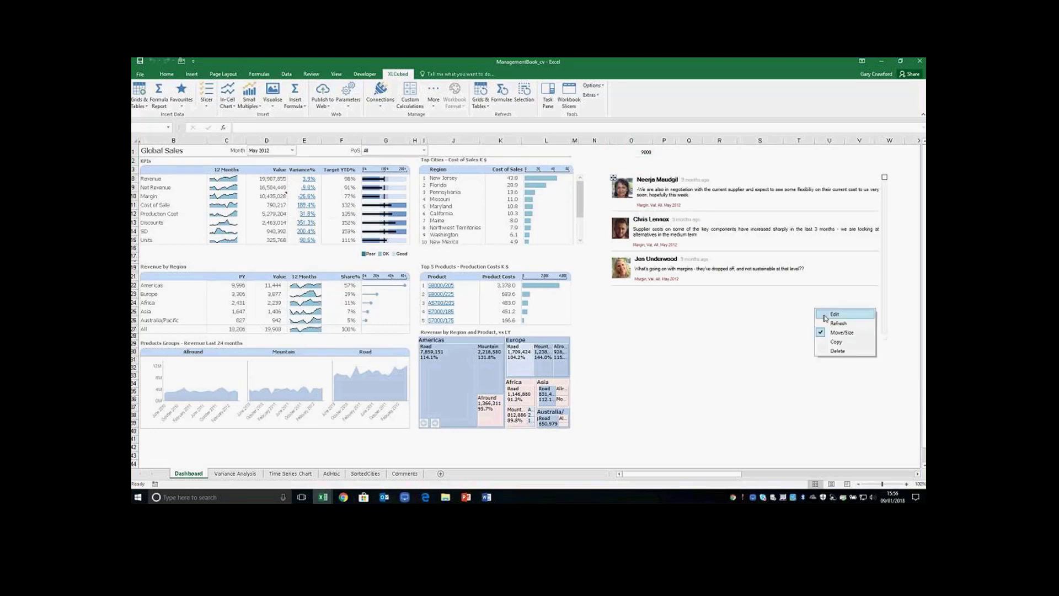
left_click(824, 318)
left_click(547, 181)
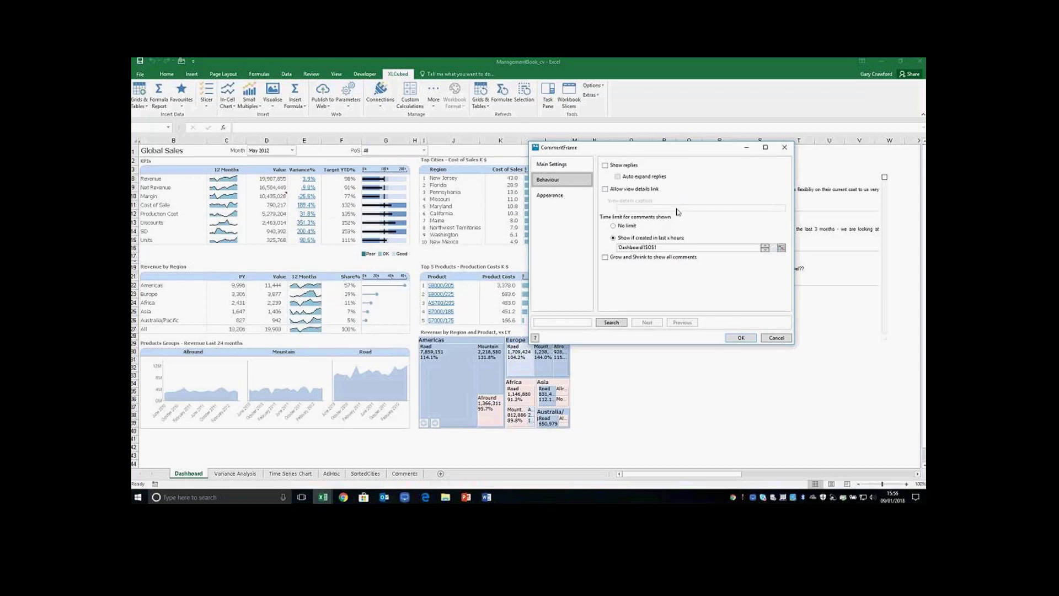
left_click(569, 197)
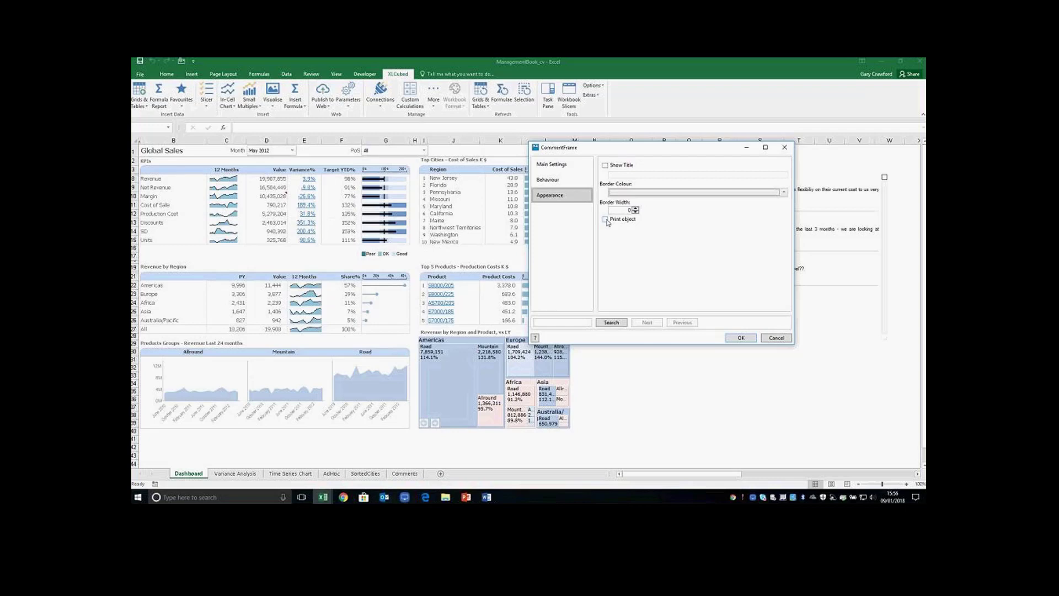
left_click(563, 183)
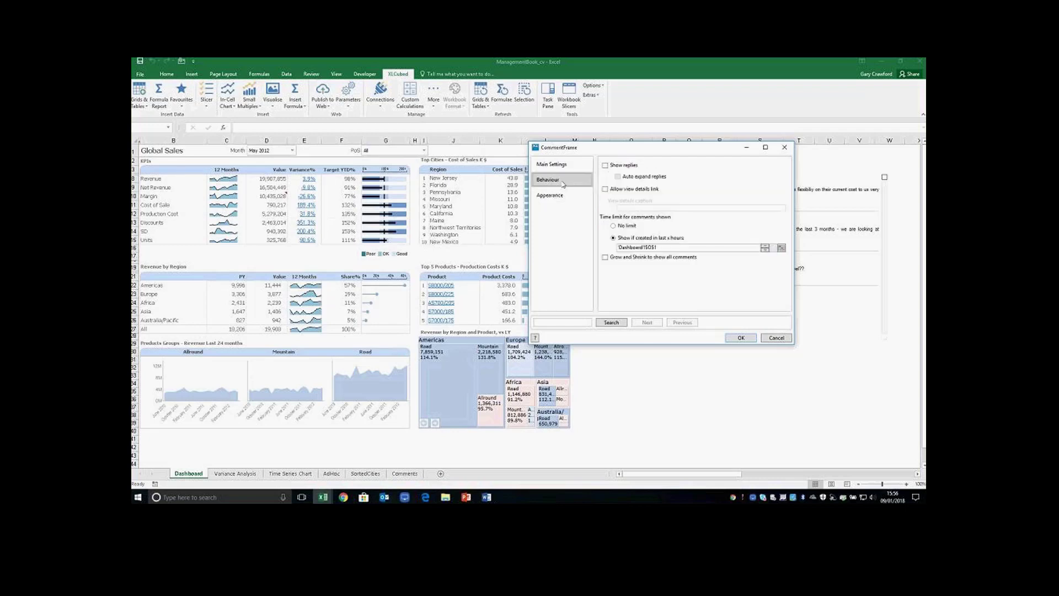
left_click(605, 189)
left_click(636, 208)
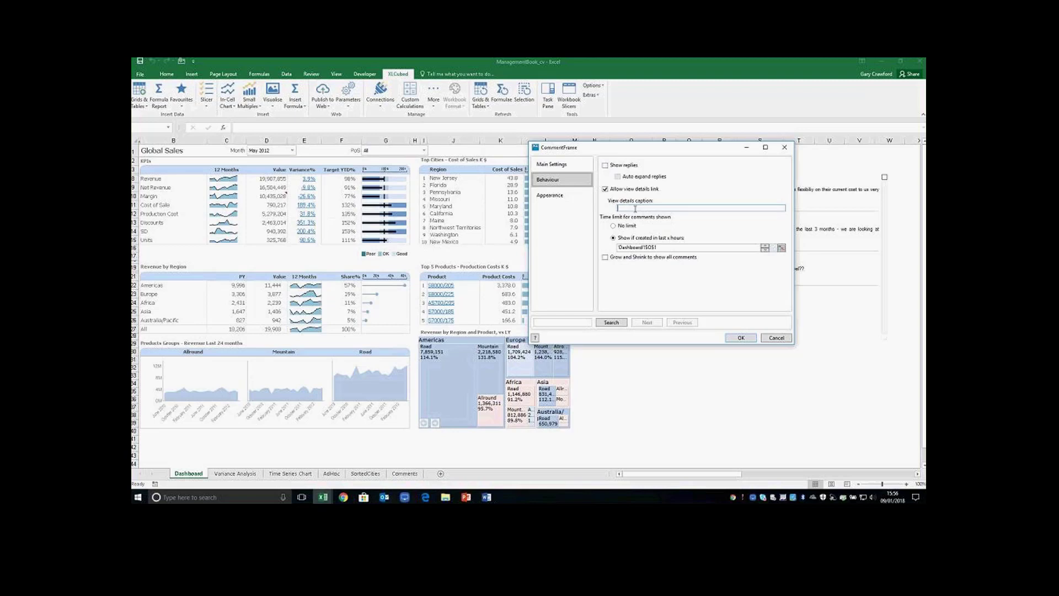
type("Details")
left_click(734, 339)
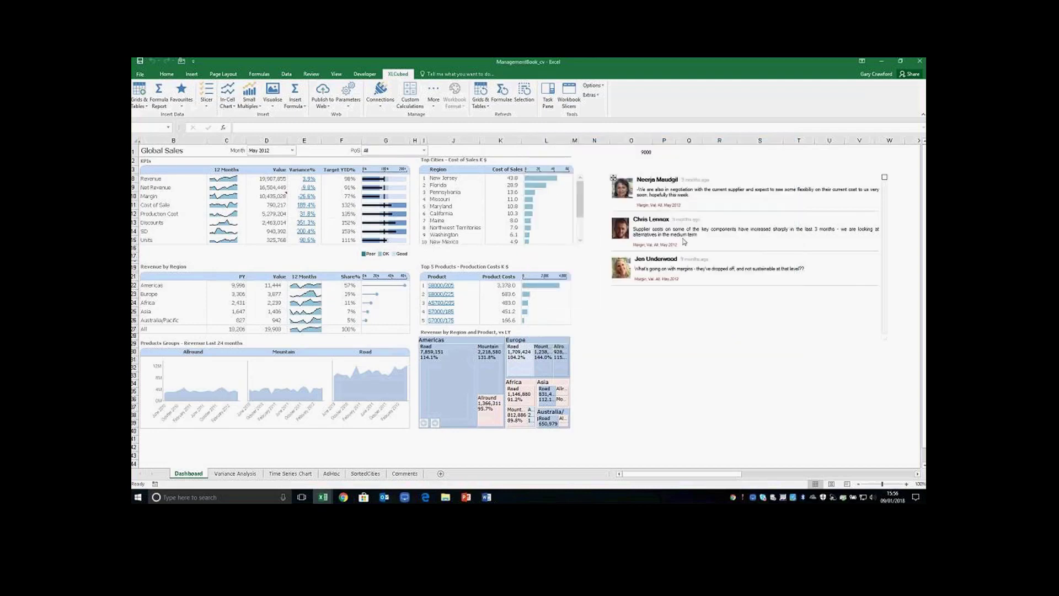
View the details of the supplier costs comment in the comment frame, then close them without adding anything
mouse_move(727, 229)
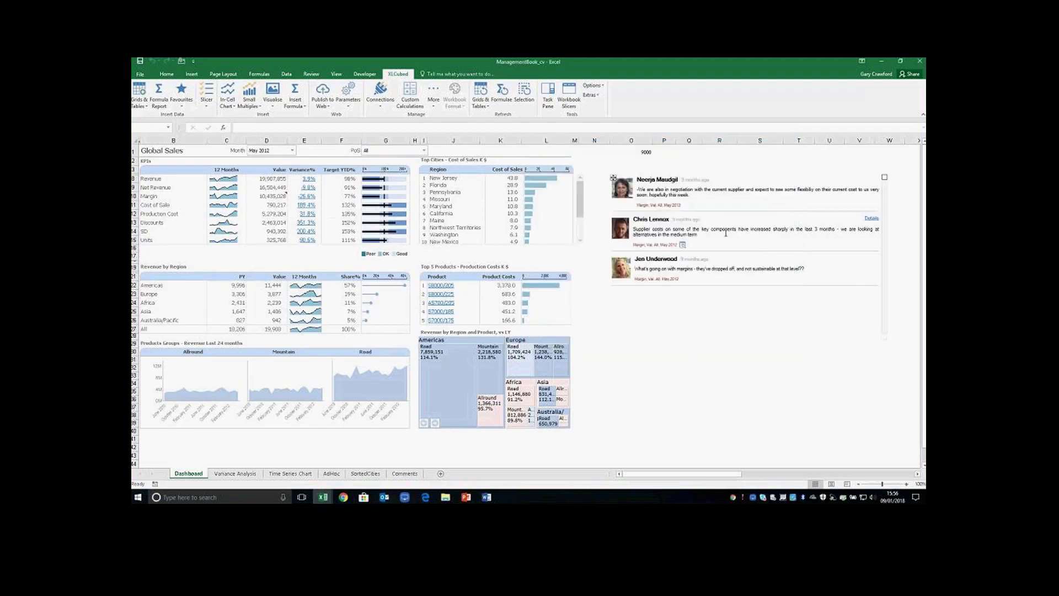
left_click(870, 220)
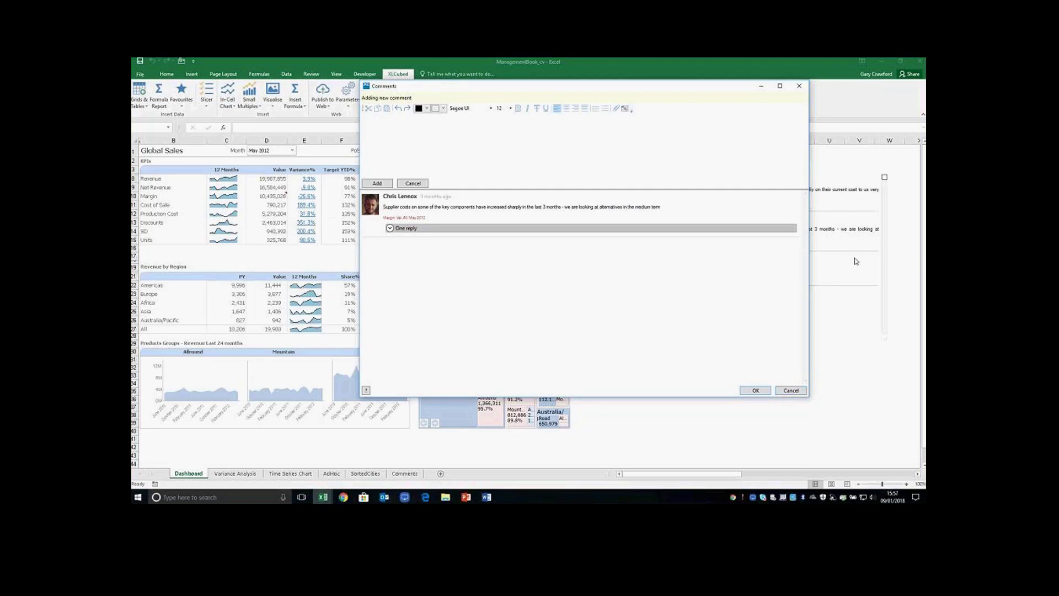
left_click(788, 390)
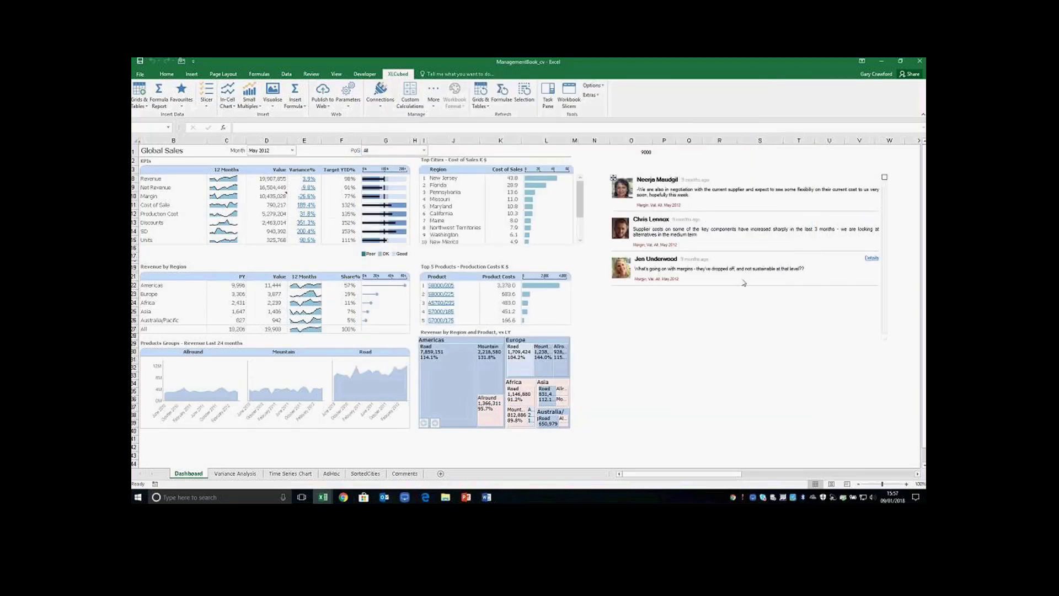
Jump from the supplier costs comment in the comment frame to its source cell on the dashboard
left_click(703, 353)
left_click(642, 416)
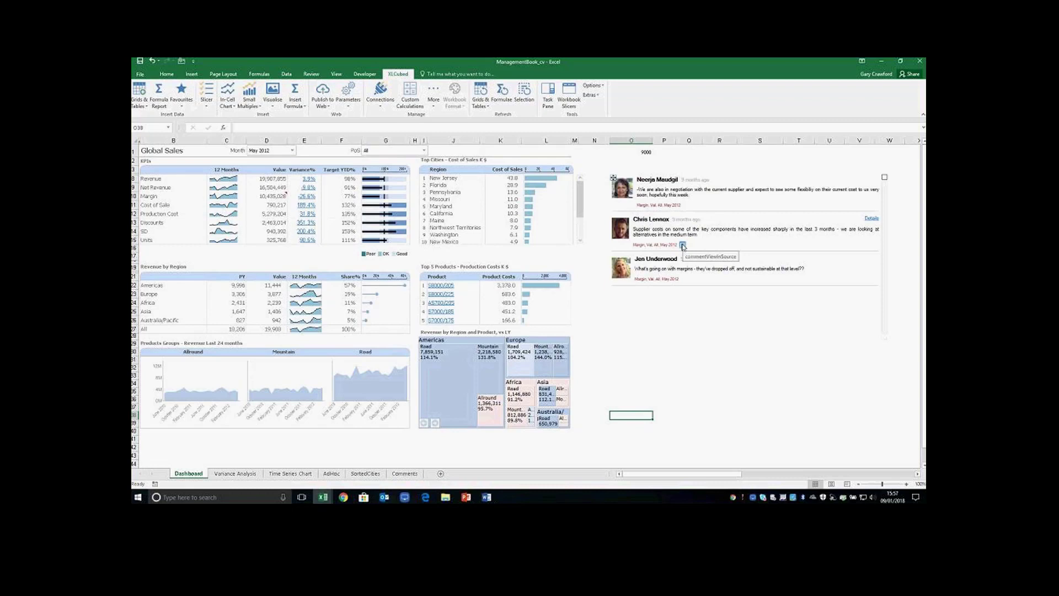
left_click(682, 245)
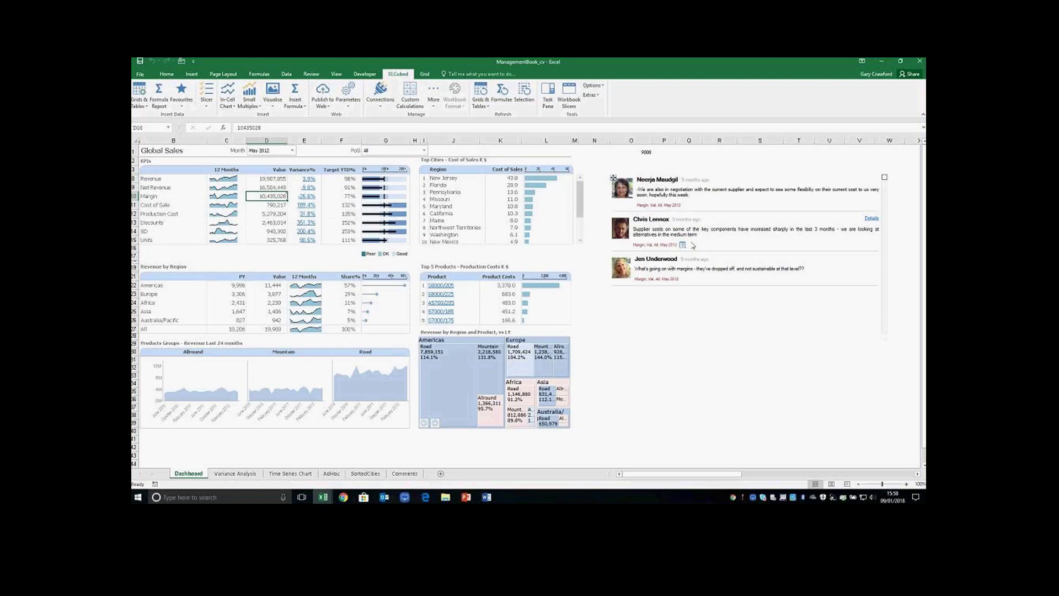
Start a new comment on the Cost of Sale value in cell D11 of the KPIs grid
left_click(270, 205)
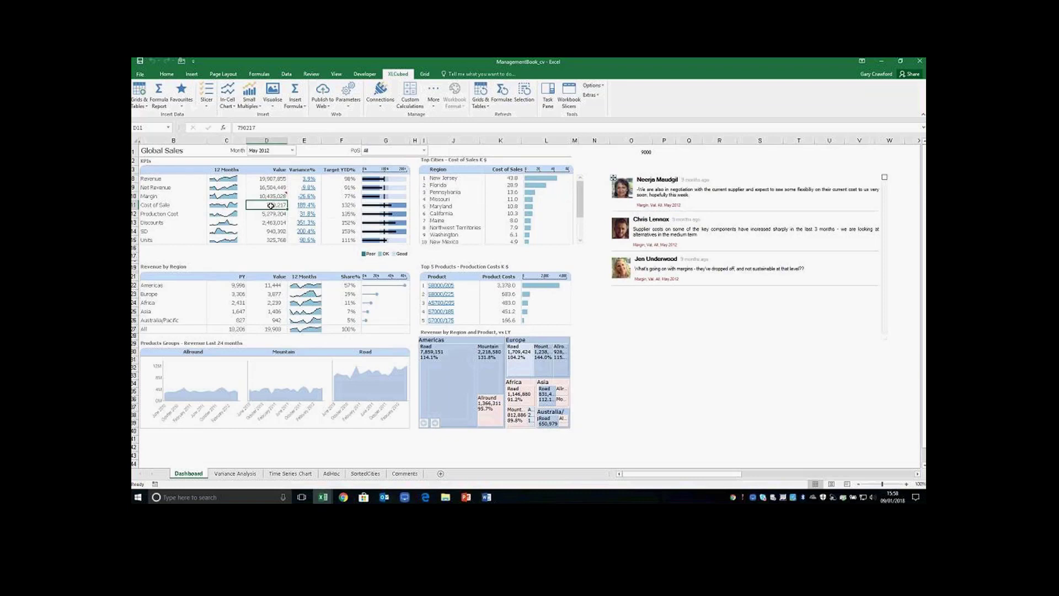
left_click(425, 74)
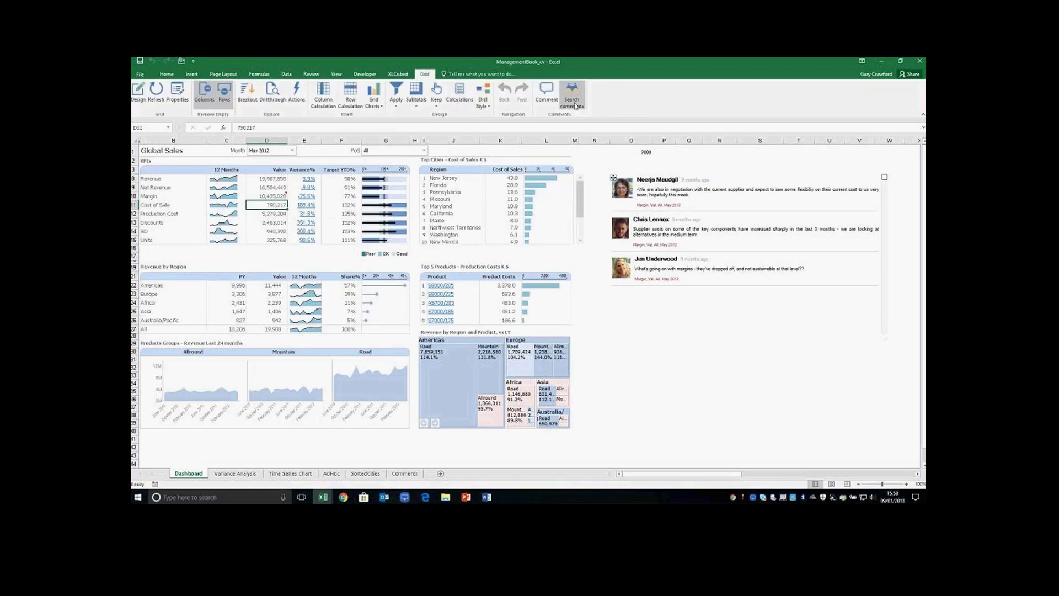
left_click(551, 99)
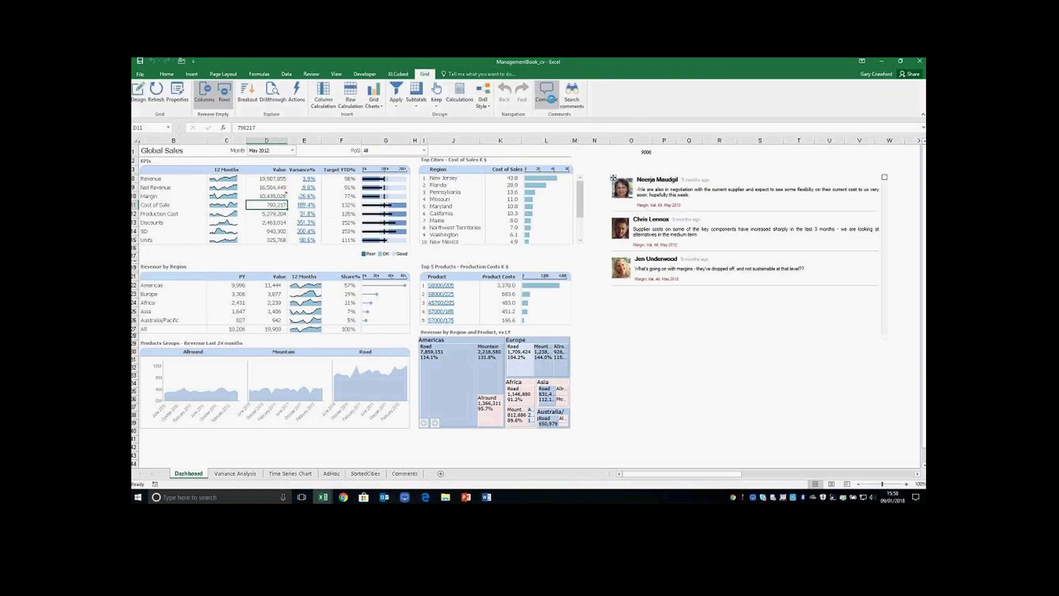
Switch to Word, copy the whole Area and Score / 10 table, and paste it into the new Cost of Sale comment
left_click(487, 498)
left_click_drag(473, 315, 325, 226)
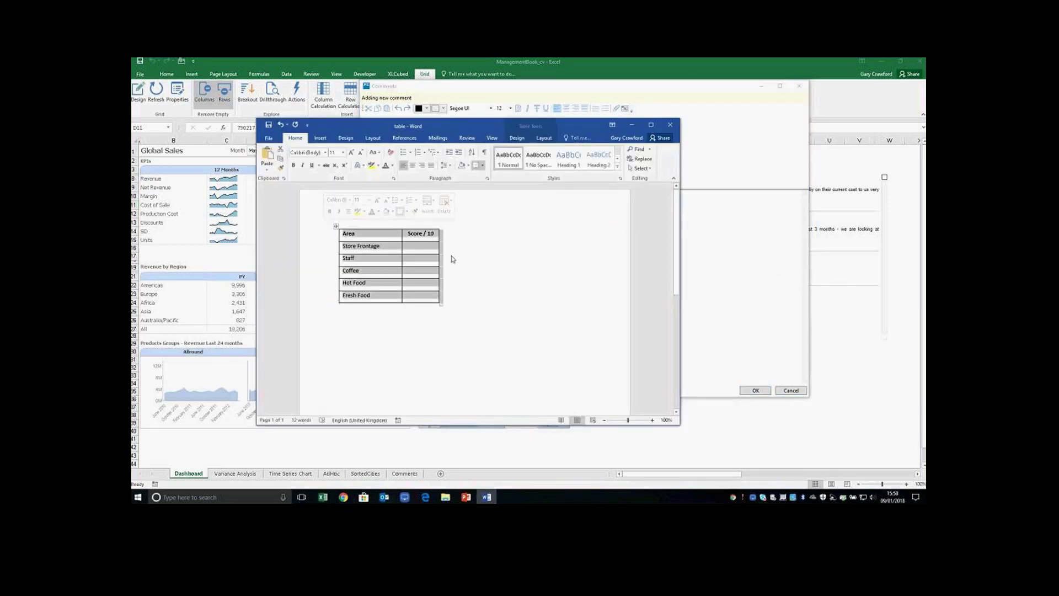
right_click(428, 244)
left_click(440, 261)
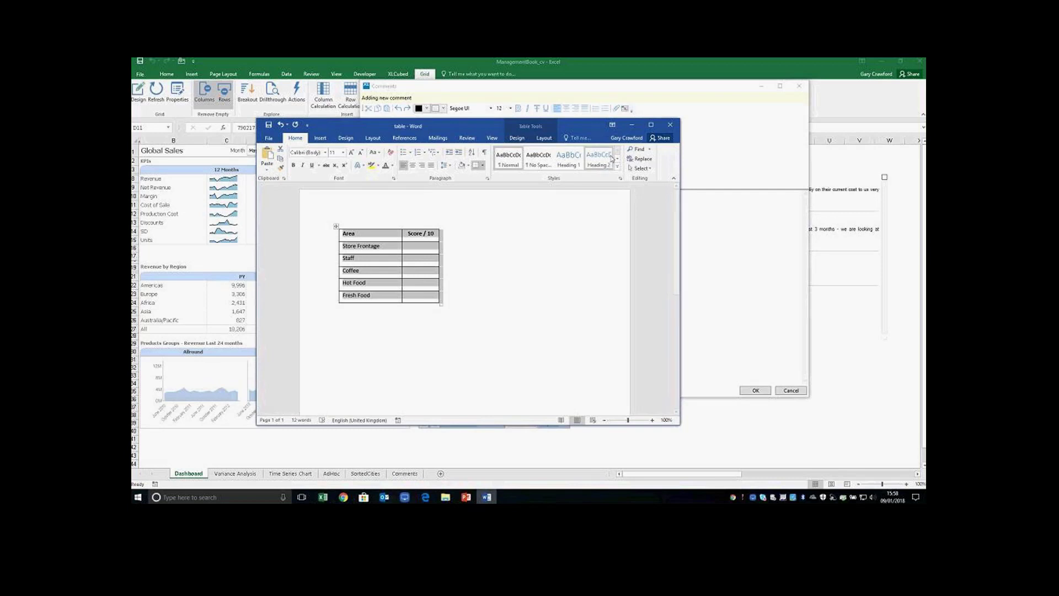
left_click(632, 124)
right_click(418, 141)
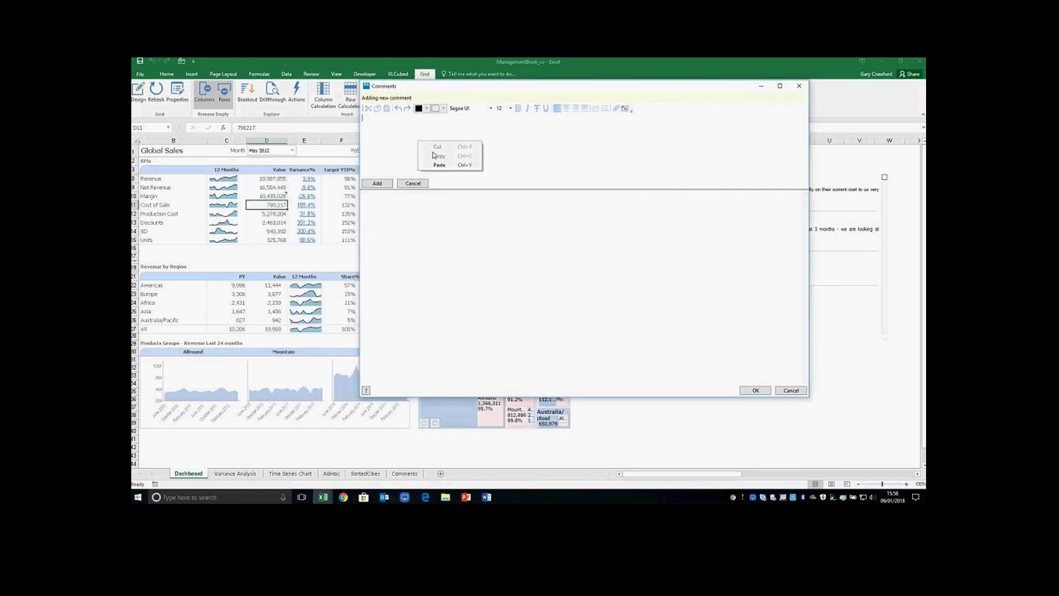
left_click(439, 164)
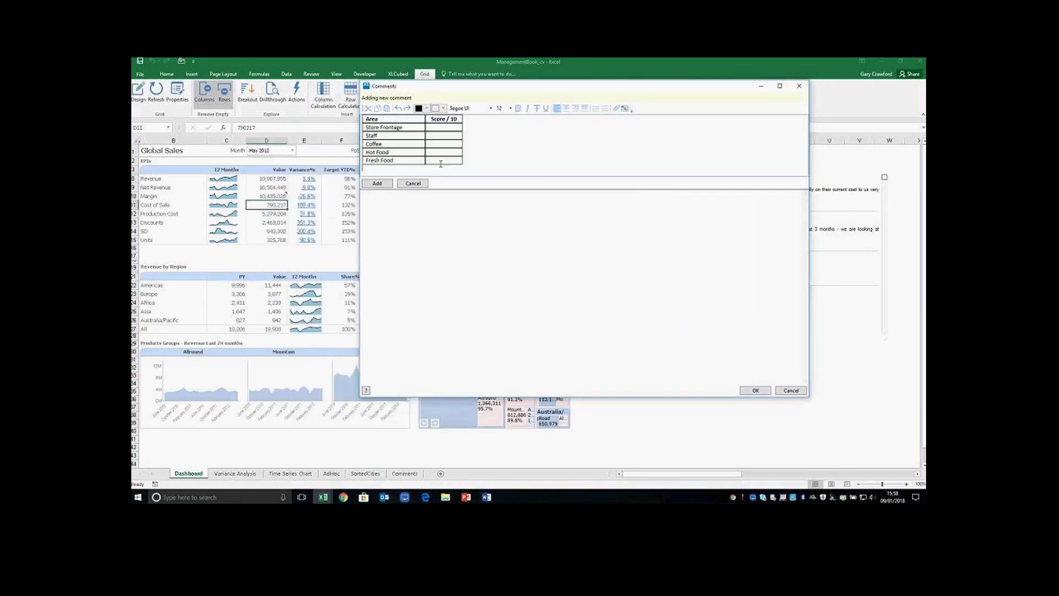
Score Store Frontage 5, Staff 6, Coffee 8, Hot Food 9 and Fresh Food 2, and save the comment
left_click(447, 129)
type("5")
key("Down")
type("6")
key("Down")
type("8")
key("Down")
key("Down")
left_click(377, 183)
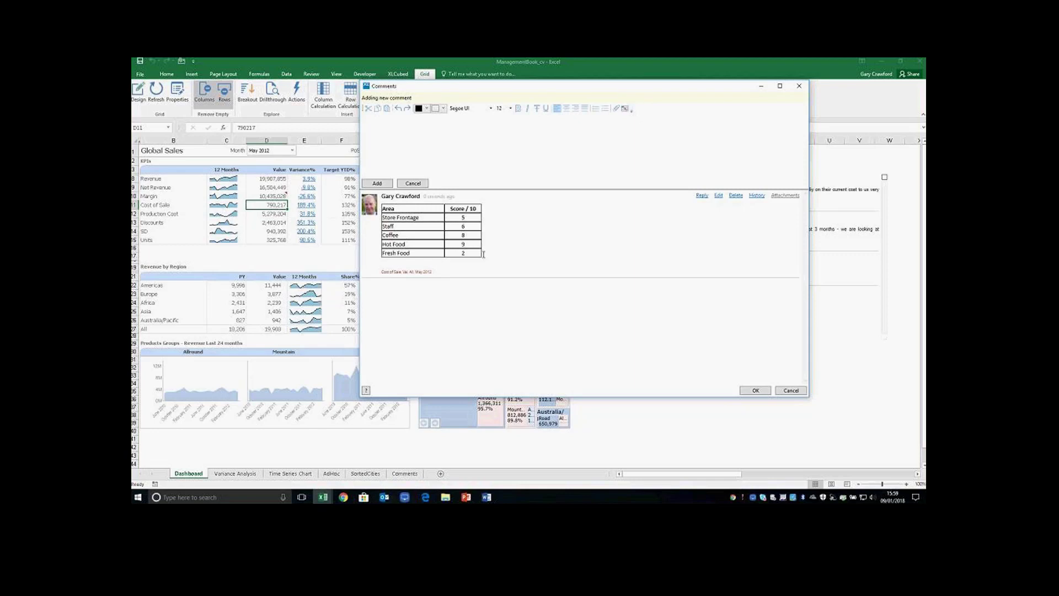
left_click(756, 390)
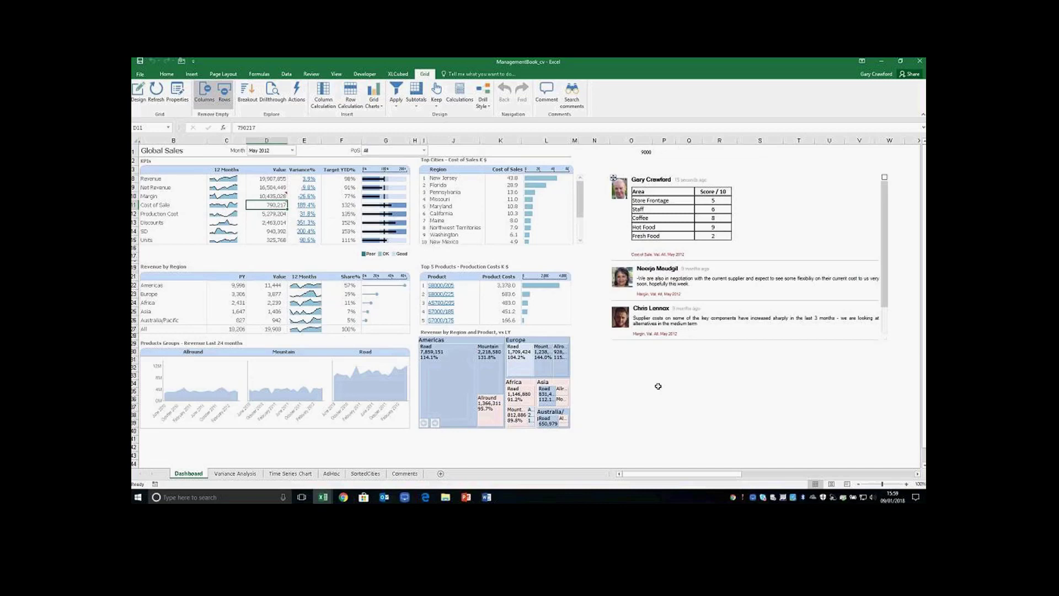
Switch to the PowerPoint webinar presentation and show the final "Questions?" slide
left_click(466, 497)
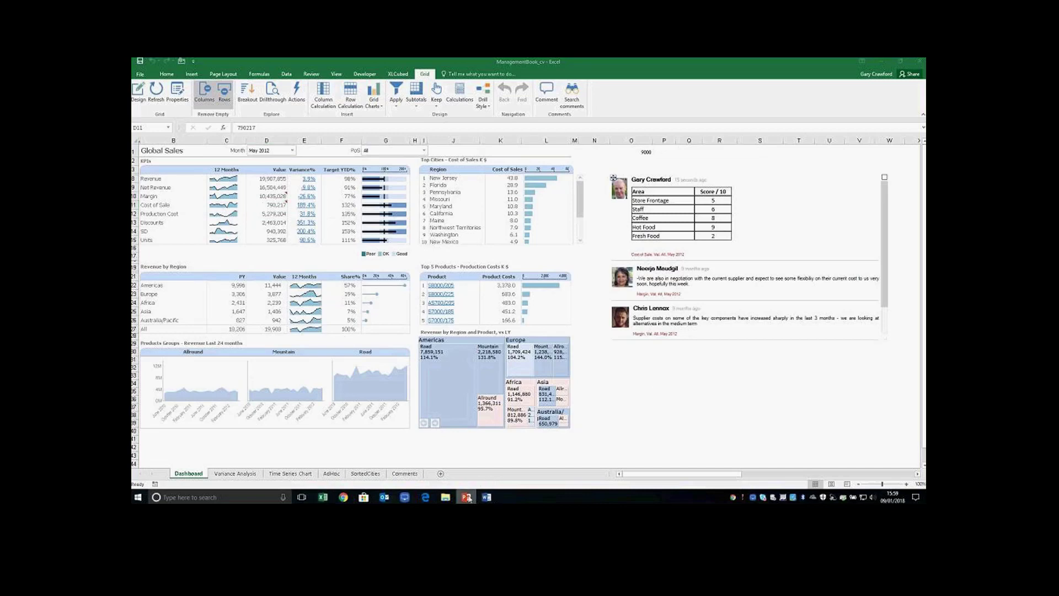
left_click(469, 498)
left_click(469, 498)
left_click_drag(862, 466, 230, 58)
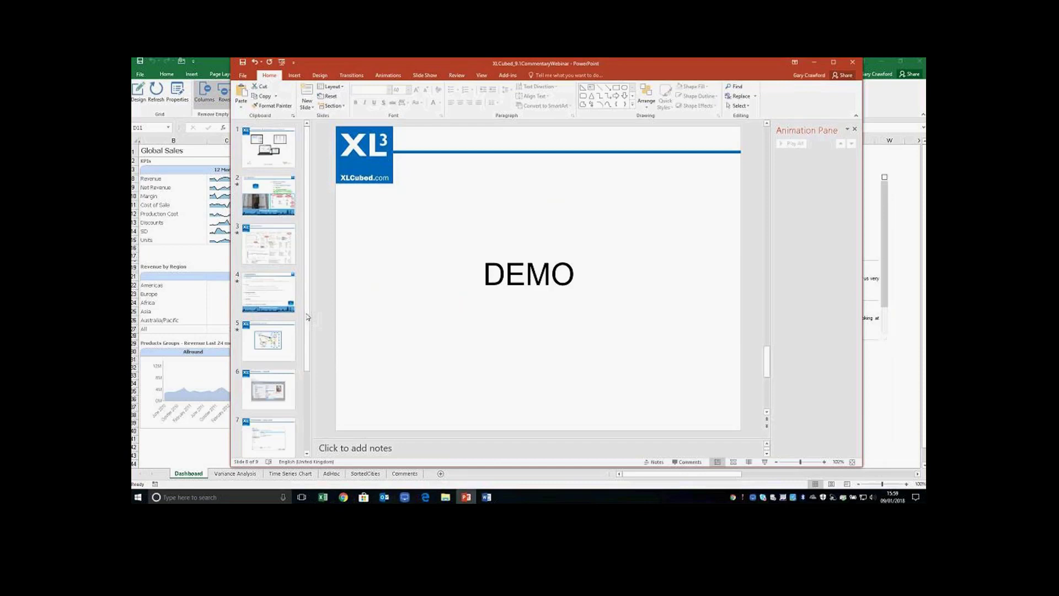
scroll(269, 286, "down", 1)
left_click(279, 425)
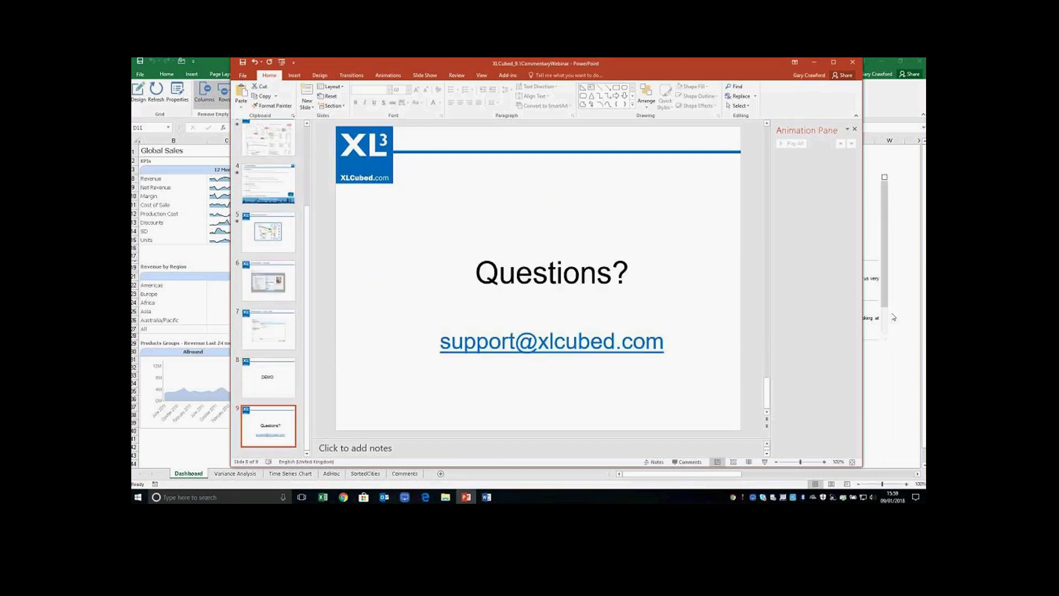